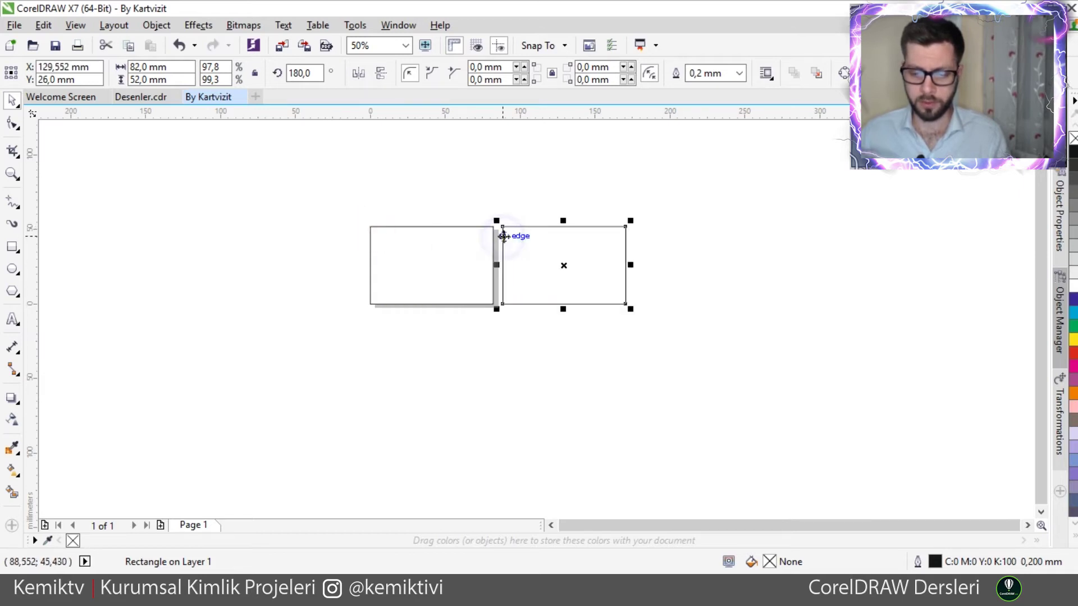
- Select both card rectangles and drag them right, off the page
scroll(470, 294, up, 1)
scroll(470, 294, down, 1)
drag(332, 202, 565, 313)
drag(303, 186, 701, 359)
drag(370, 242, 557, 243)
click(686, 327)
- Reselect both rectangles and move them further down below the page
scroll(765, 289, up, 1)
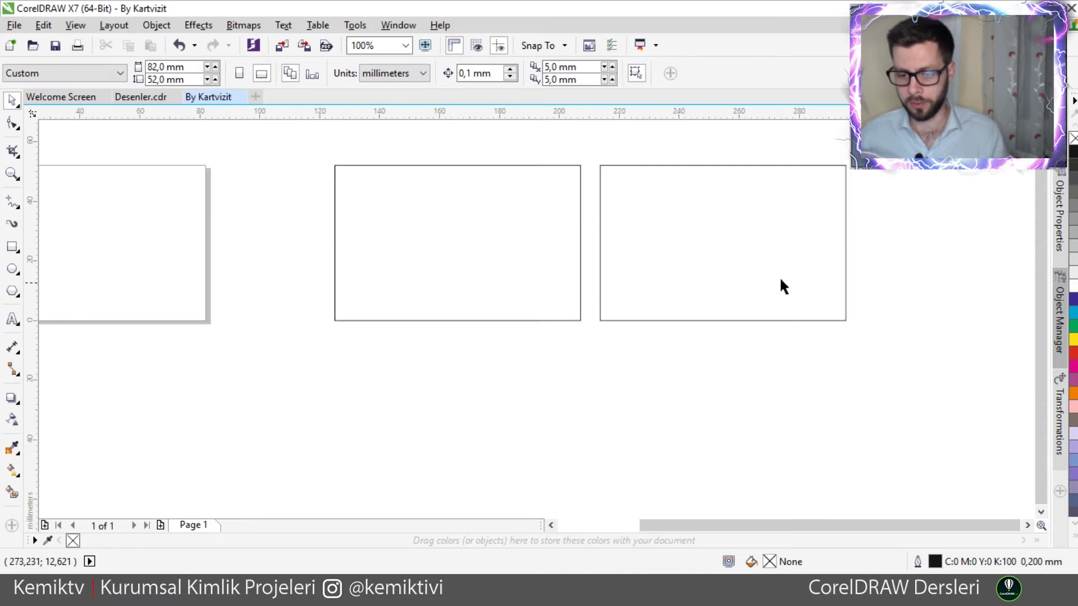
drag(317, 153, 859, 361)
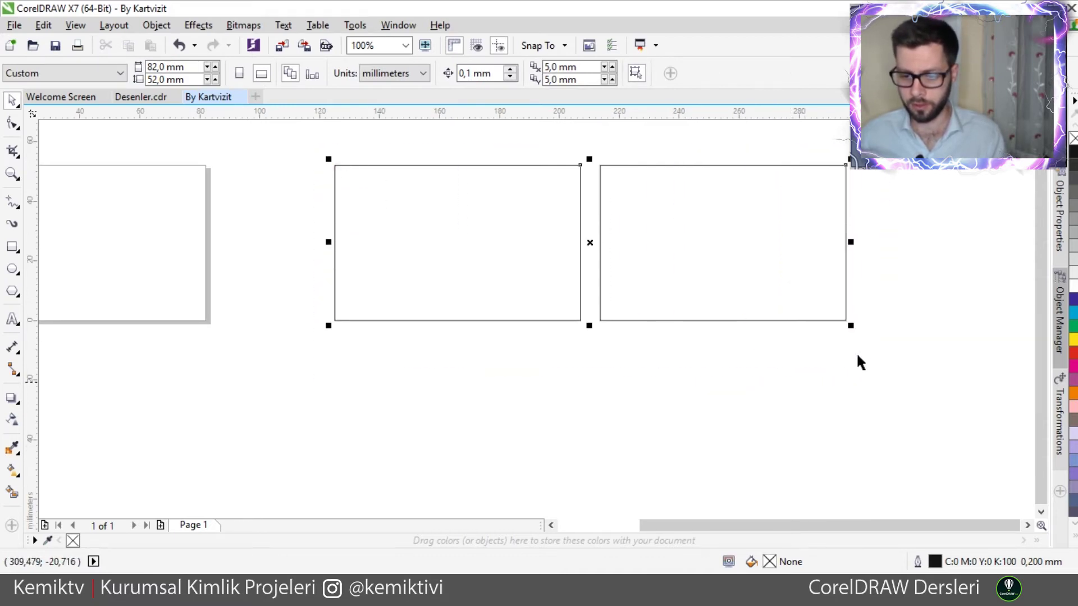
drag(620, 166, 608, 399)
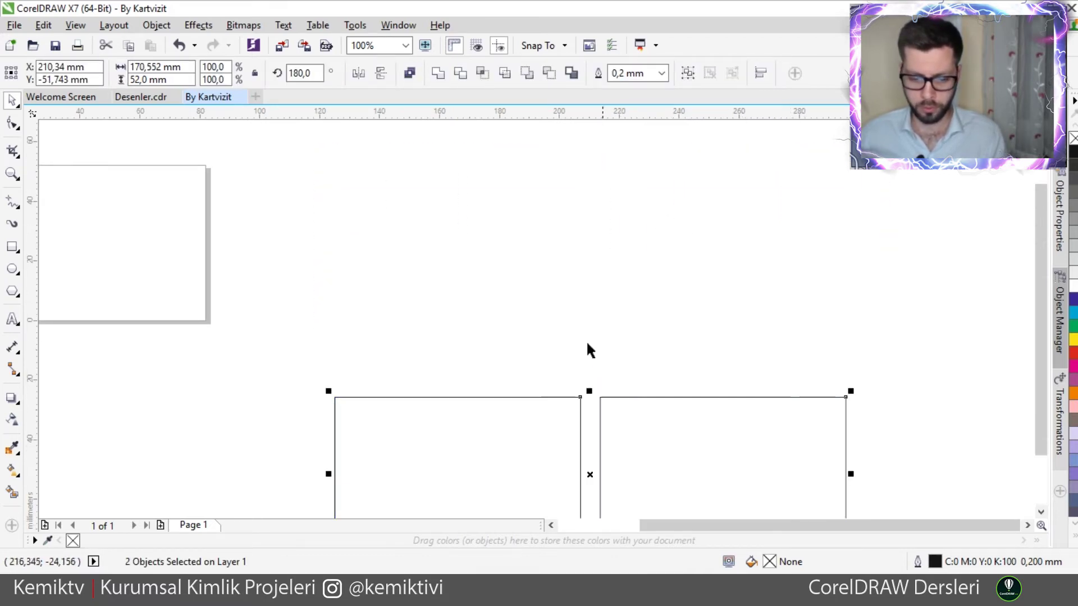
scroll(586, 340, down, 2)
scroll(595, 395, up, 1)
scroll(595, 395, up, 1)
scroll(508, 379, down, 2)
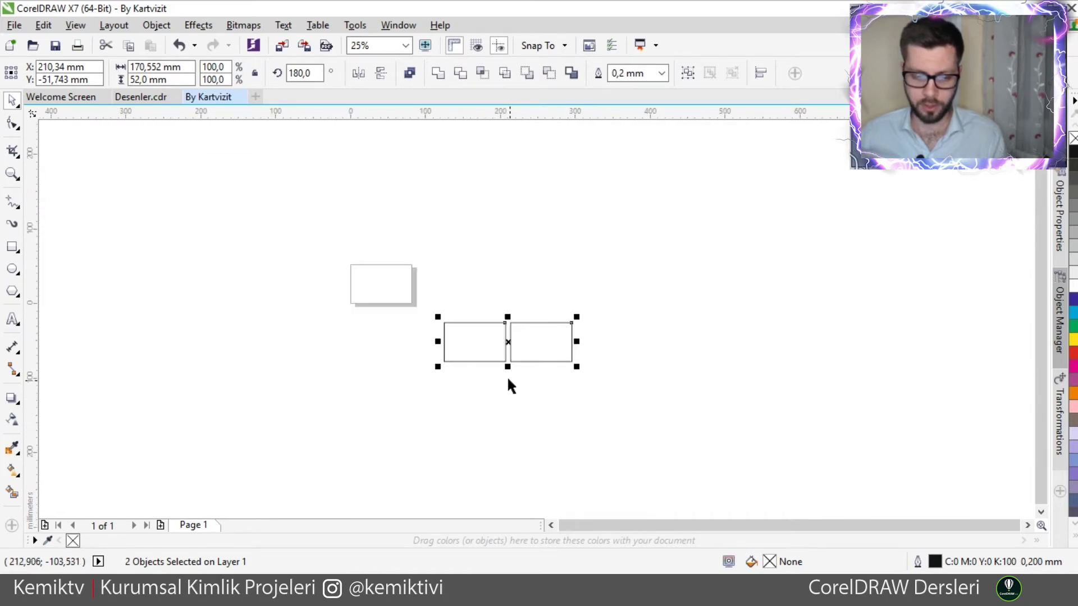
scroll(481, 362, up, 1)
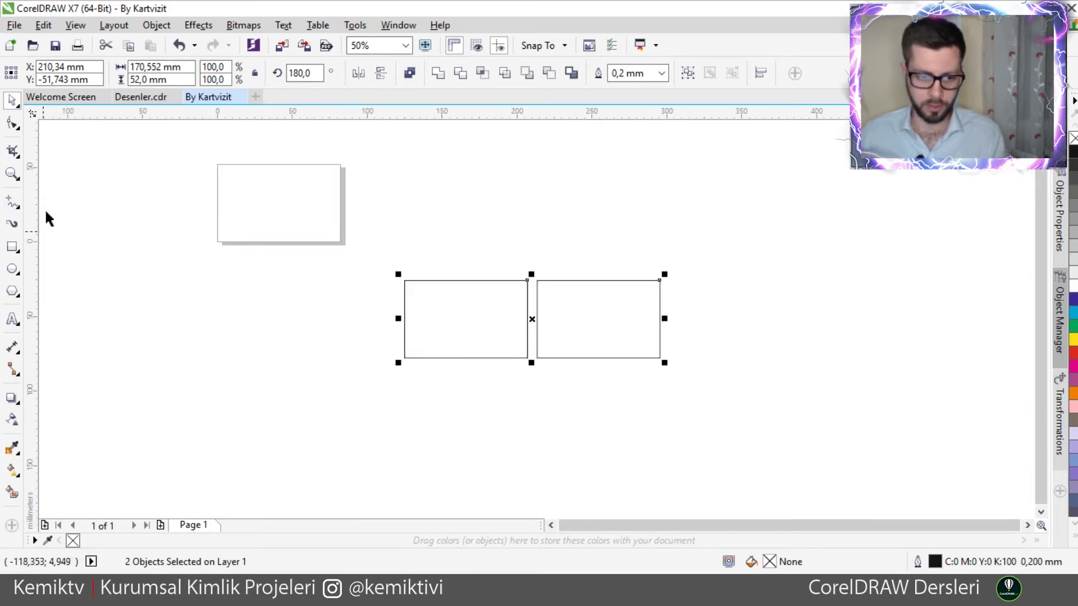
- Change the page size to A4
click(125, 161)
click(75, 73)
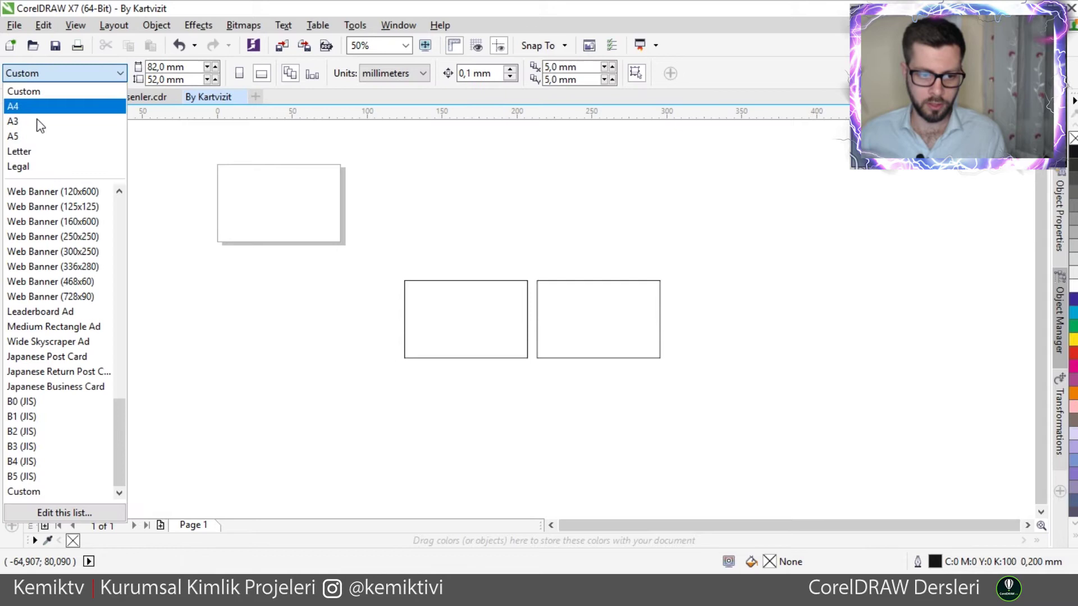
click(17, 107)
- Move both card rectangles onto the upper area of the A4 page
drag(329, 250, 628, 373)
drag(531, 318, 277, 227)
click(270, 287)
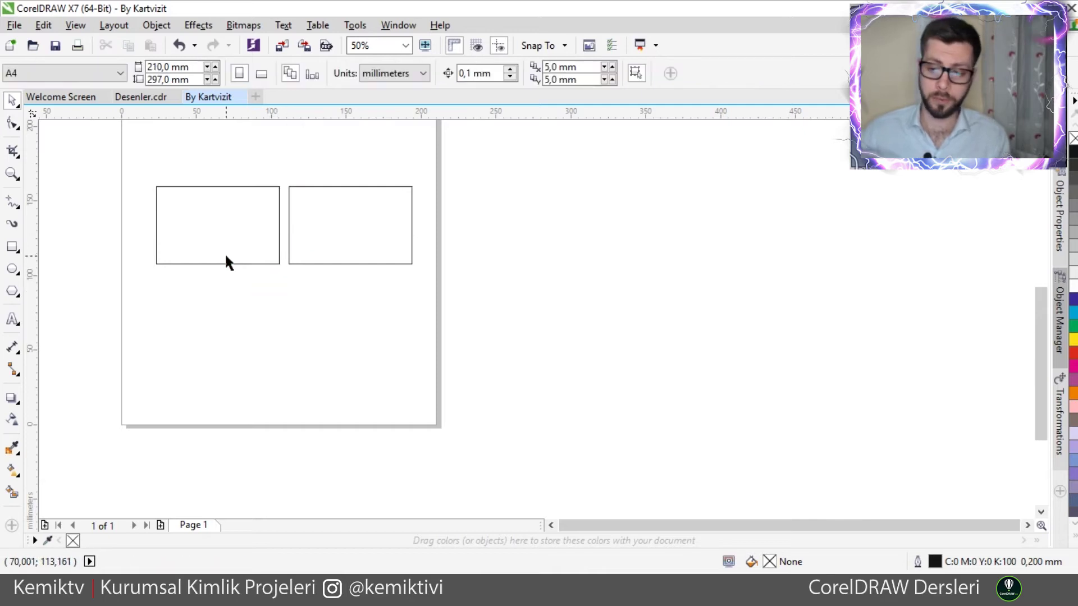
scroll(158, 230, up, 1)
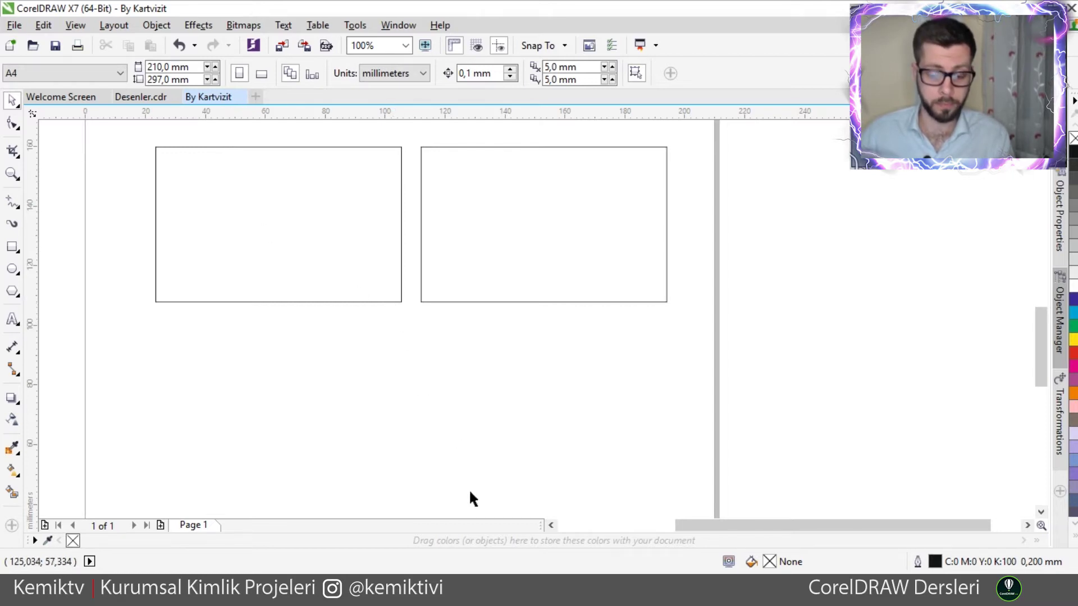
click(502, 578)
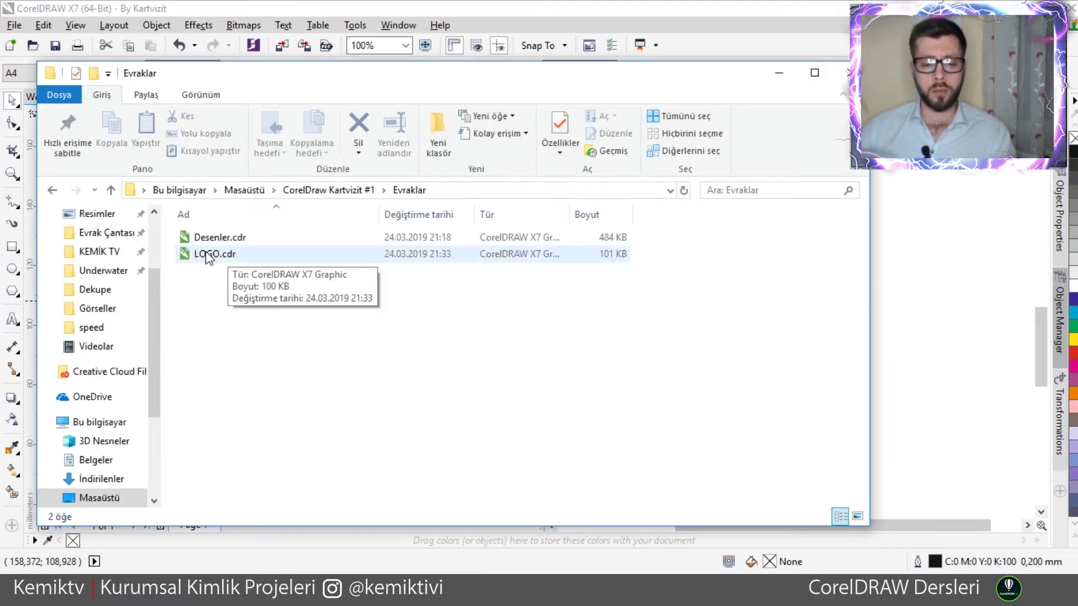
- Open LOGO.cdr from the Evraklar folder in CorelDRAW
click(203, 255)
double_click(200, 254)
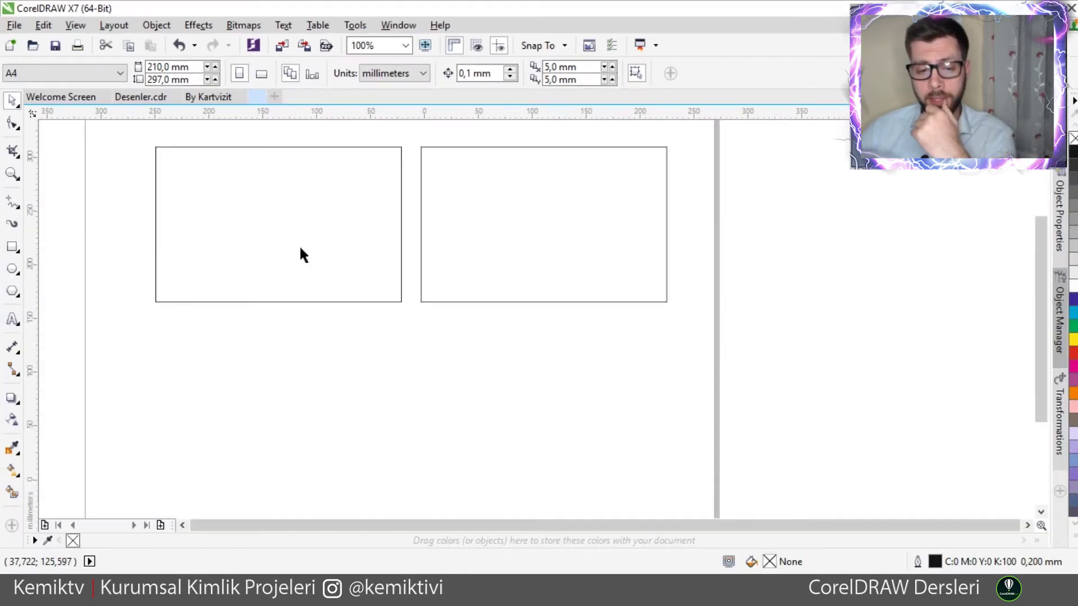
- Cut the red By PARFUME logo from LOGO.cdr and return to the By Kartvizit document
drag(408, 137, 696, 414)
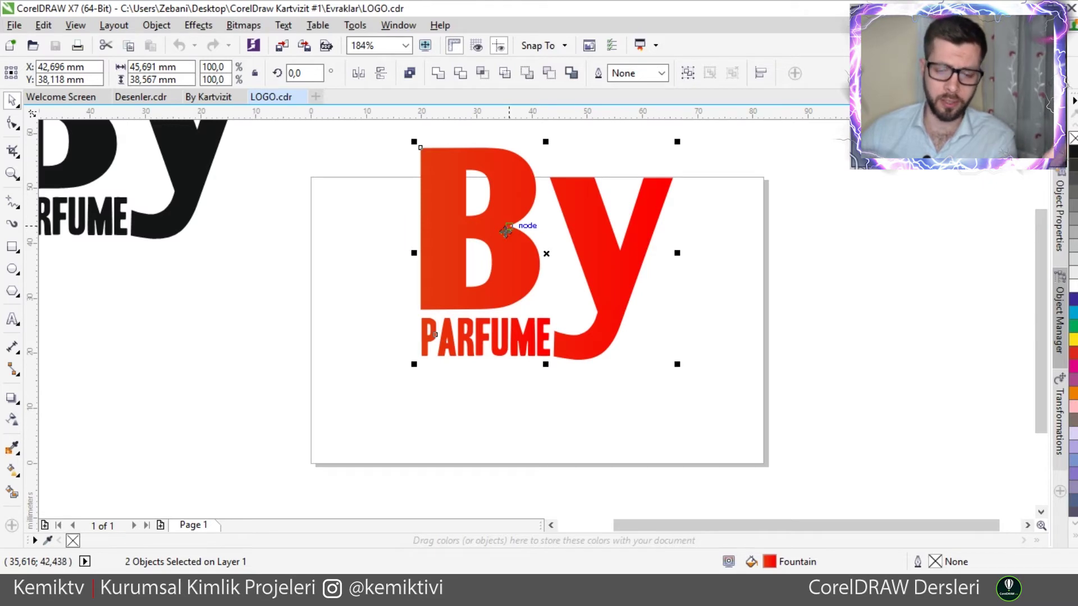
drag(504, 239, 447, 254)
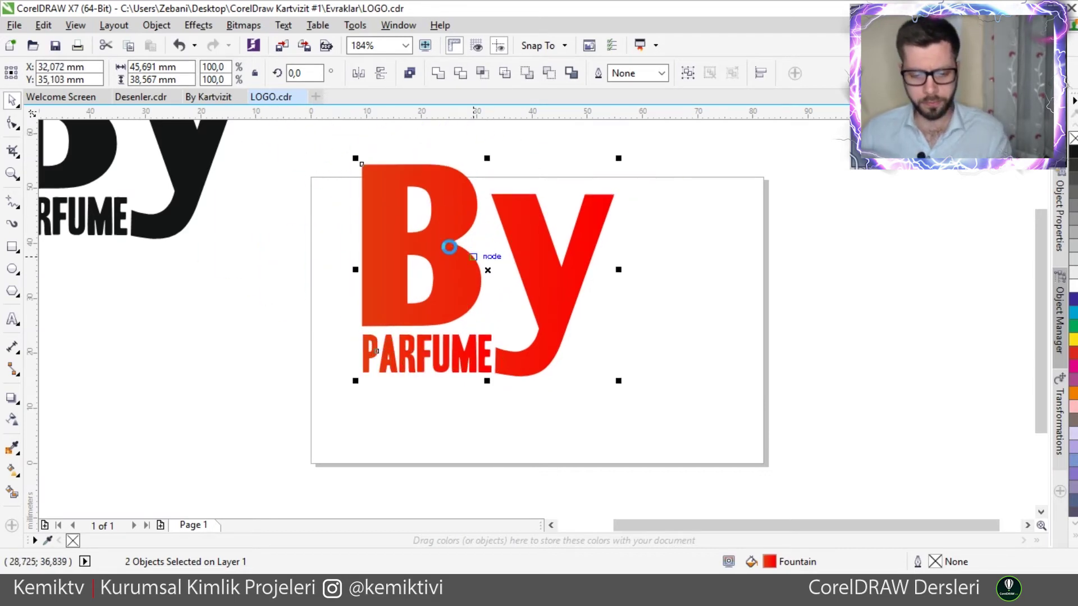
key(ctrl+x)
click(199, 97)
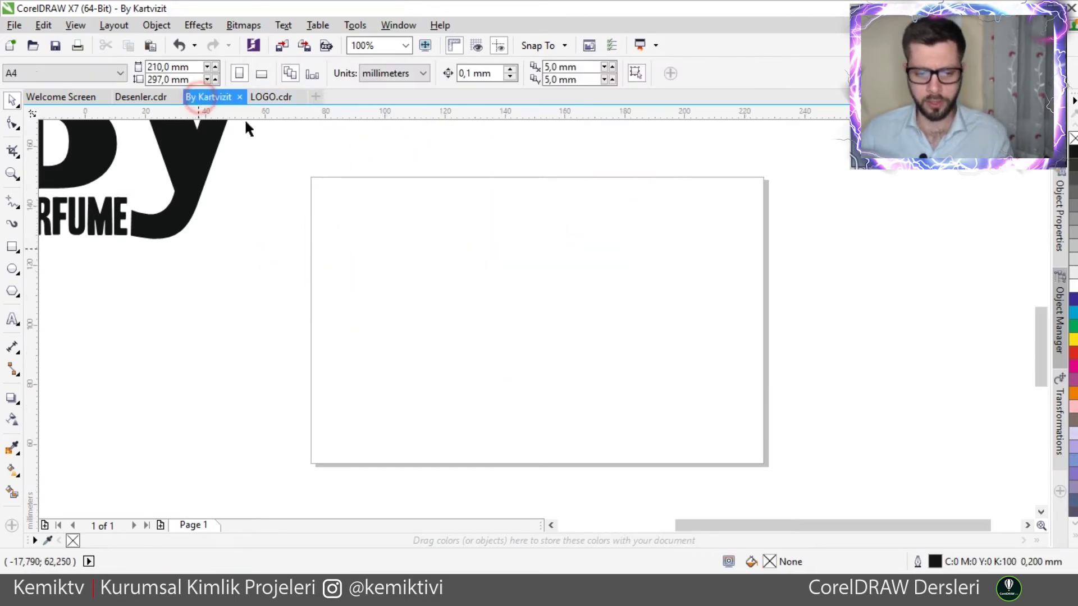
- Paste the logo, shrink it to card size, and move it onto the right card
key(ctrl+v)
drag(349, 164, 619, 412)
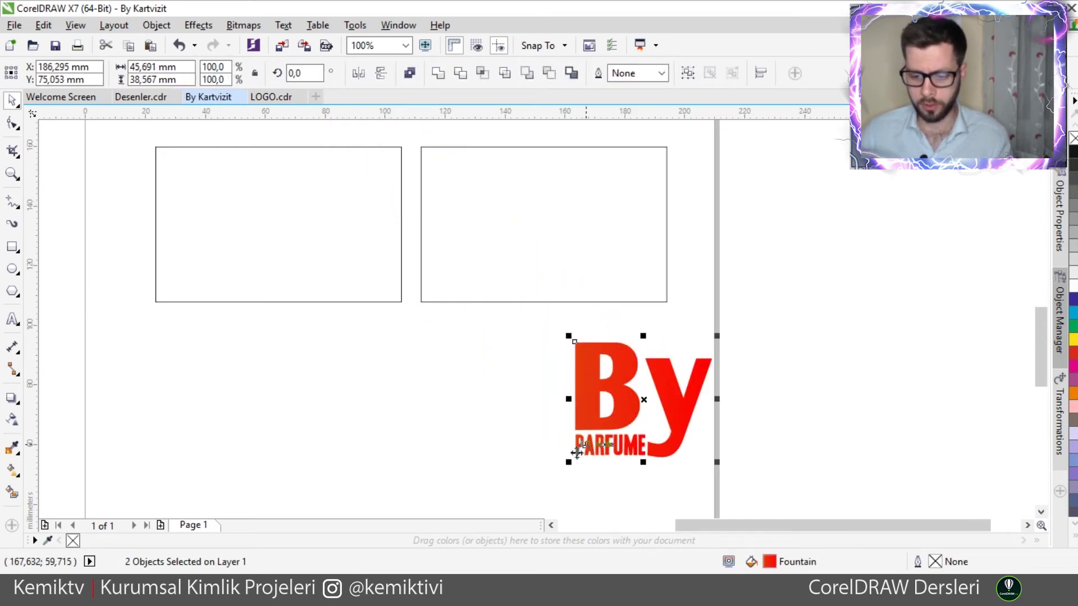
drag(568, 462, 627, 414)
drag(669, 383, 537, 223)
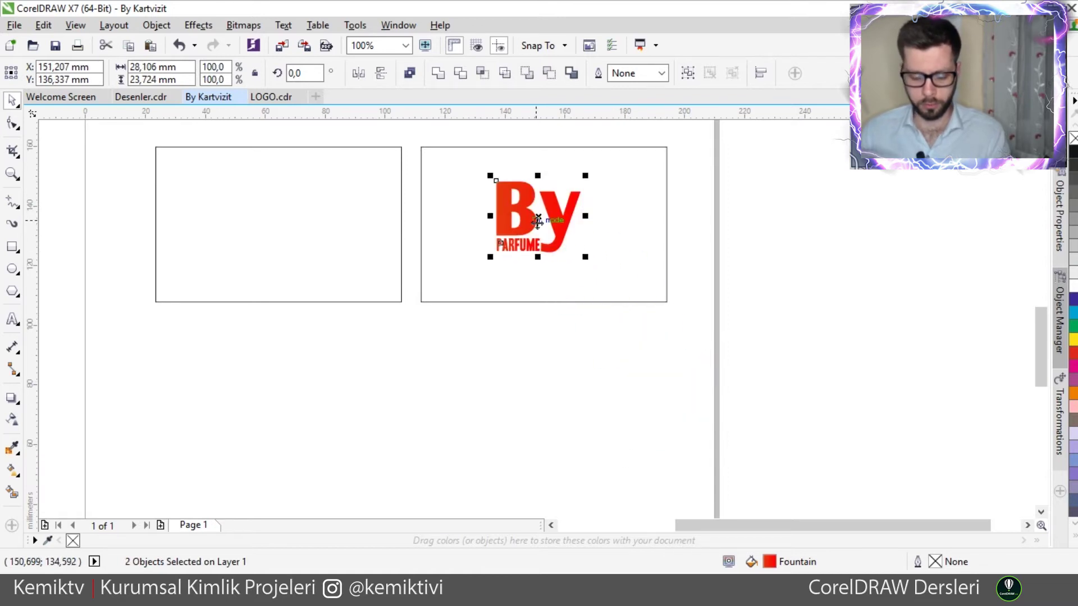
- Align the logo with the right card, ending centred horizontally and vertically
shift+click(625, 208)
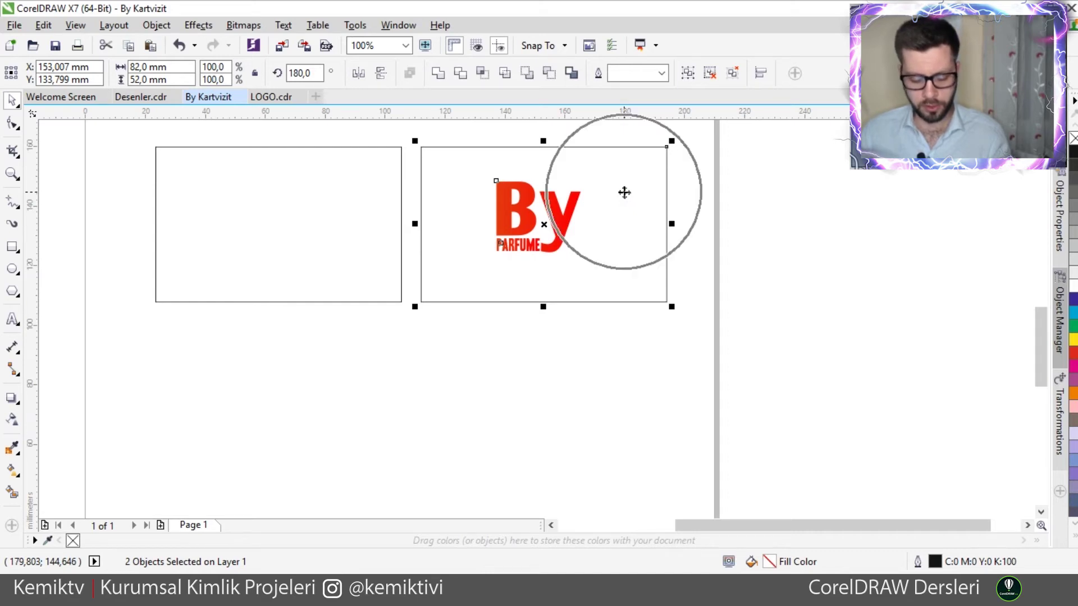
key(c)
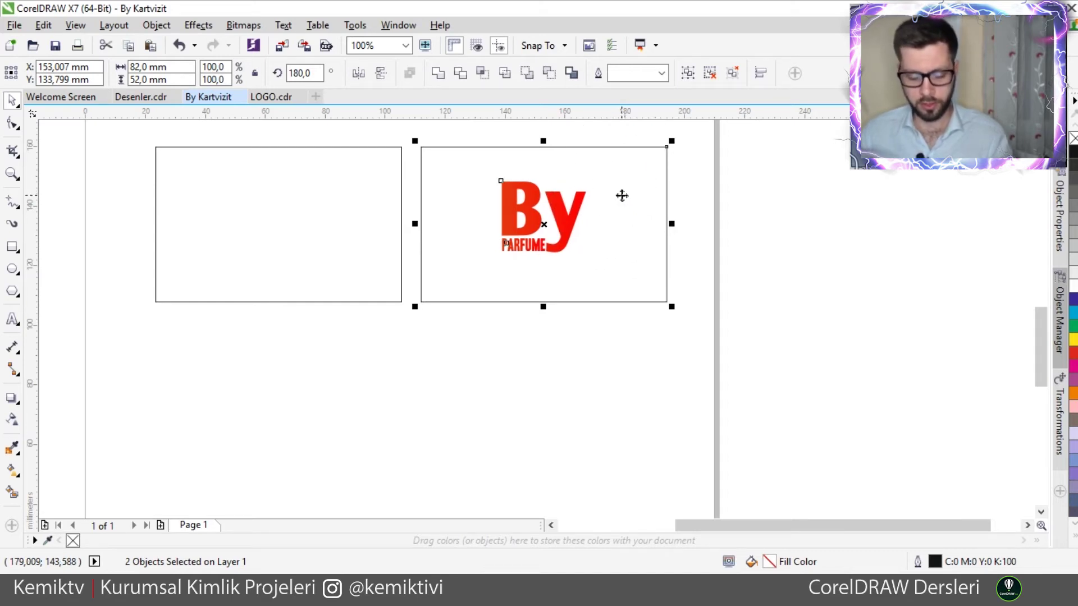
key(e)
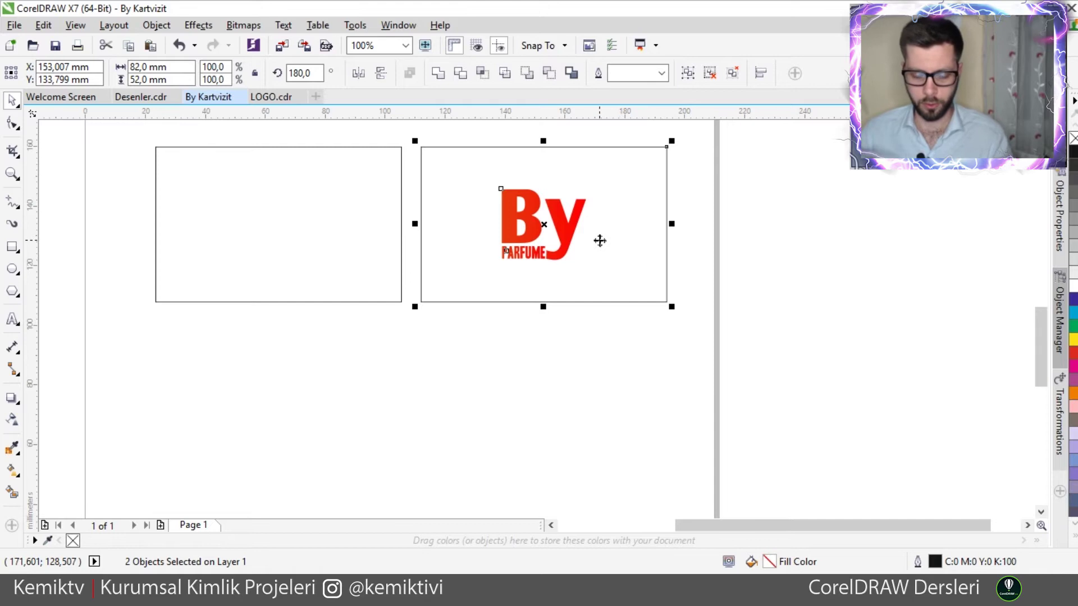
key(b)
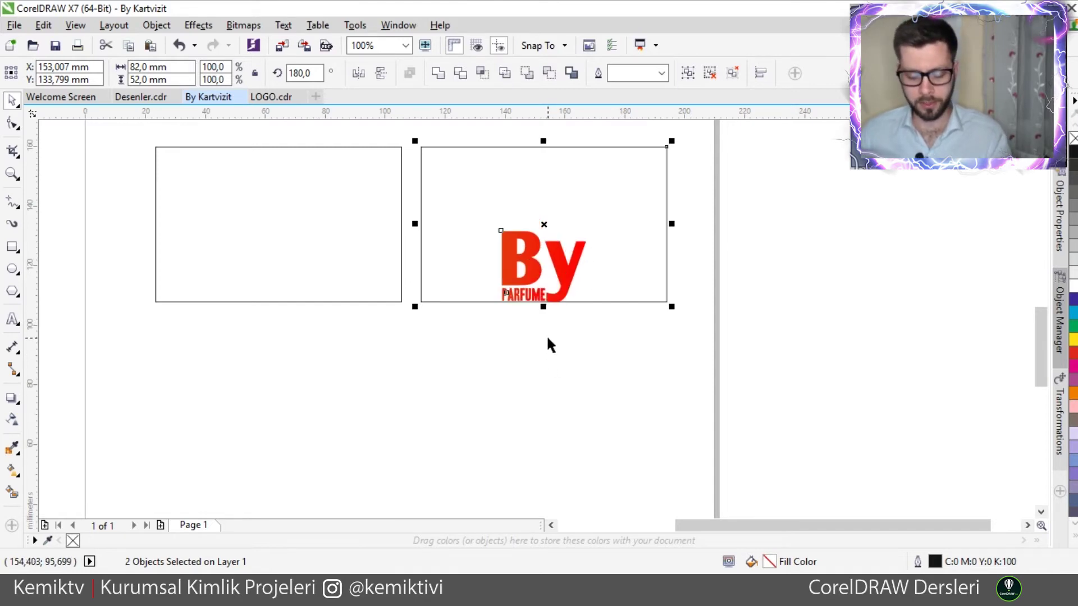
key(t)
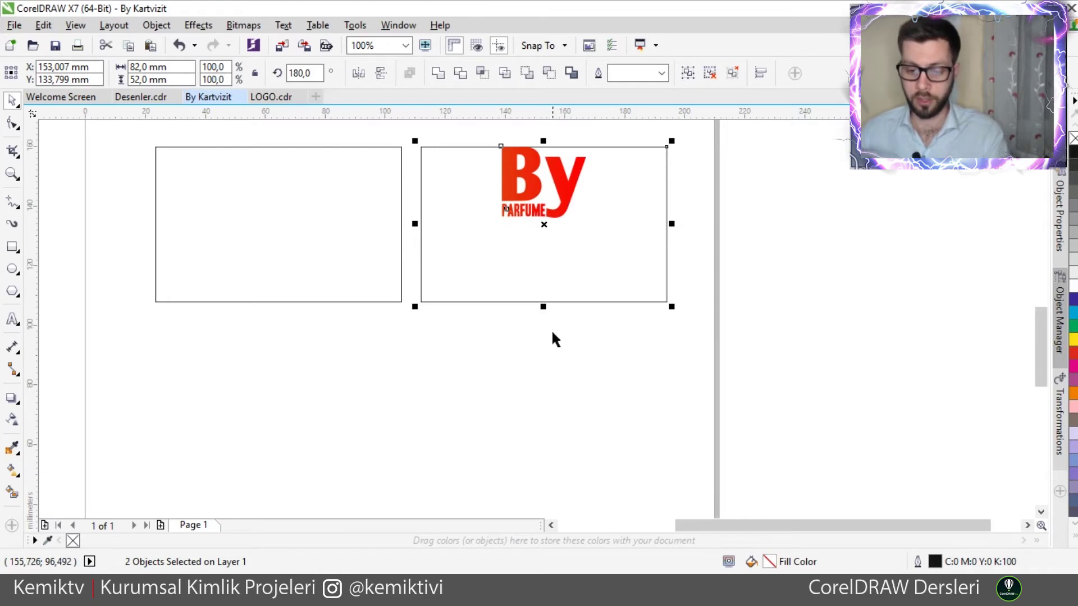
key(l)
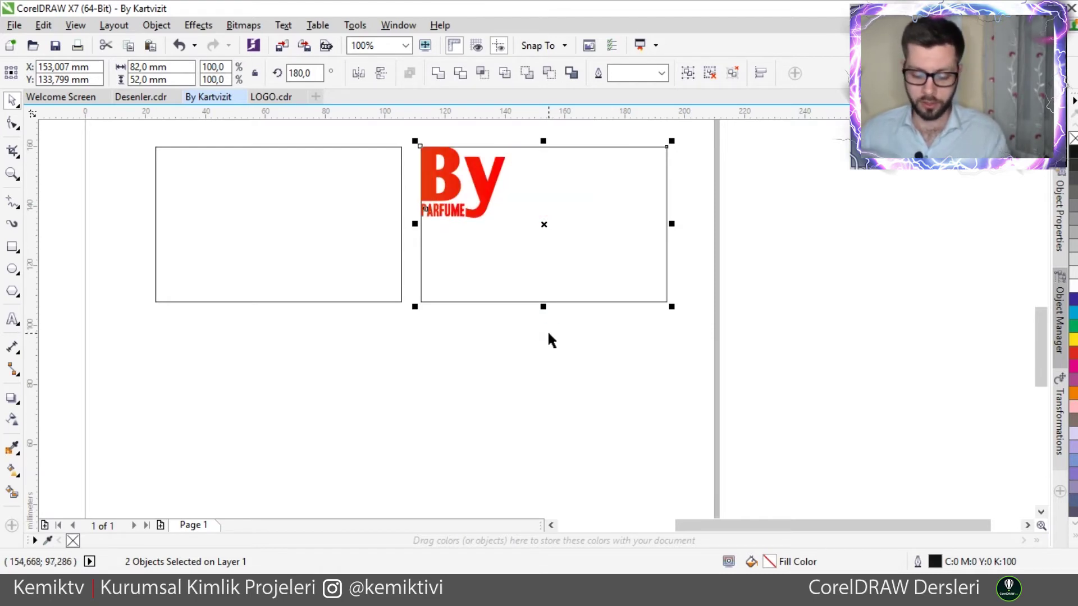
key(r)
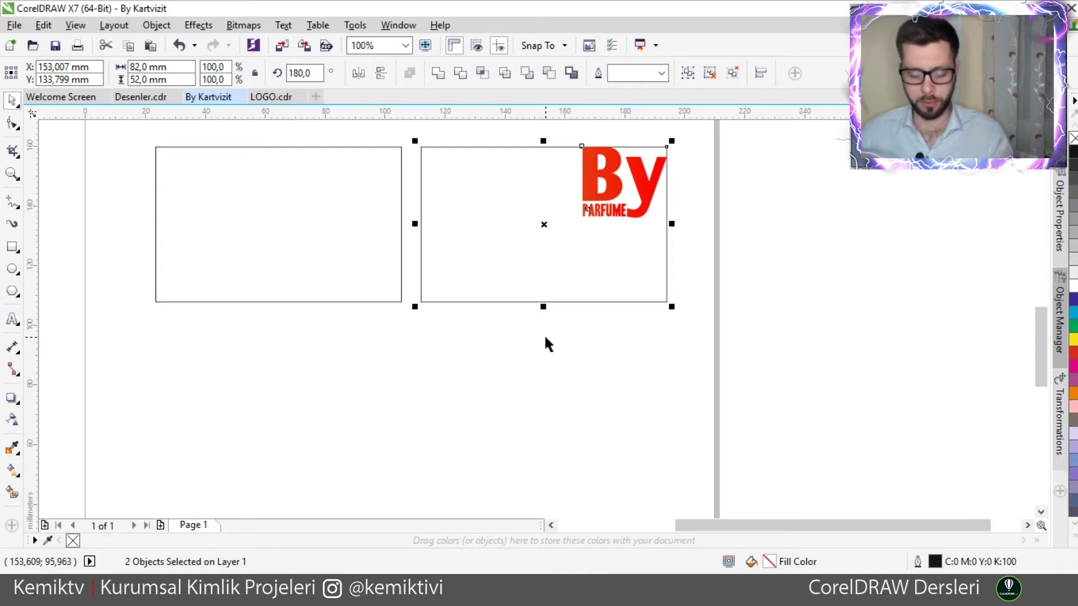
key(c)
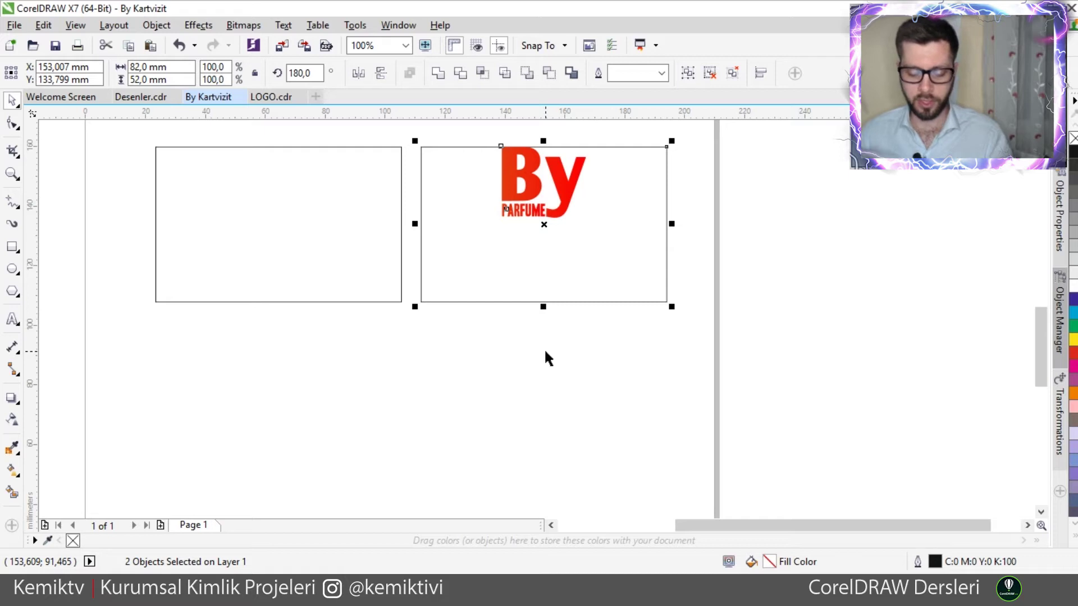
key(e)
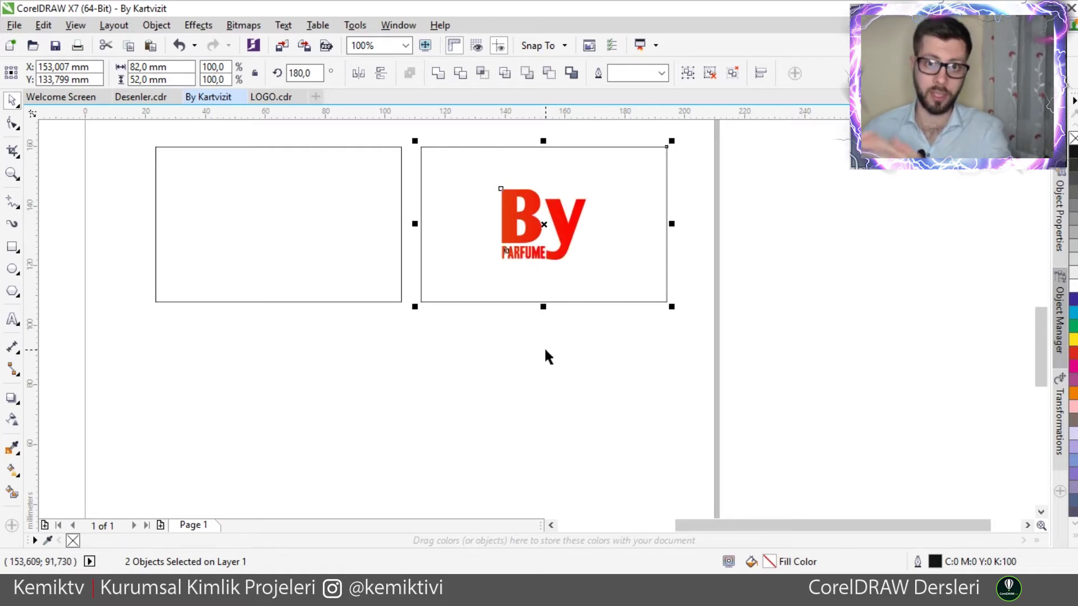
click(503, 340)
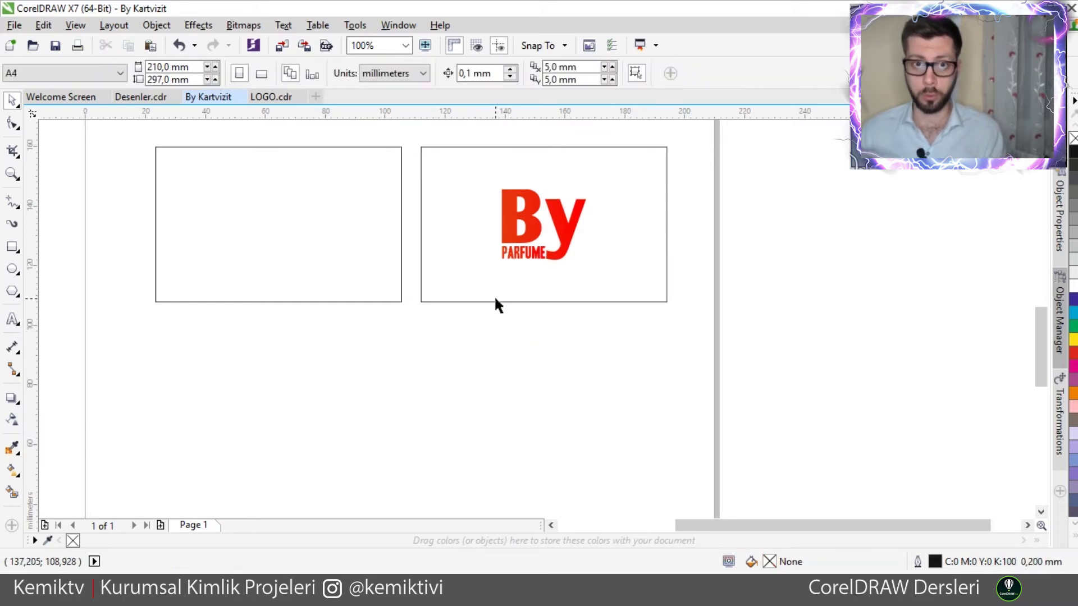
click(519, 222)
click(514, 364)
click(487, 193)
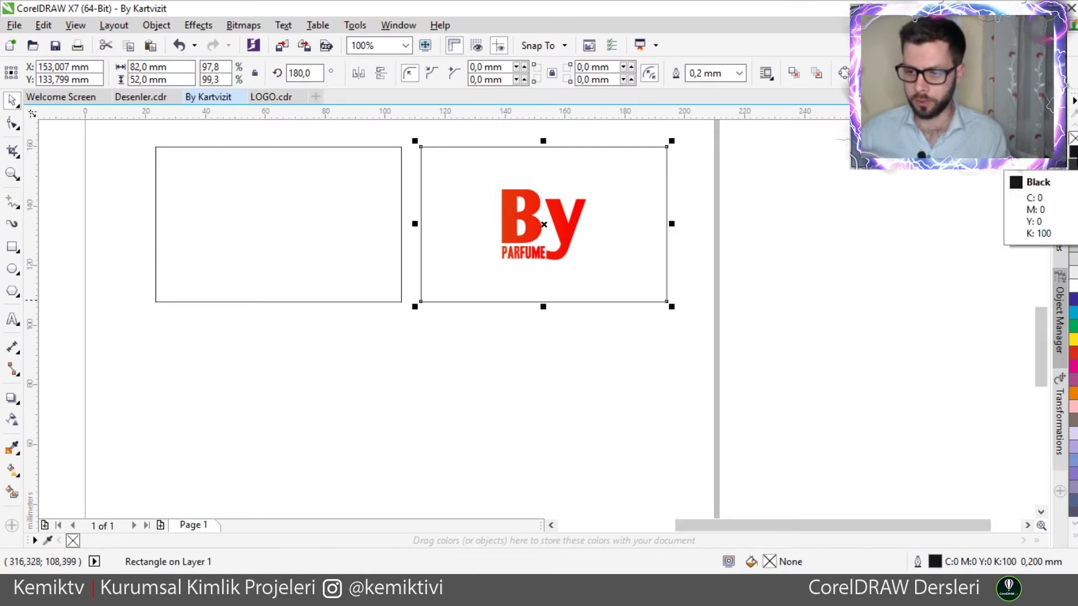
double_click(940, 566)
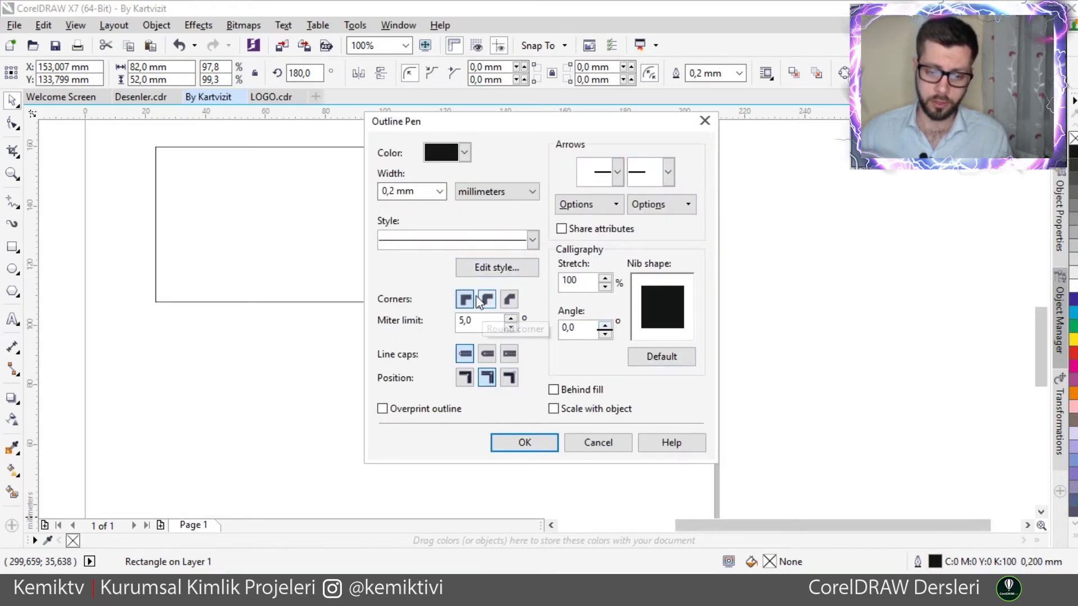
click(465, 152)
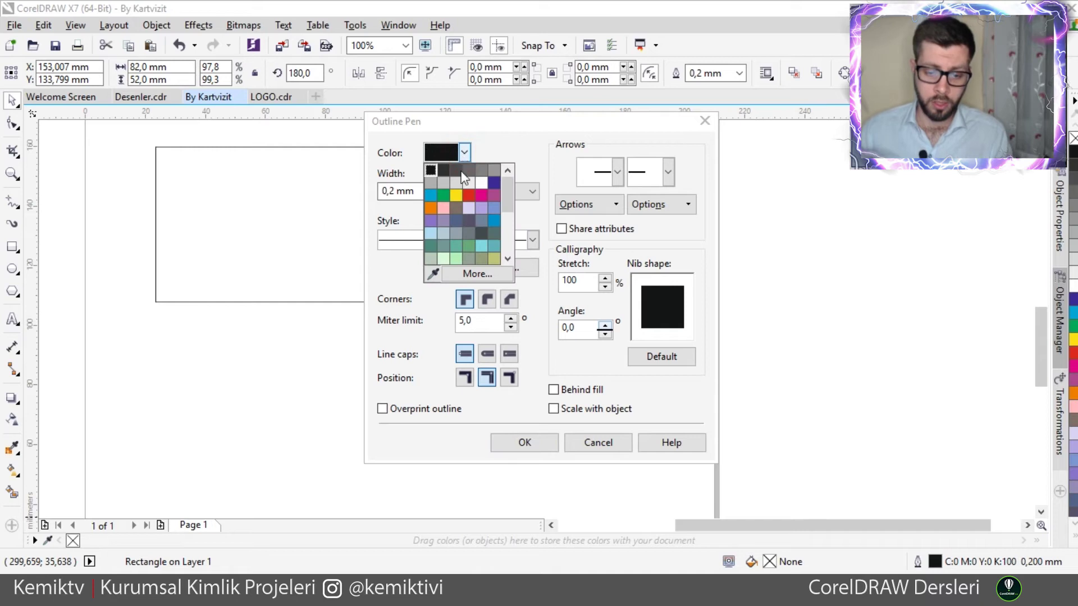
click(443, 171)
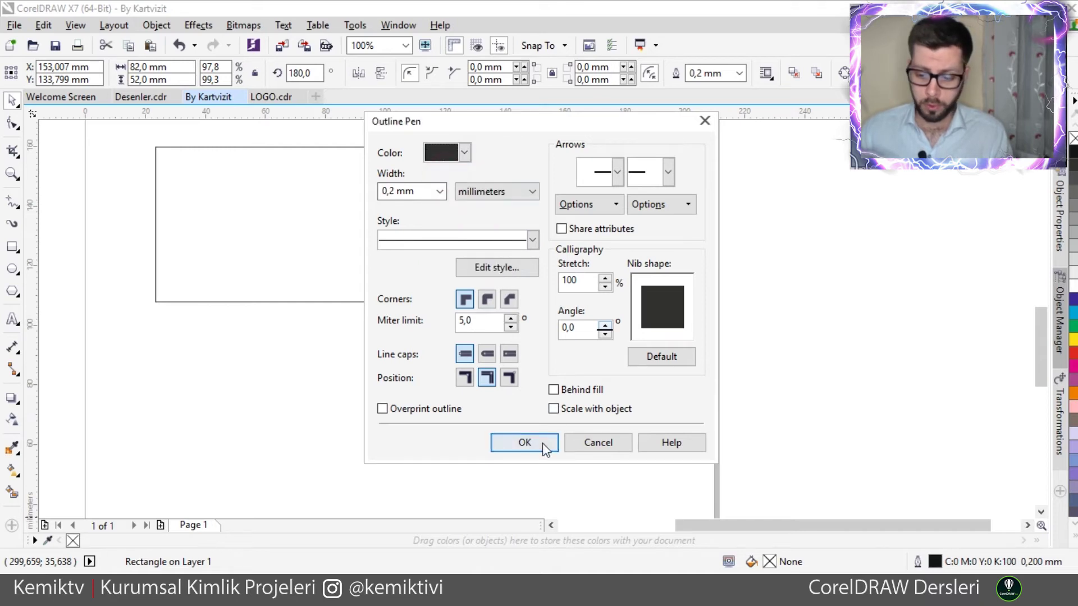
click(542, 443)
key(ctrl+z)
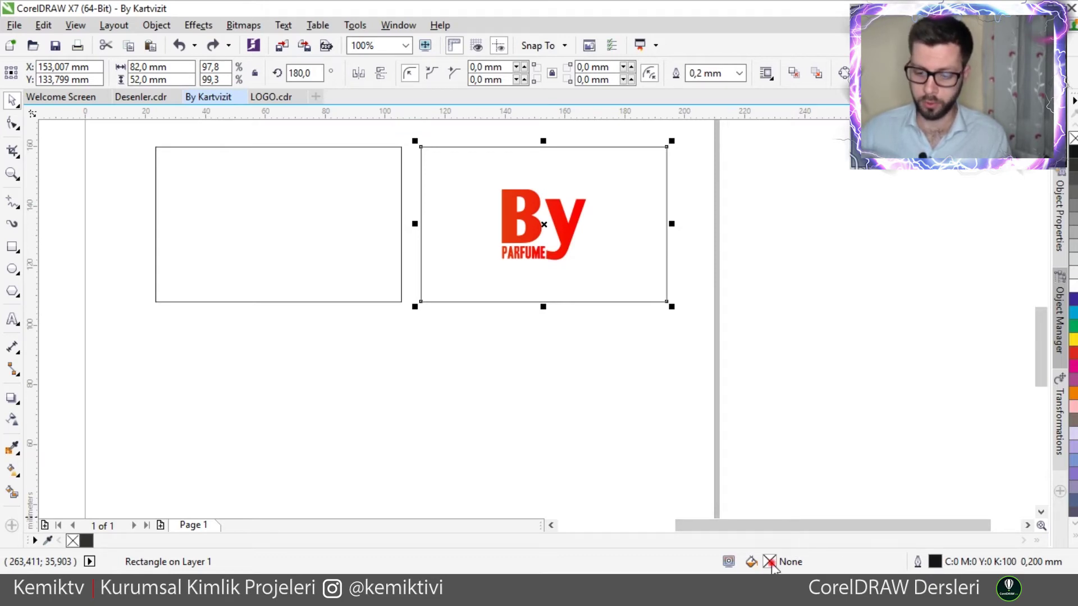
- Give the right card an elliptical fountain fill
double_click(771, 563)
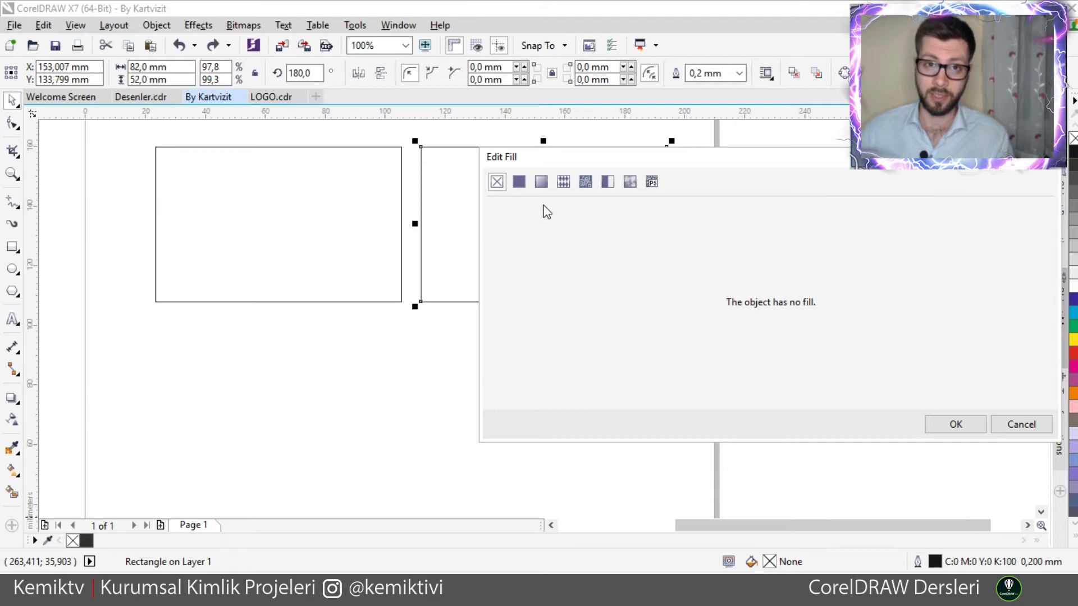
click(541, 183)
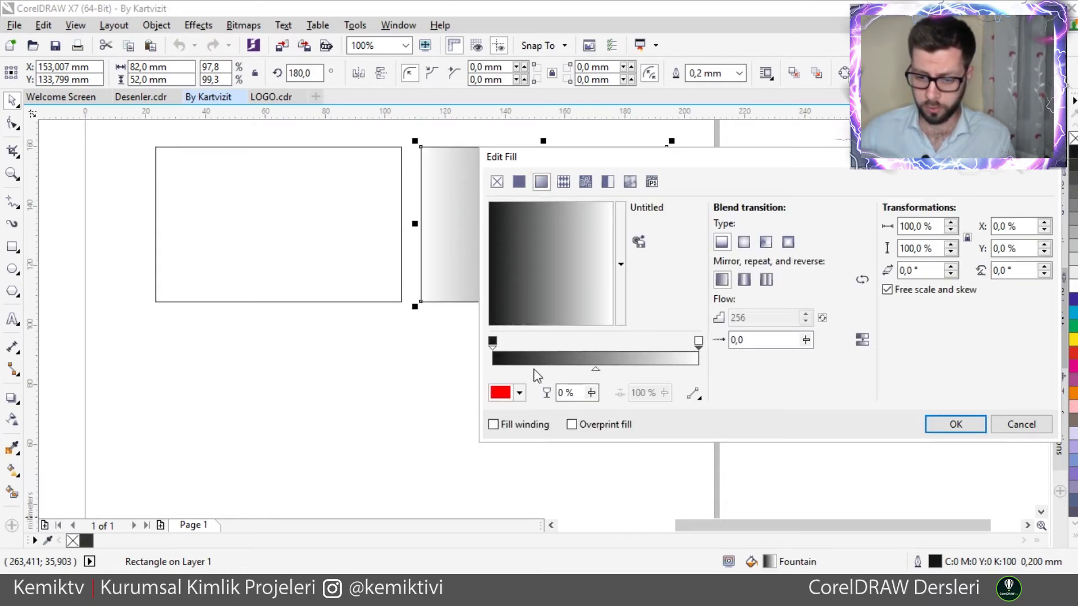
click(743, 242)
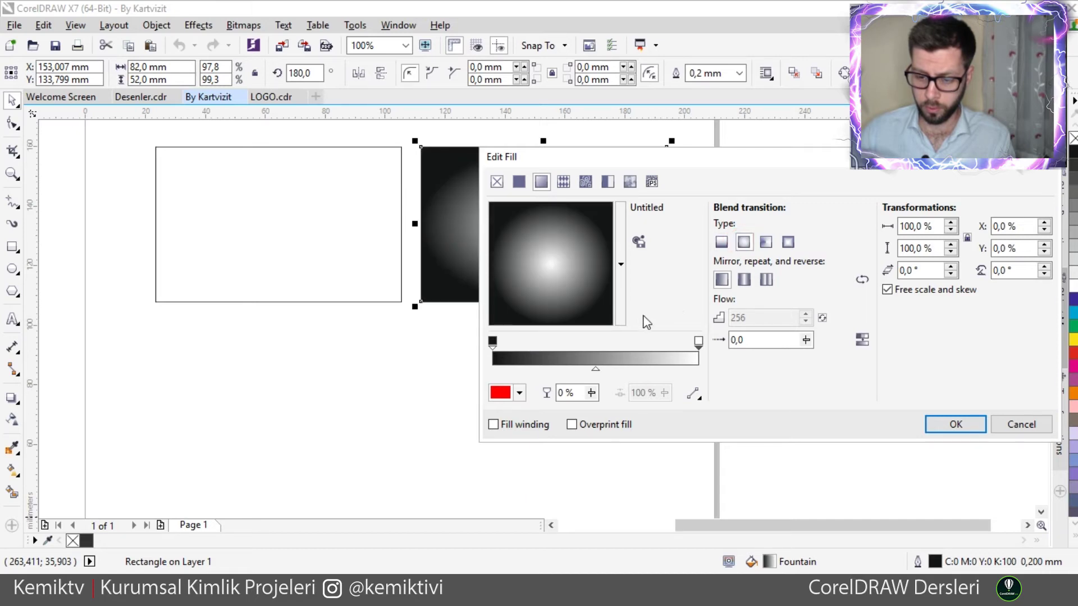
- Set the end colour stop to rich black in CMYK (C100, M1, Y100)
click(698, 340)
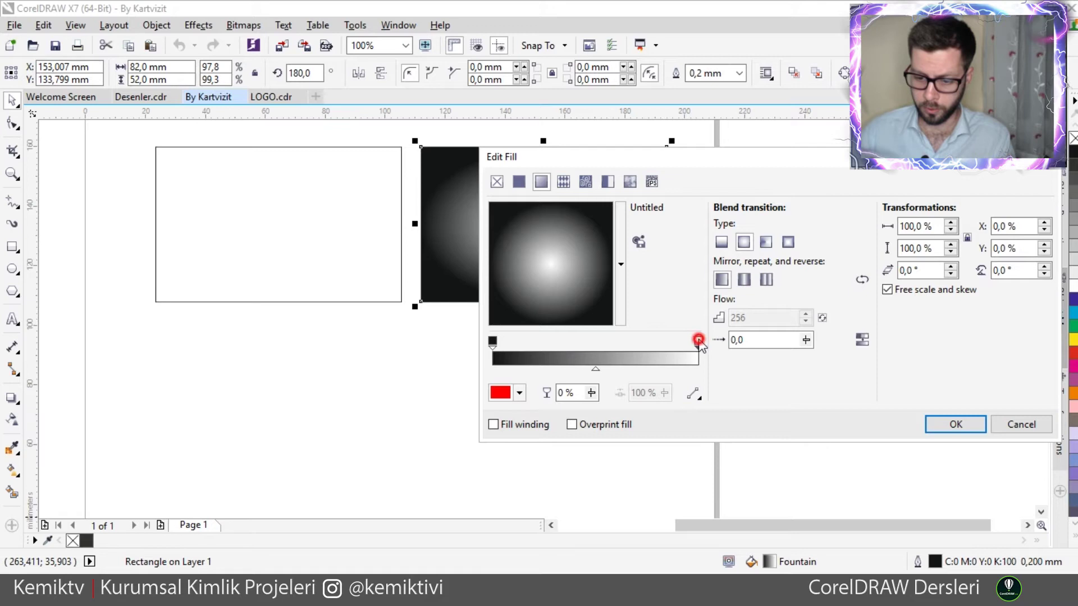
click(519, 392)
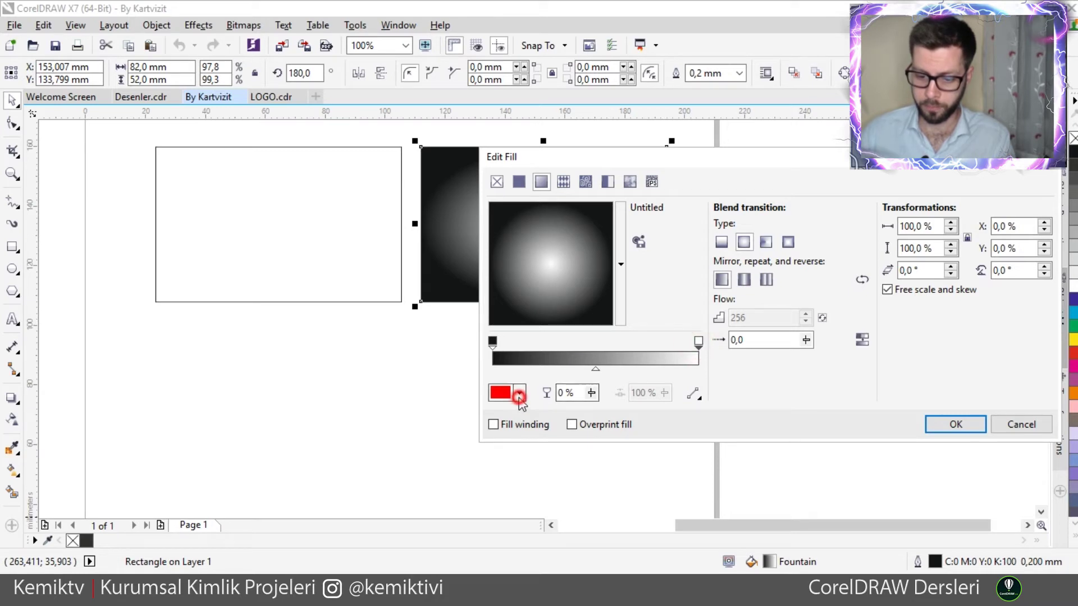
drag(560, 293, 501, 268)
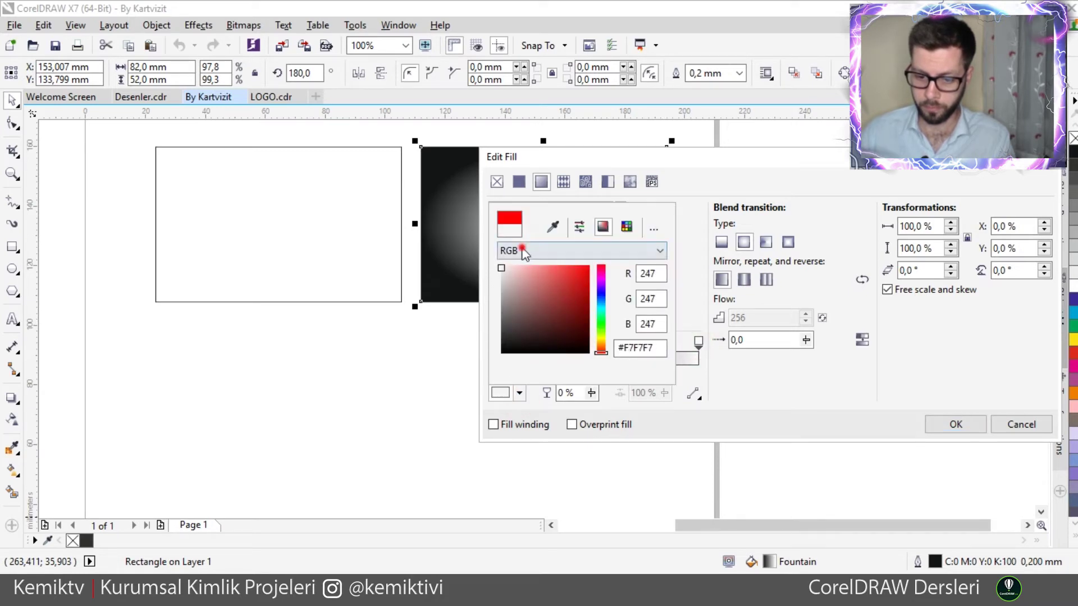
click(522, 250)
click(533, 279)
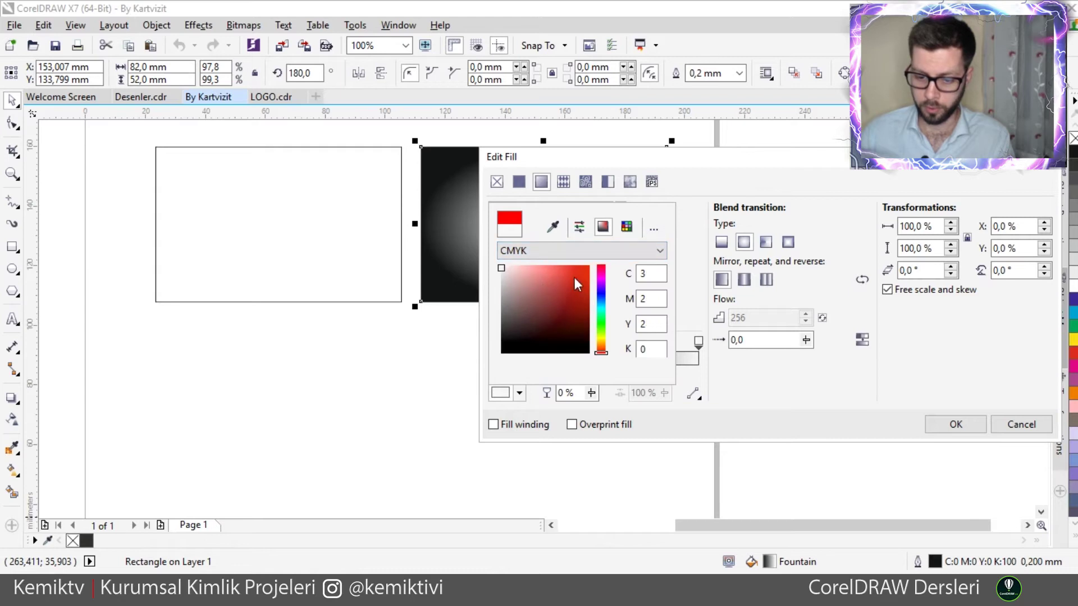
mouse_move(566, 285)
mouse_down()
mouse_move(481, 339)
mouse_move(450, 382)
mouse_up()
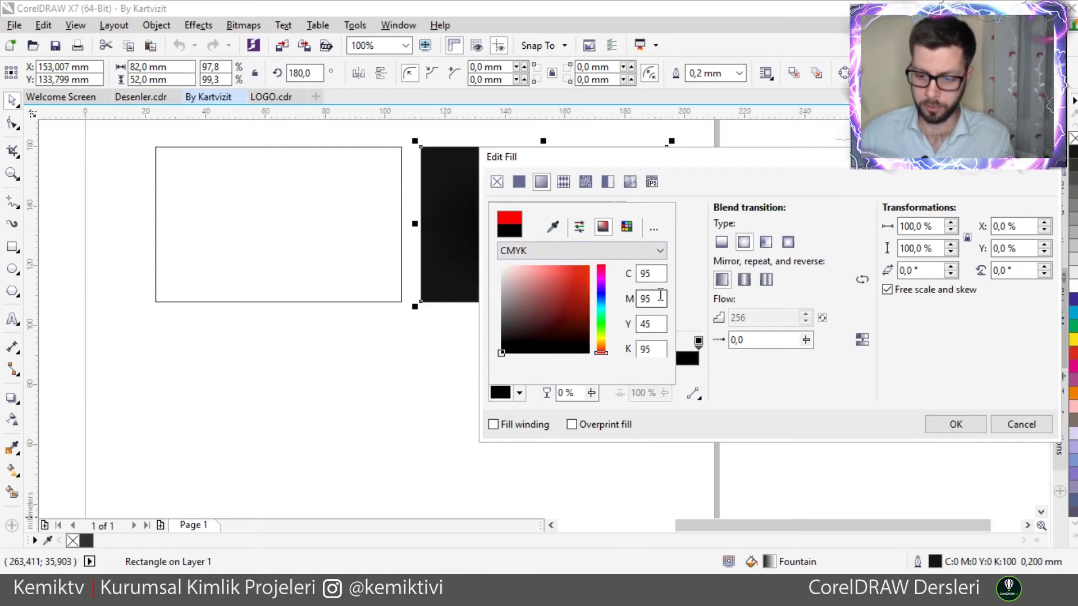
drag(558, 343, 620, 386)
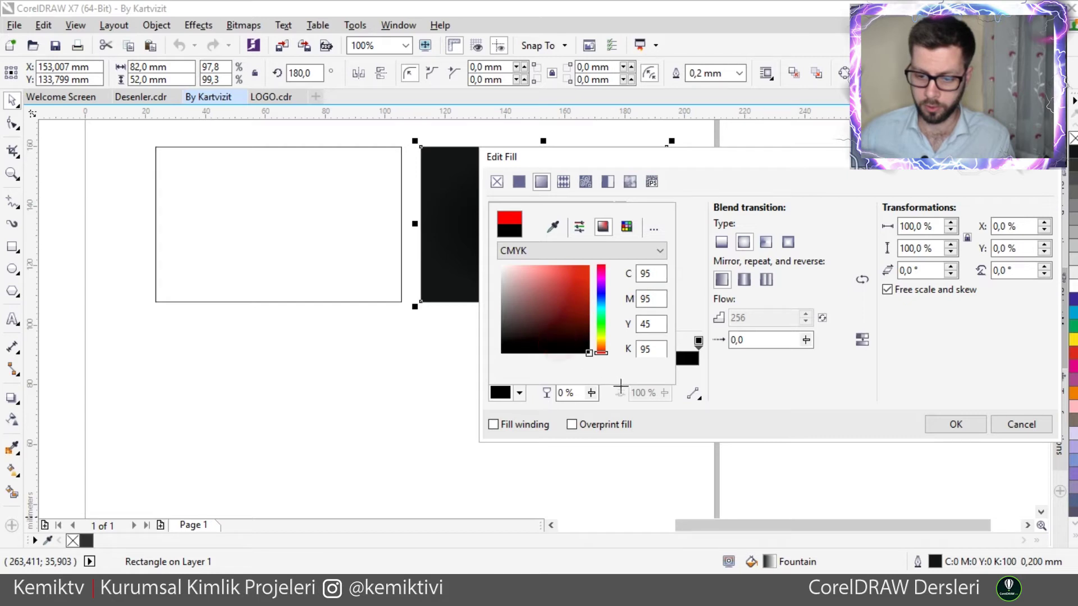
double_click(651, 324)
text(100)
double_click(648, 299)
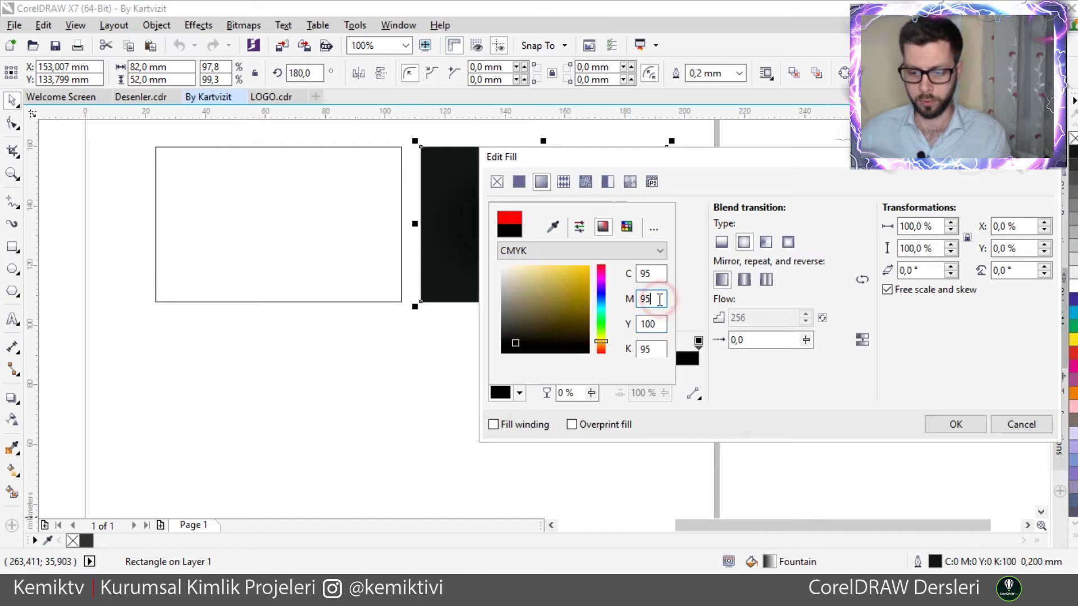
text(1)
double_click(651, 274)
text(100)
double_click(645, 348)
text(100)
key(Return)
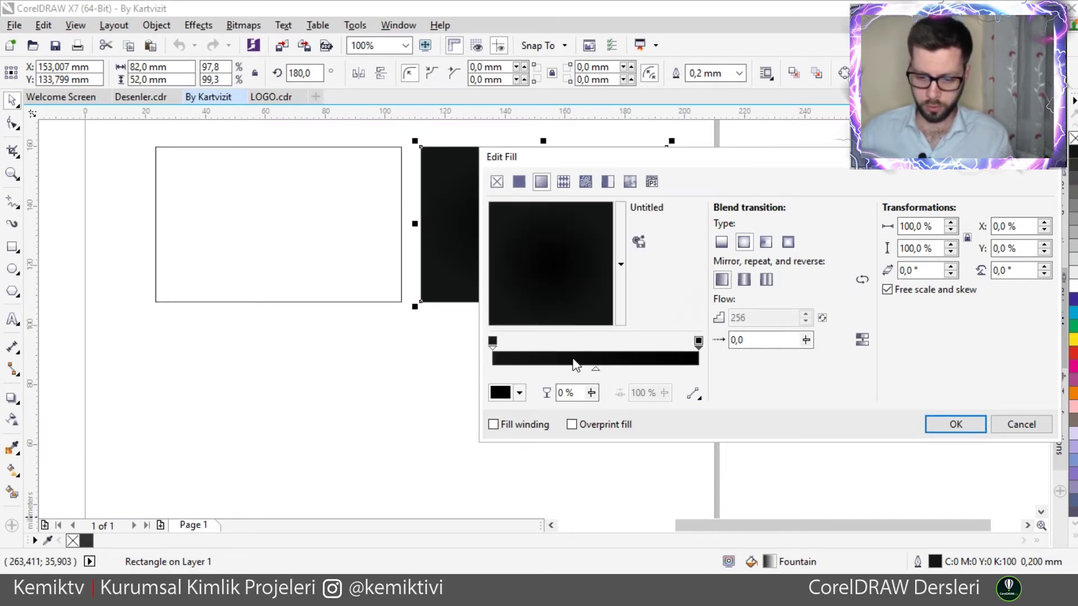
- Make the start colour stop dark near-black
click(493, 342)
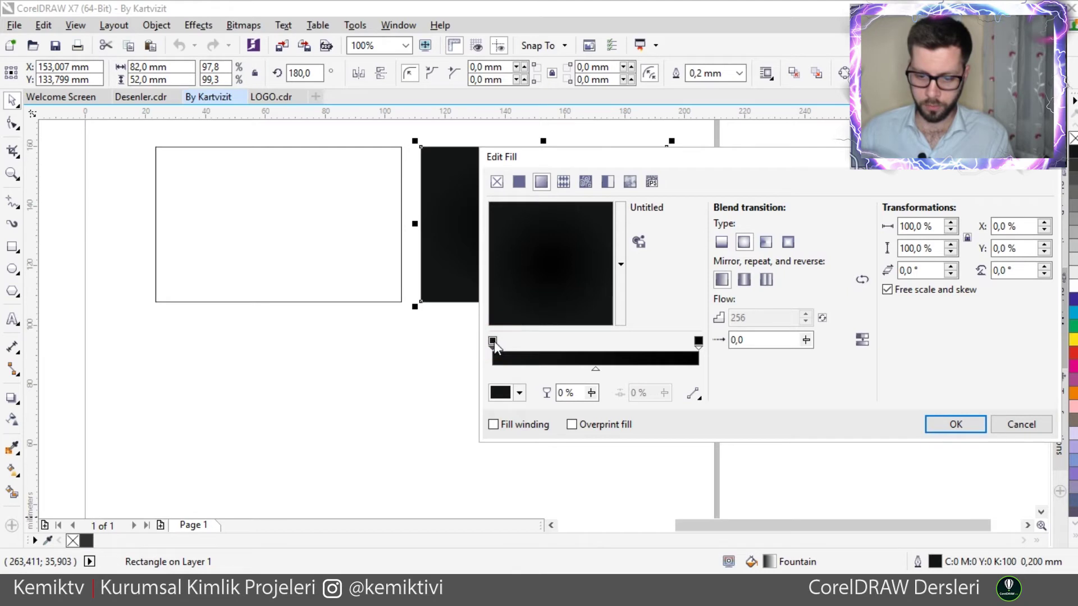
click(519, 393)
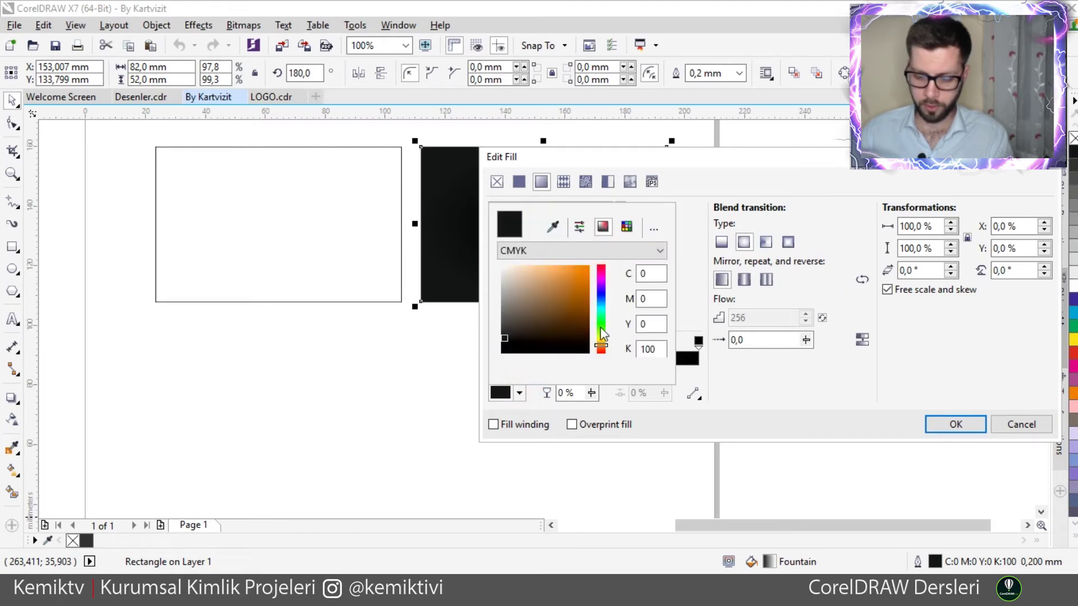
drag(557, 345, 550, 319)
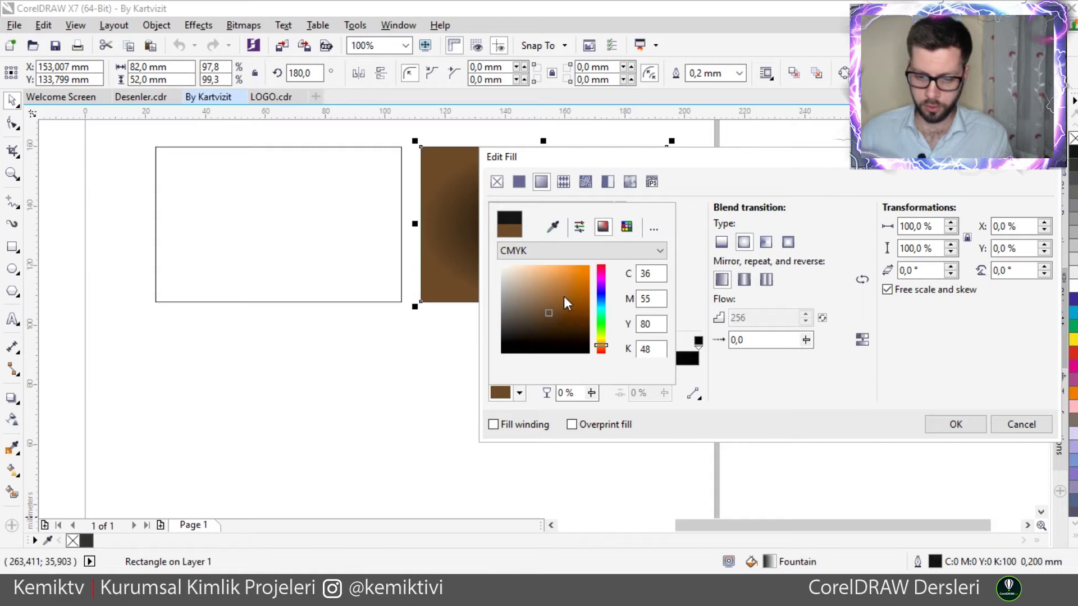
drag(567, 331, 512, 362)
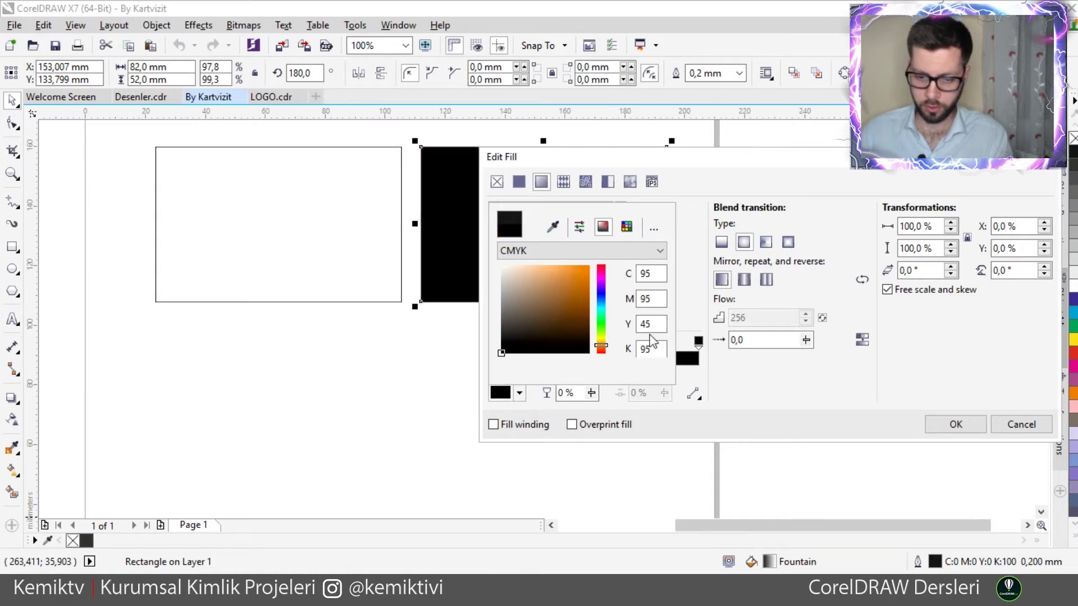
click(688, 307)
- Set the end colour stop to the brown PANTONE 4625 C solid coated colour
click(698, 341)
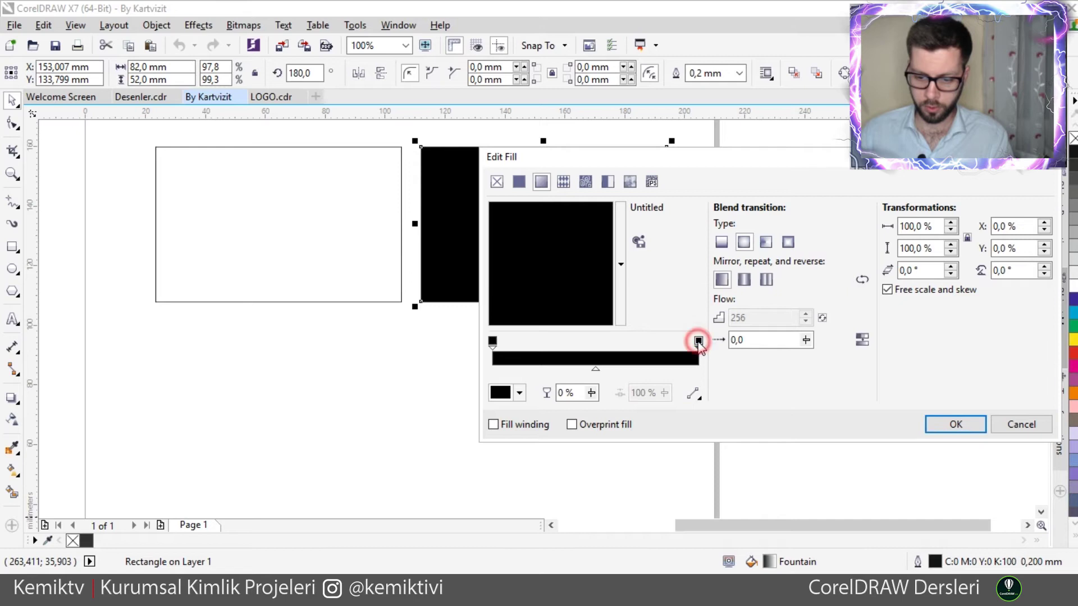
click(520, 393)
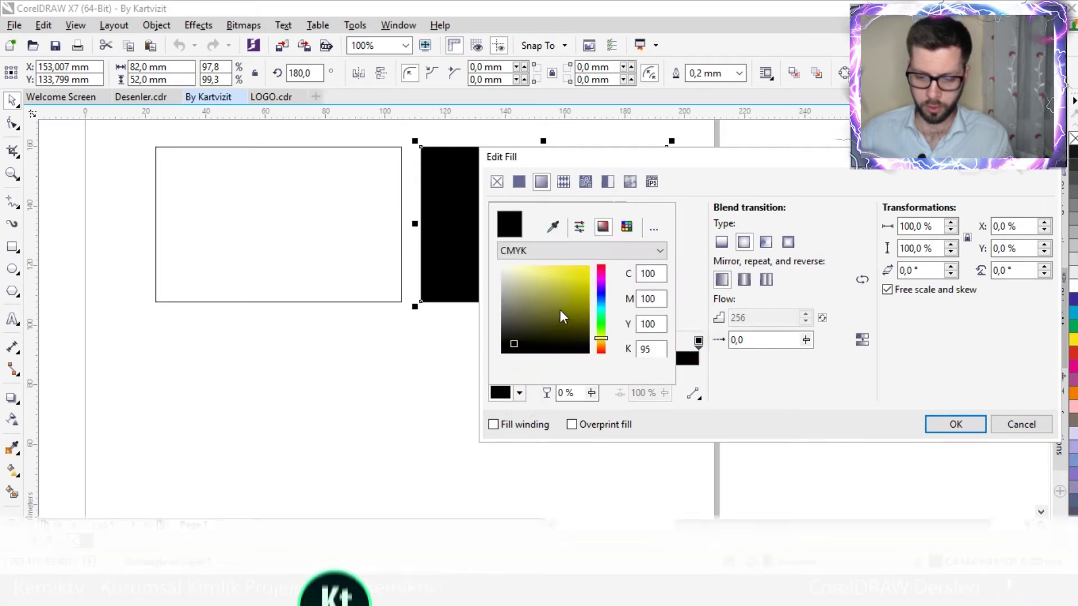
drag(600, 338, 601, 343)
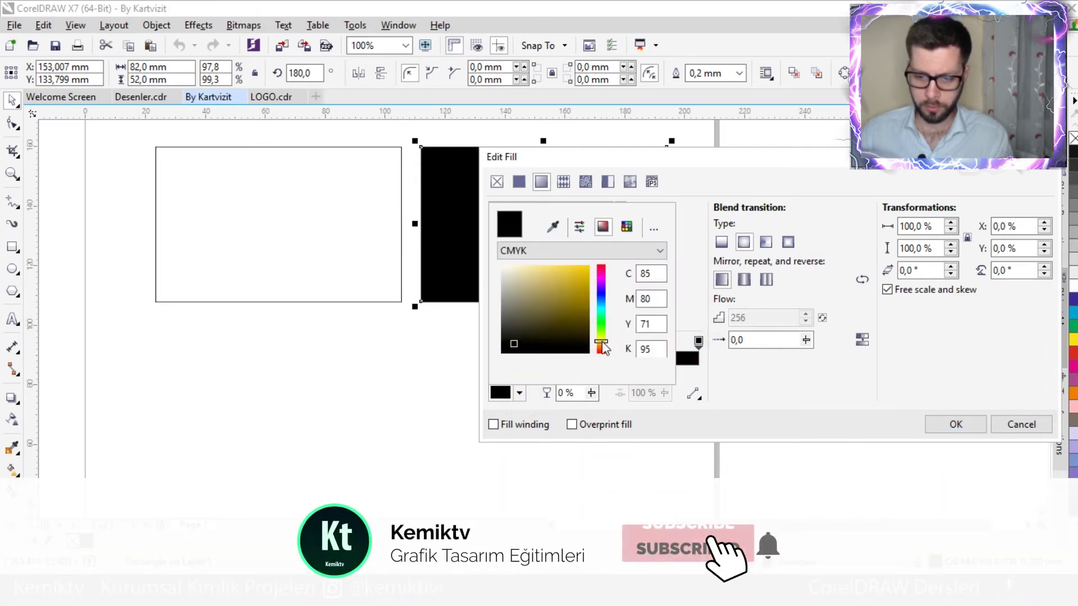
click(626, 226)
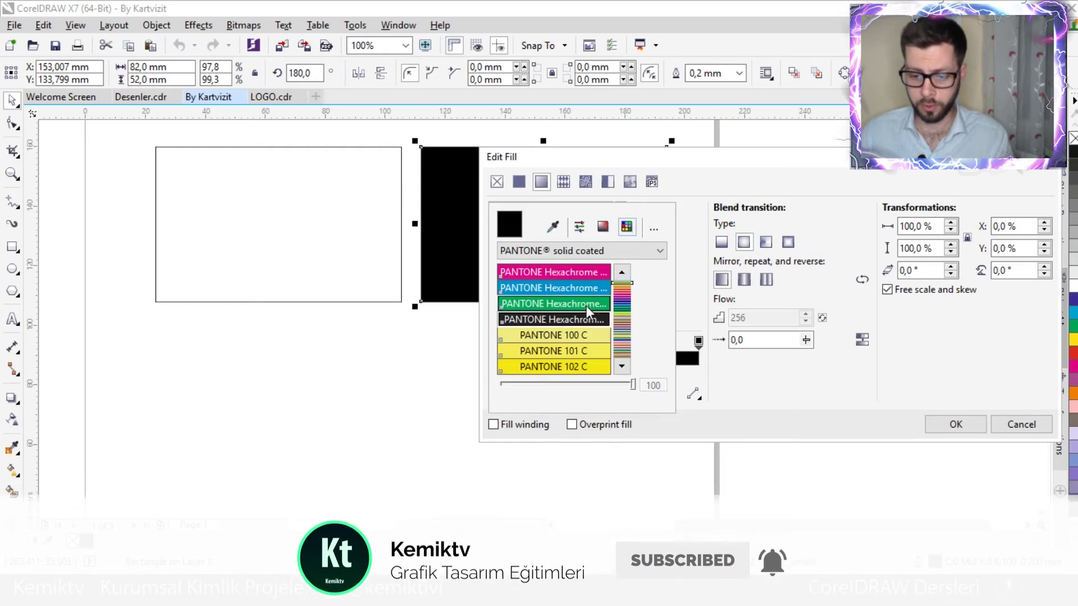
mouse_move(624, 317)
mouse_down()
mouse_move(623, 306)
mouse_move(623, 322)
mouse_up()
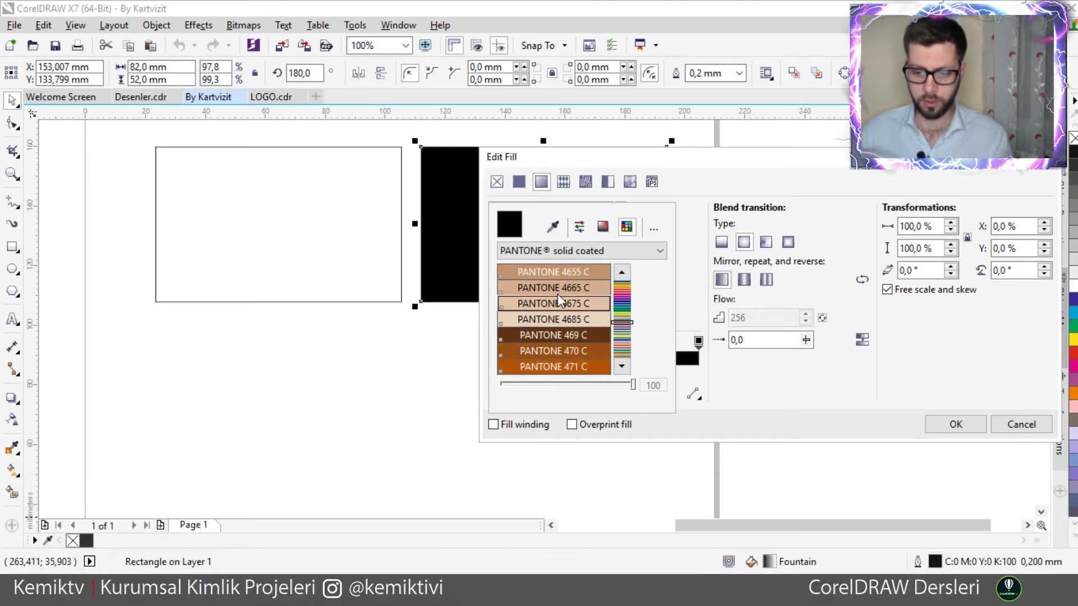
click(622, 273)
click(621, 273)
click(621, 273)
click(621, 273)
click(598, 288)
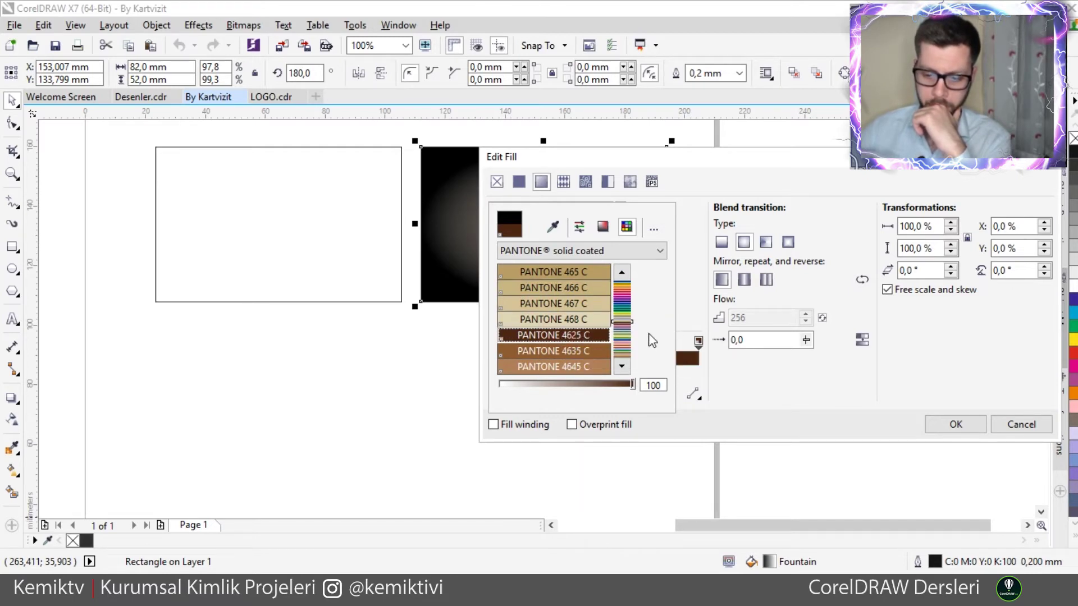
click(689, 325)
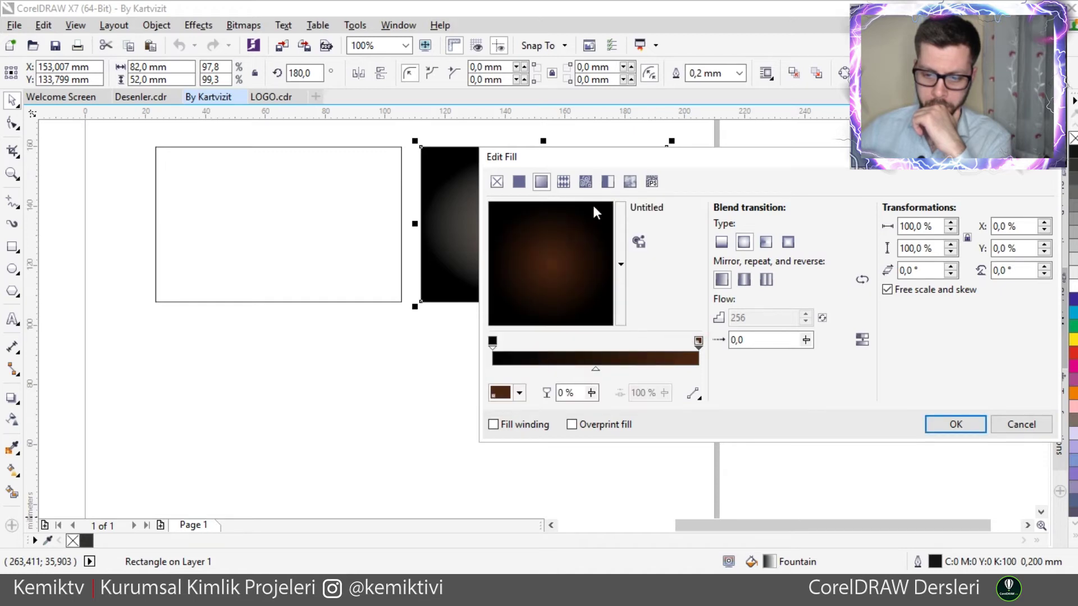
drag(592, 159, 669, 229)
- Try PANTONE 100 C and 102 C on the start stop, then revert to black Hexachrome
click(766, 407)
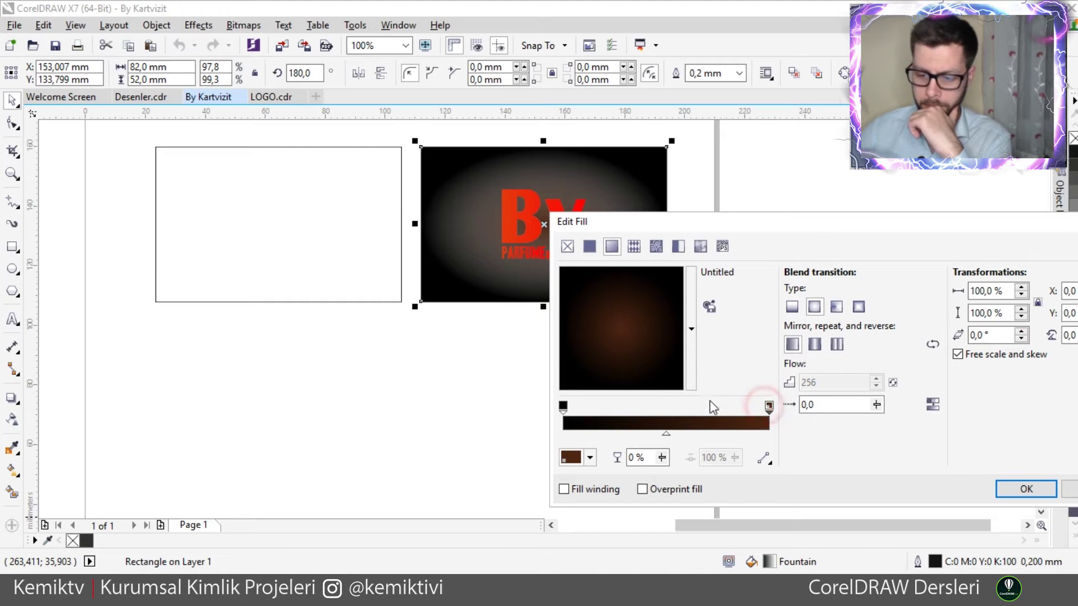
click(562, 405)
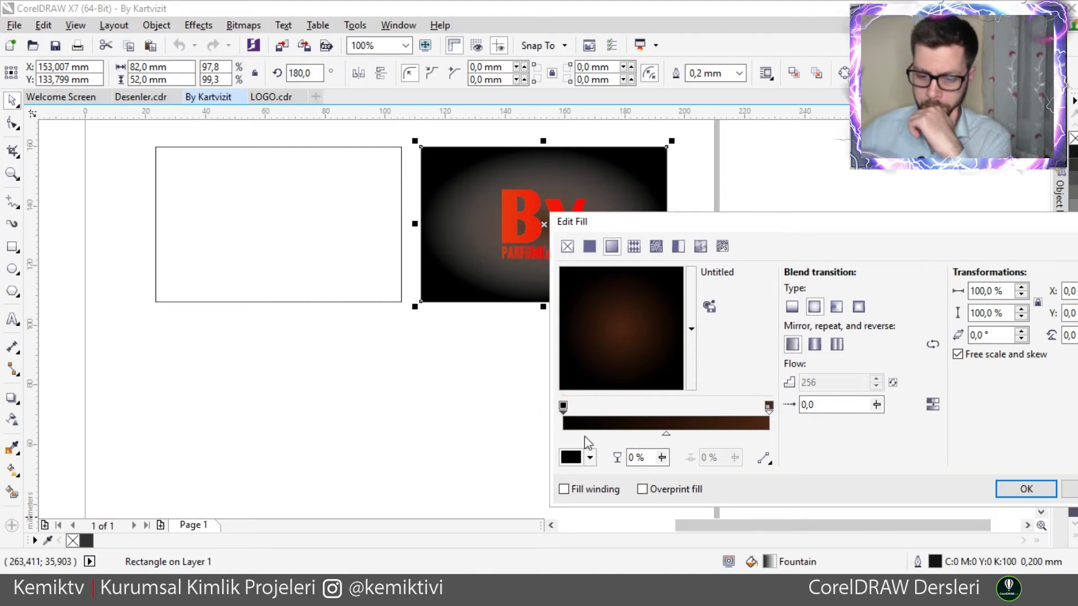
click(590, 458)
click(696, 291)
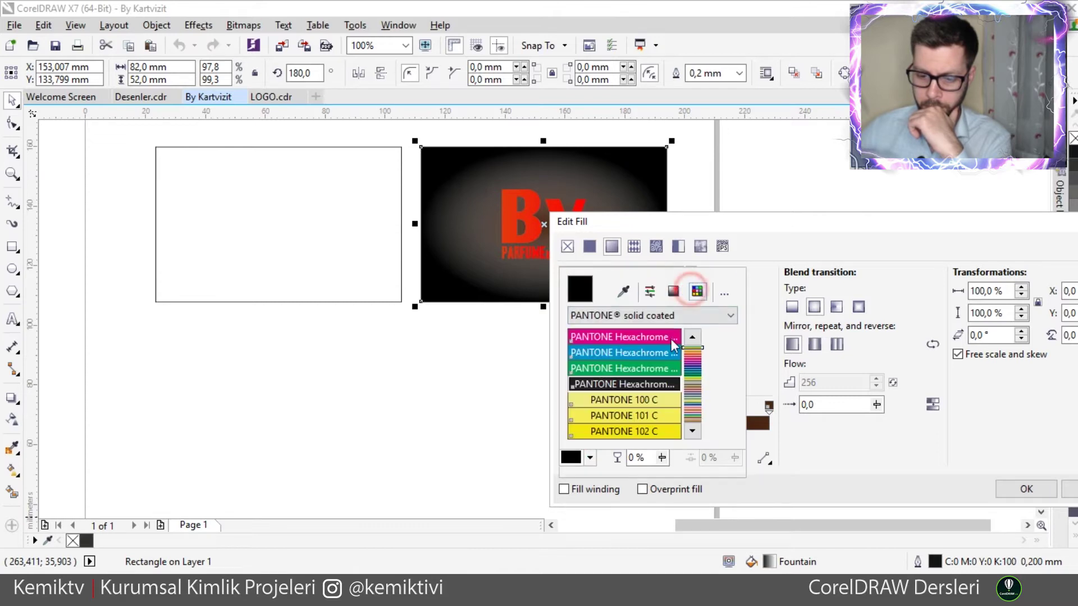
click(648, 385)
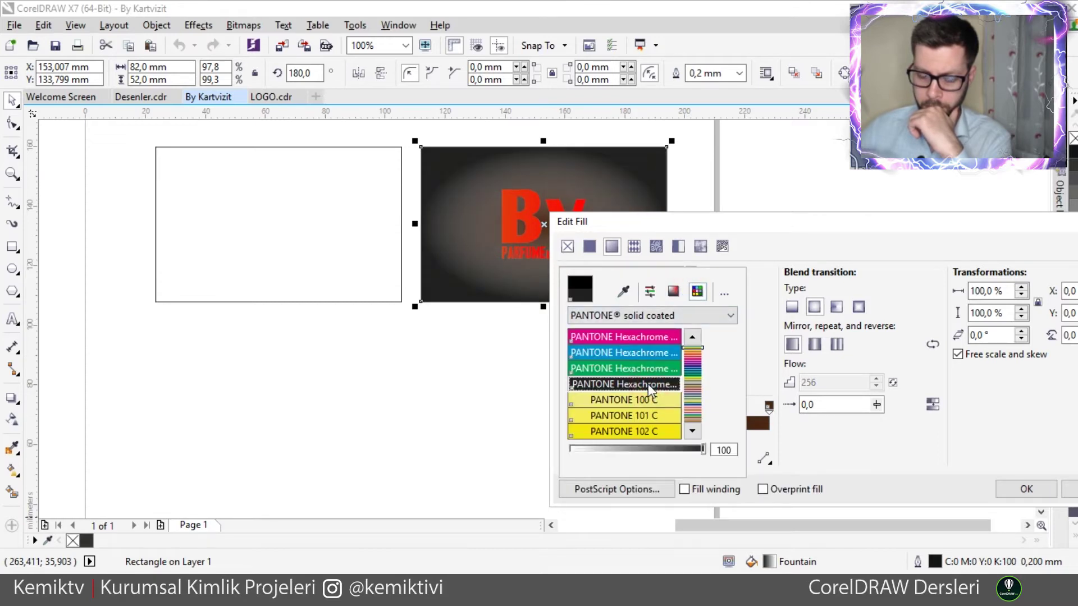
click(651, 400)
click(641, 432)
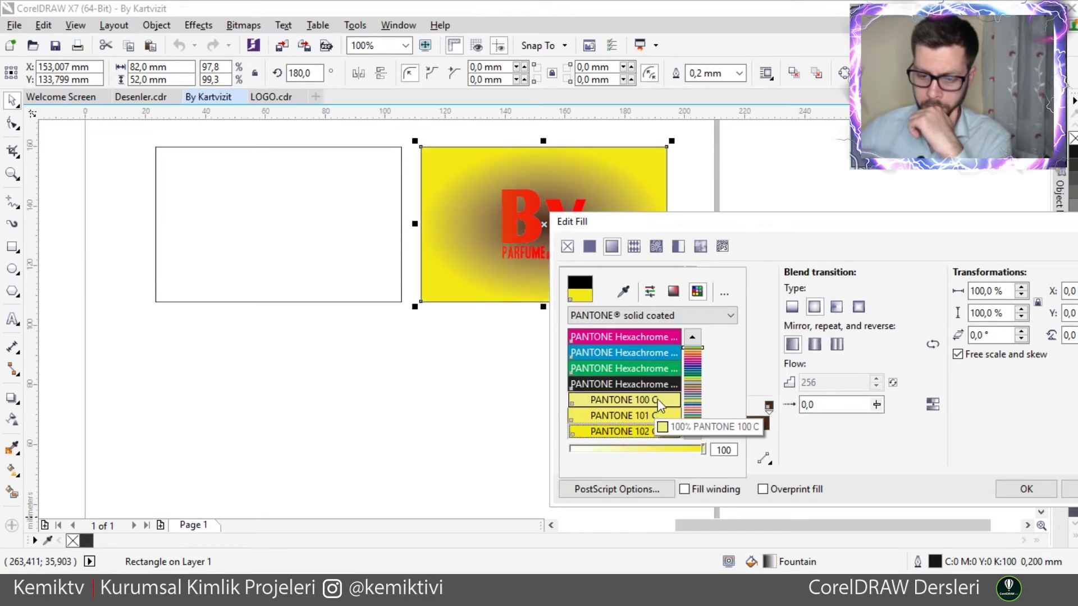
click(672, 386)
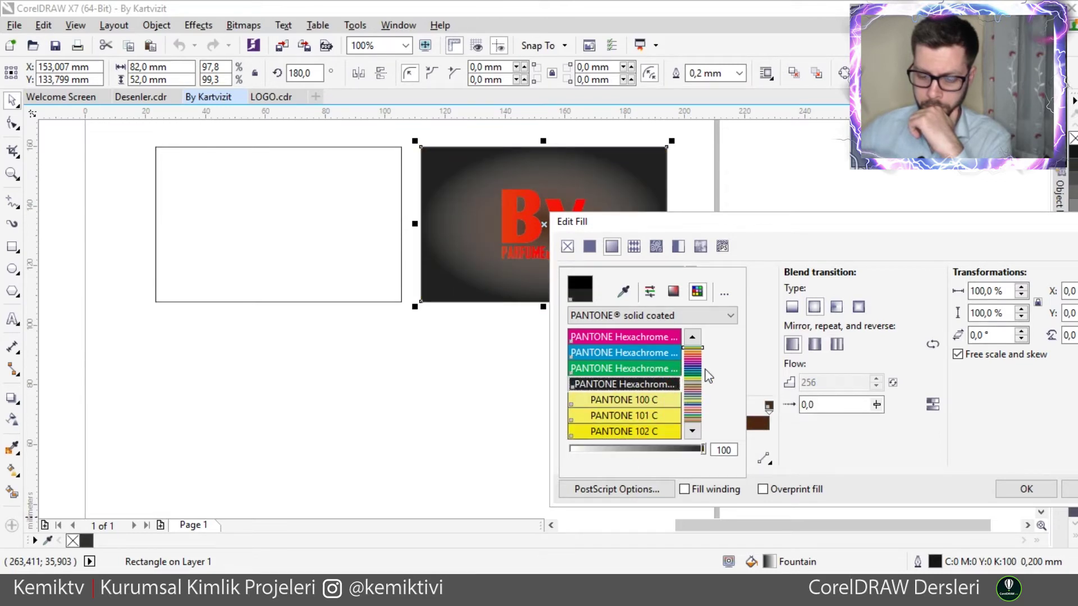
click(596, 253)
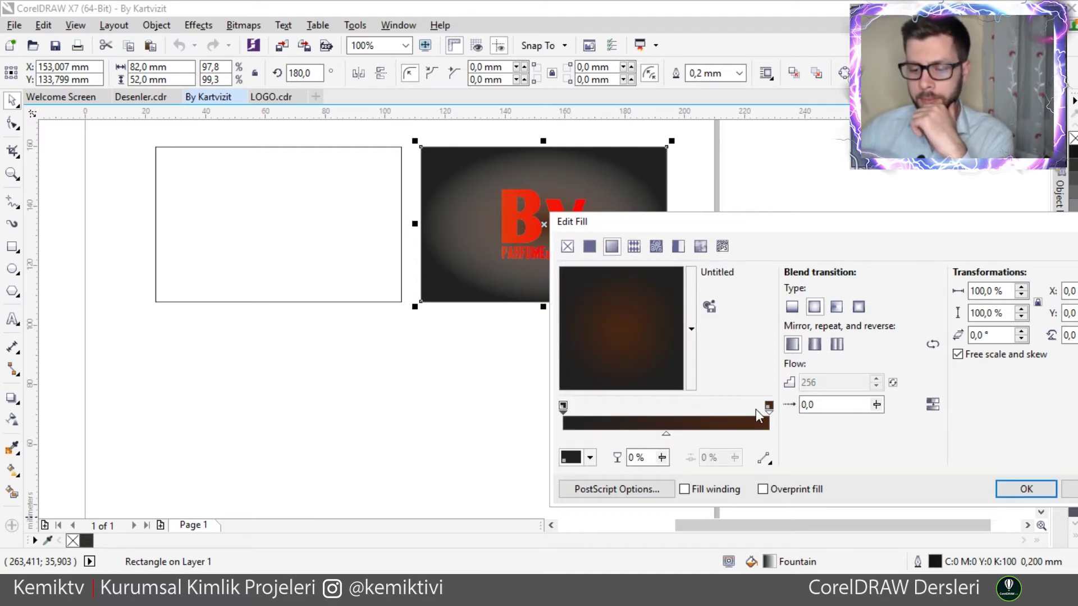
- Set the start stop to CMYK black with K100 and reselect the end stop
click(591, 459)
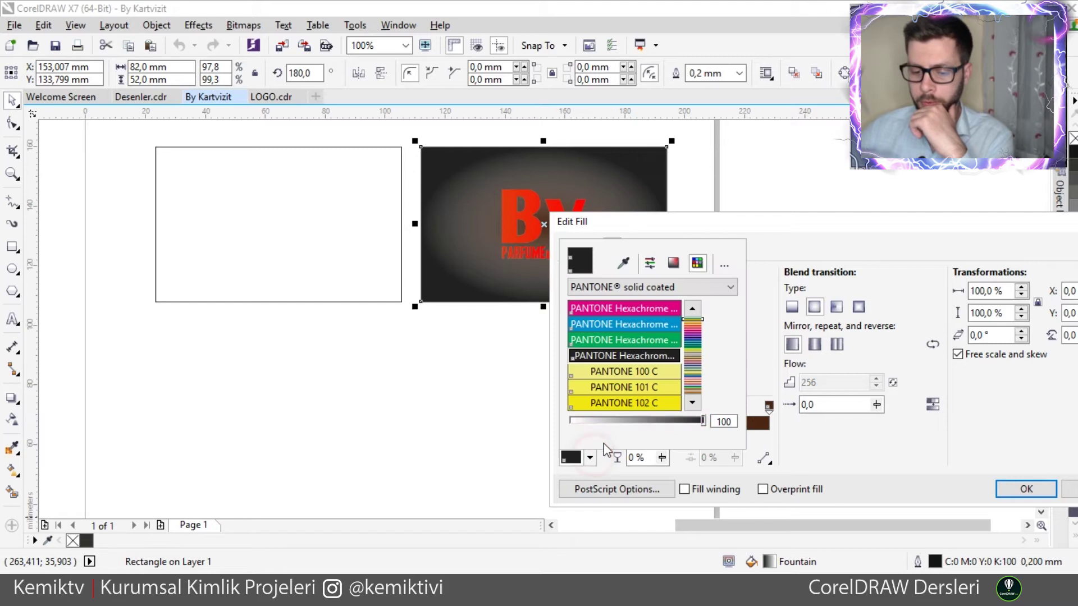
click(650, 262)
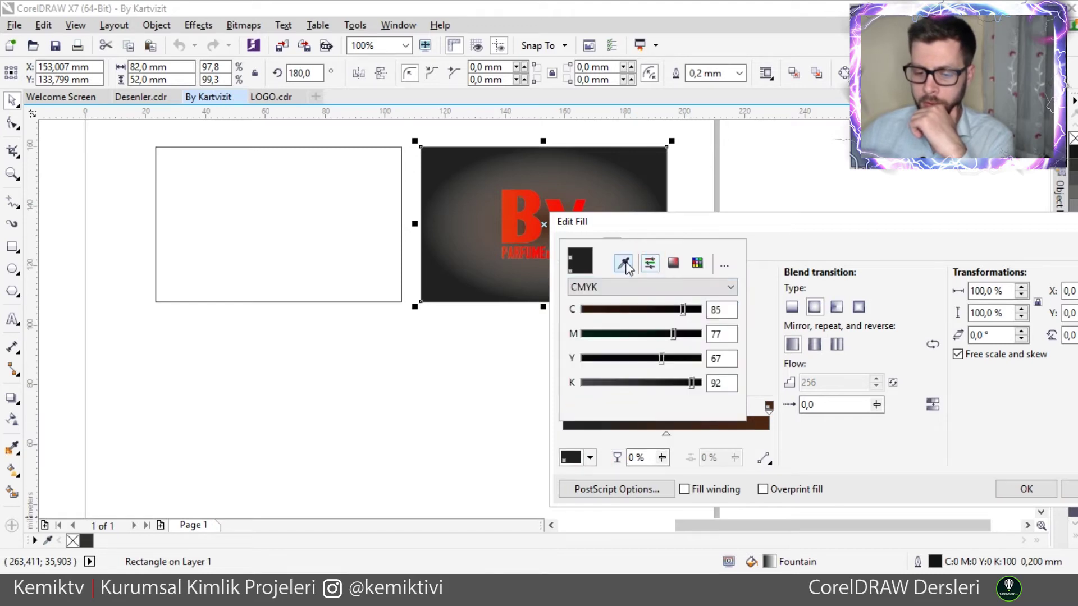
drag(680, 309, 701, 385)
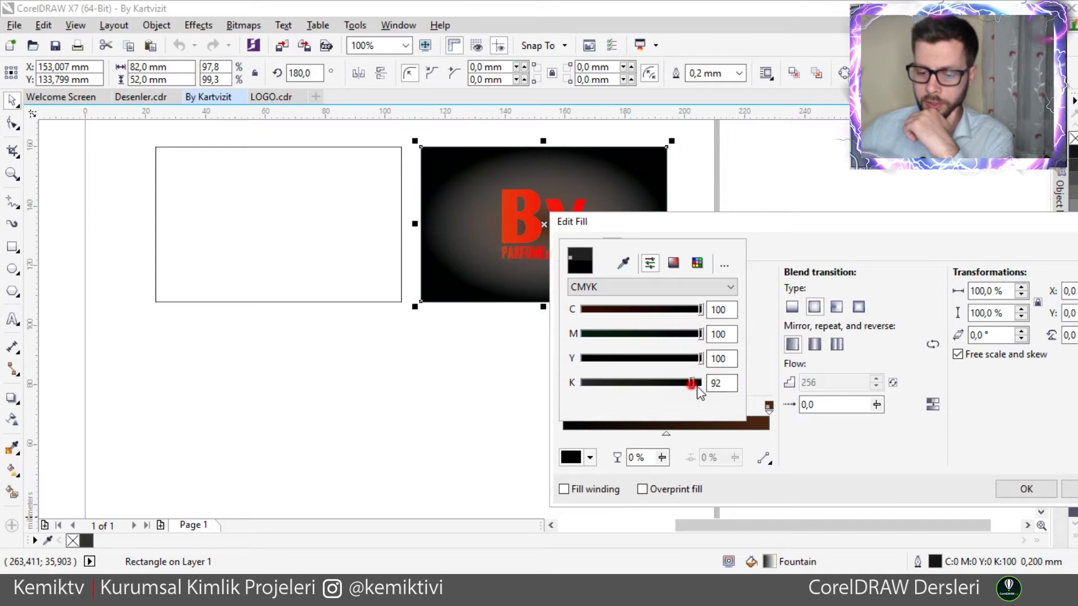
click(754, 357)
click(770, 405)
double_click(767, 406)
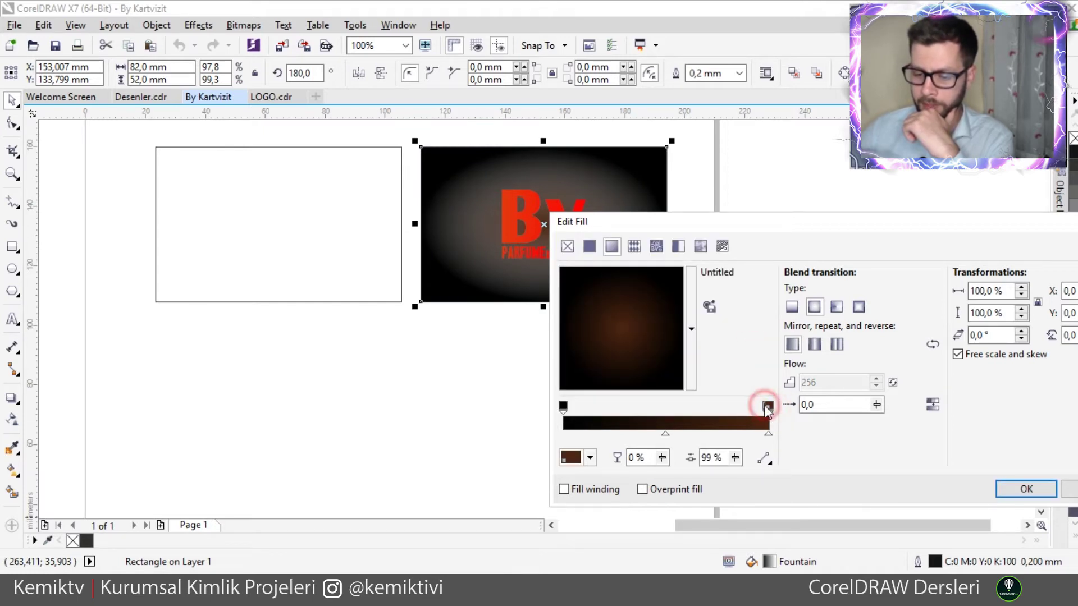
click(768, 405)
click(767, 406)
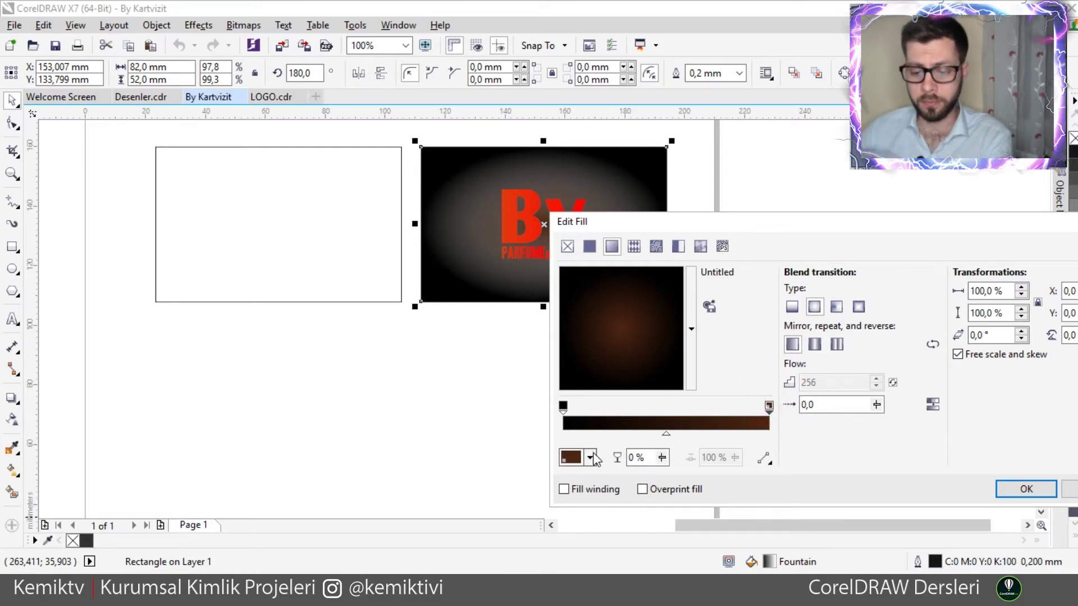
- Experiment with brown and orange CMYK mixes for the end colour stop
click(590, 457)
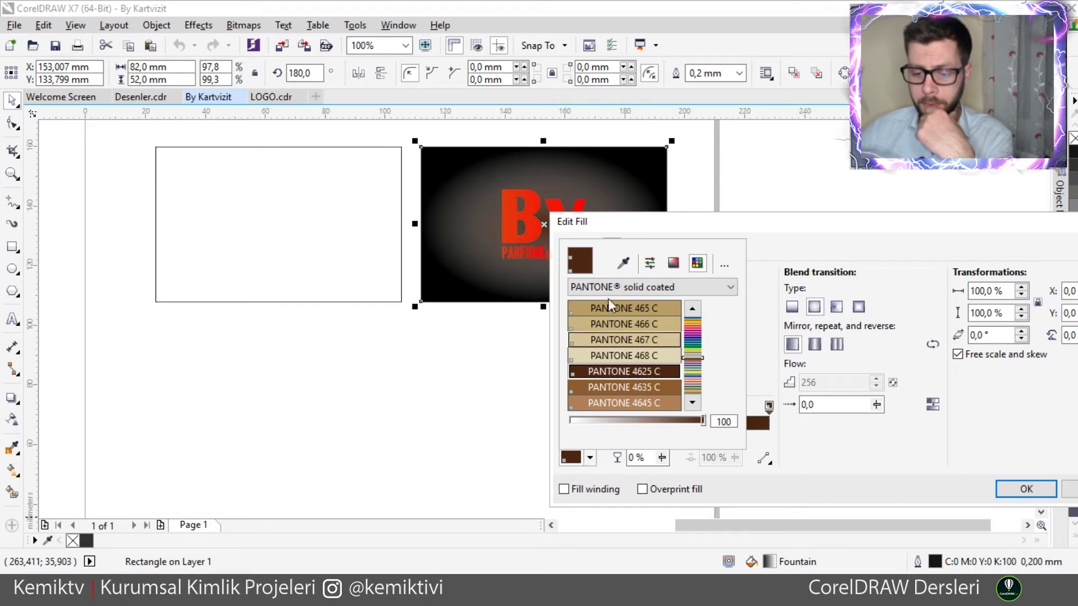
click(651, 263)
drag(661, 310, 549, 361)
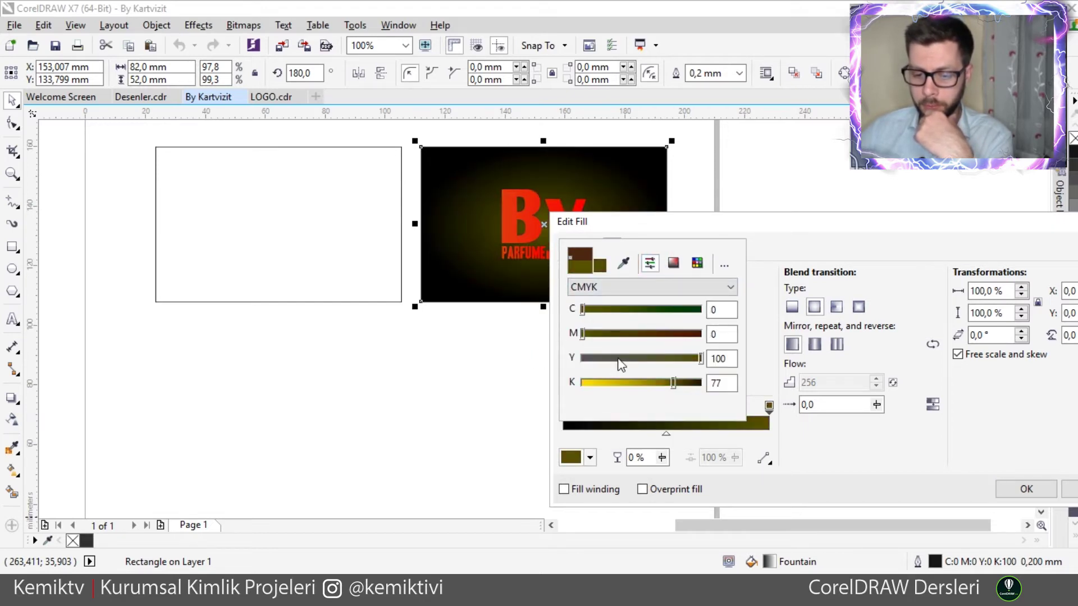
mouse_move(629, 360)
mouse_down()
mouse_move(620, 356)
mouse_move(618, 378)
mouse_up()
click(666, 334)
click(670, 359)
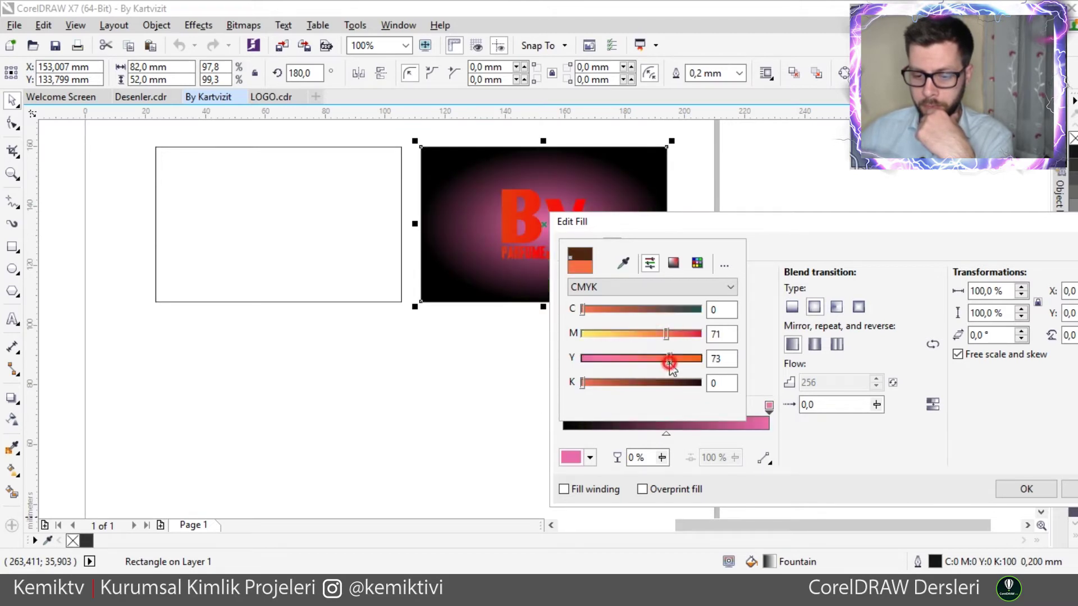
click(678, 335)
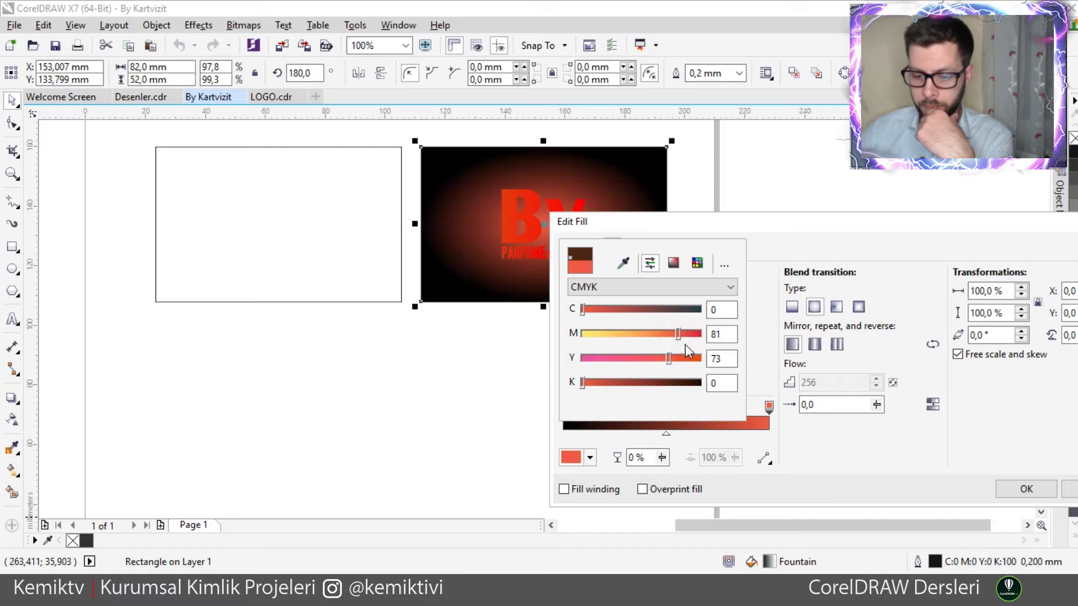
click(670, 309)
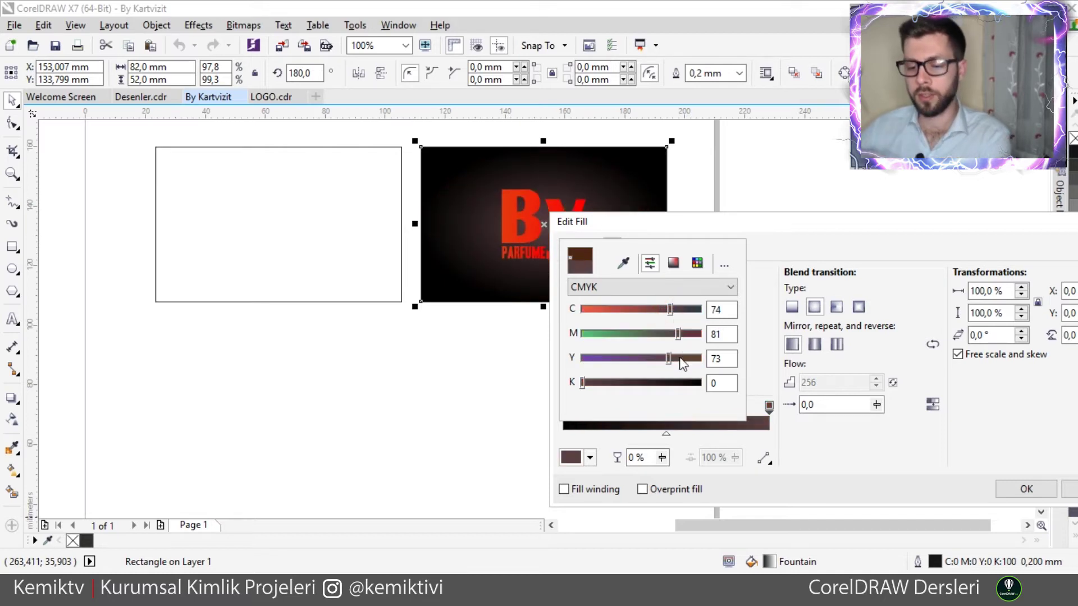
click(650, 334)
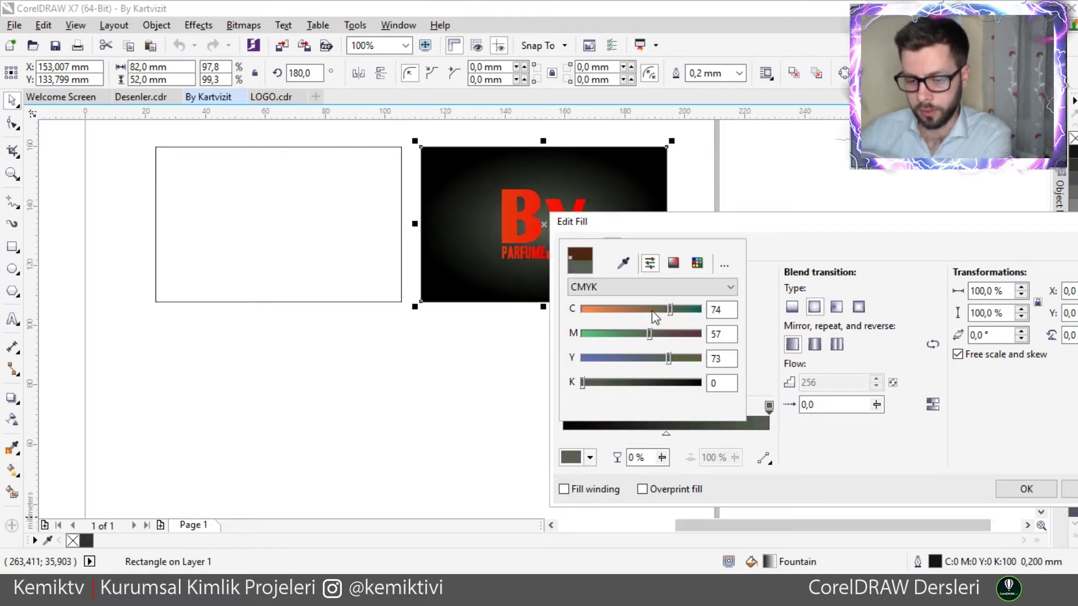
drag(653, 309, 641, 310)
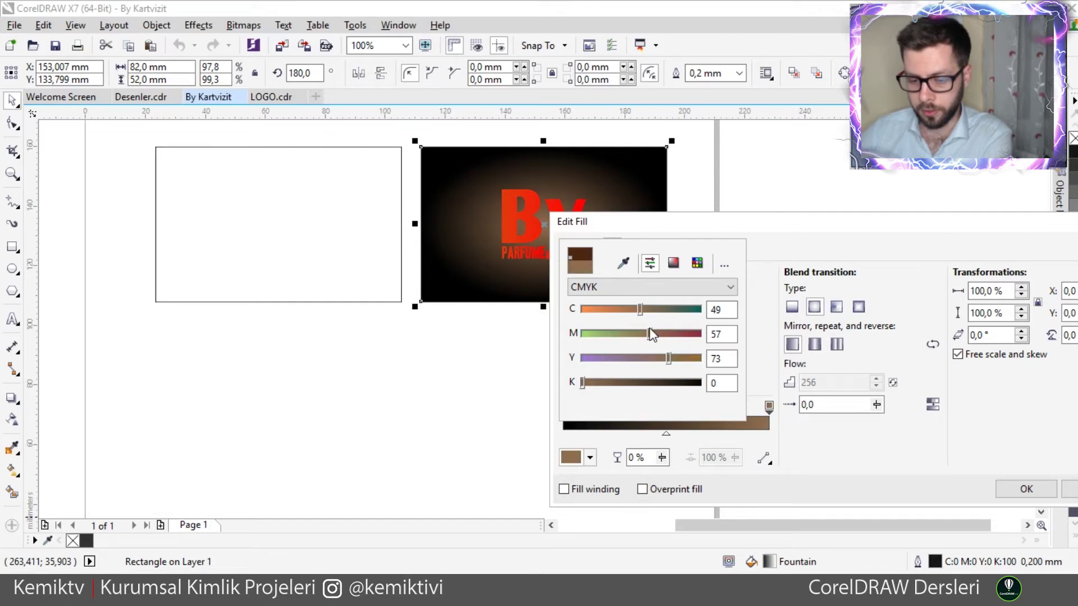
click(611, 313)
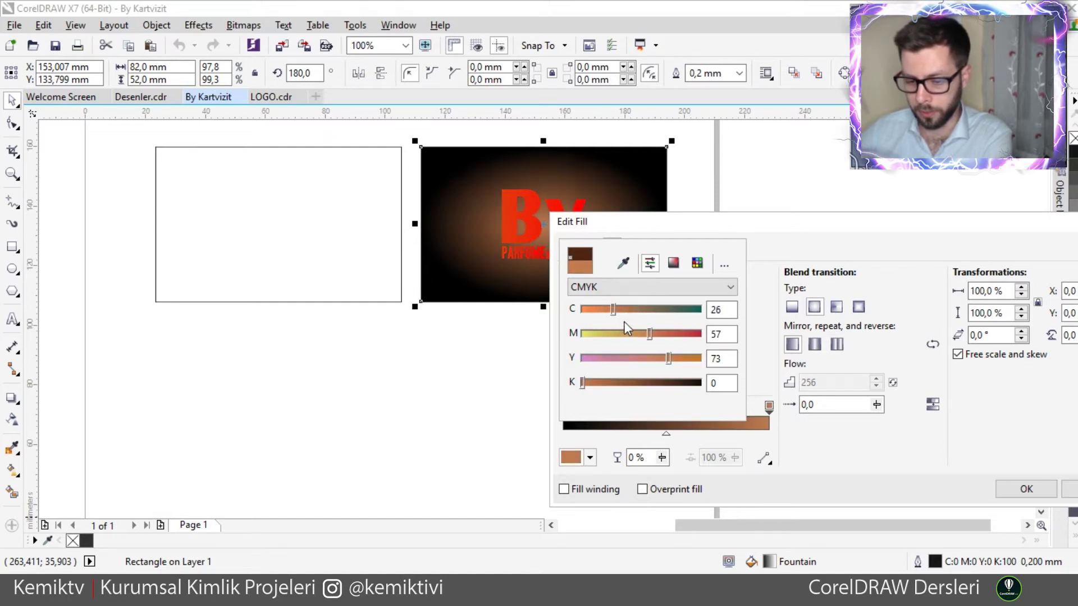
click(581, 311)
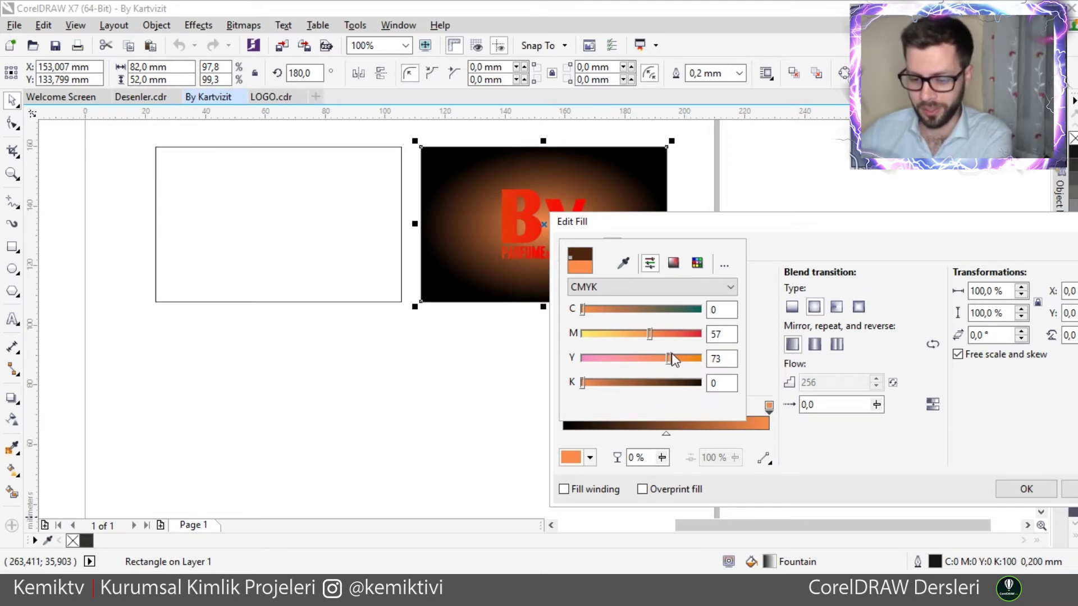
- Set the end colour to dark grey C0 M0 Y0 K90
drag(665, 359, 699, 362)
drag(626, 384, 699, 376)
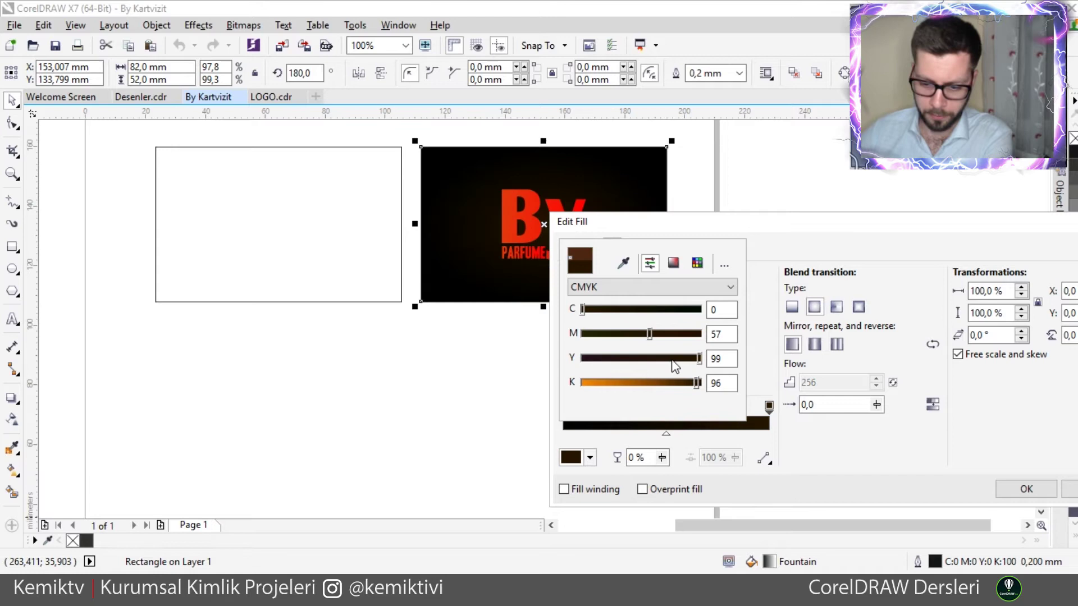
click(671, 340)
drag(628, 331, 578, 386)
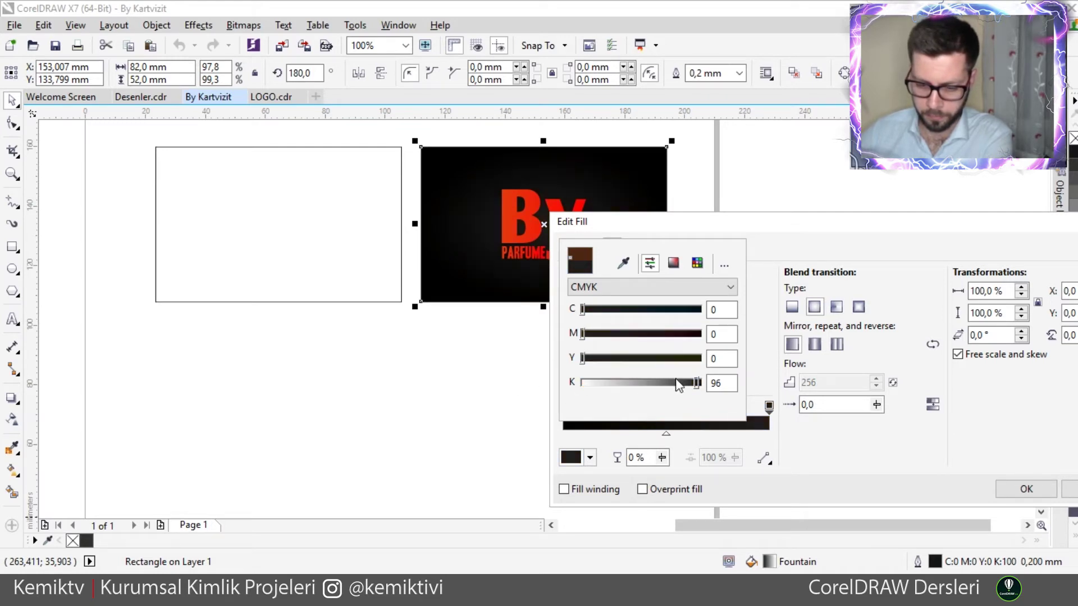
drag(684, 387, 692, 386)
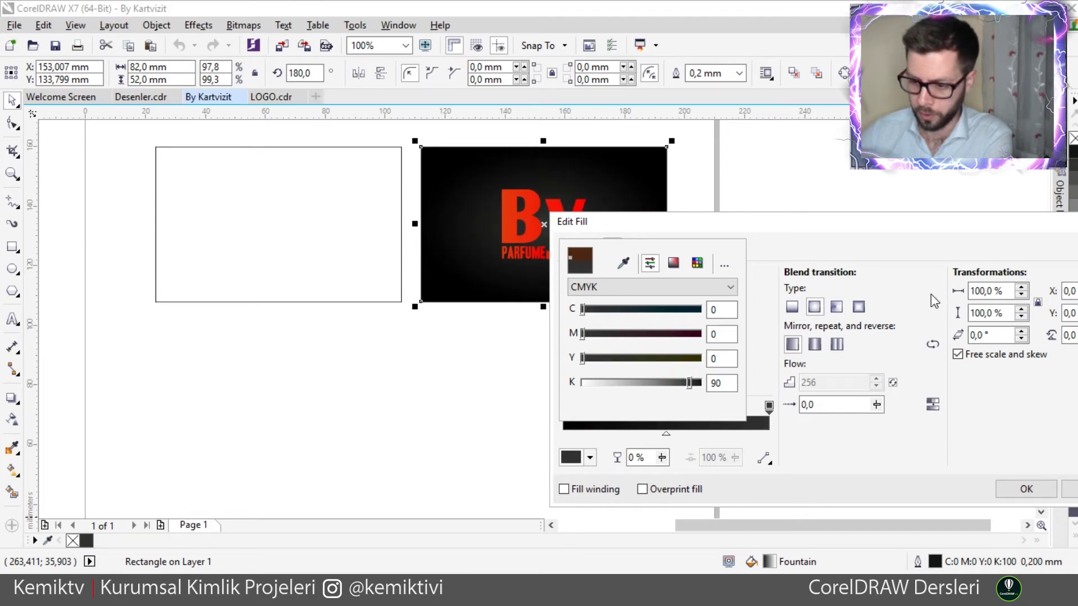
click(1023, 296)
- Scale the radial fill to 168% width and height and apply it with OK
drag(1020, 290, 1021, 275)
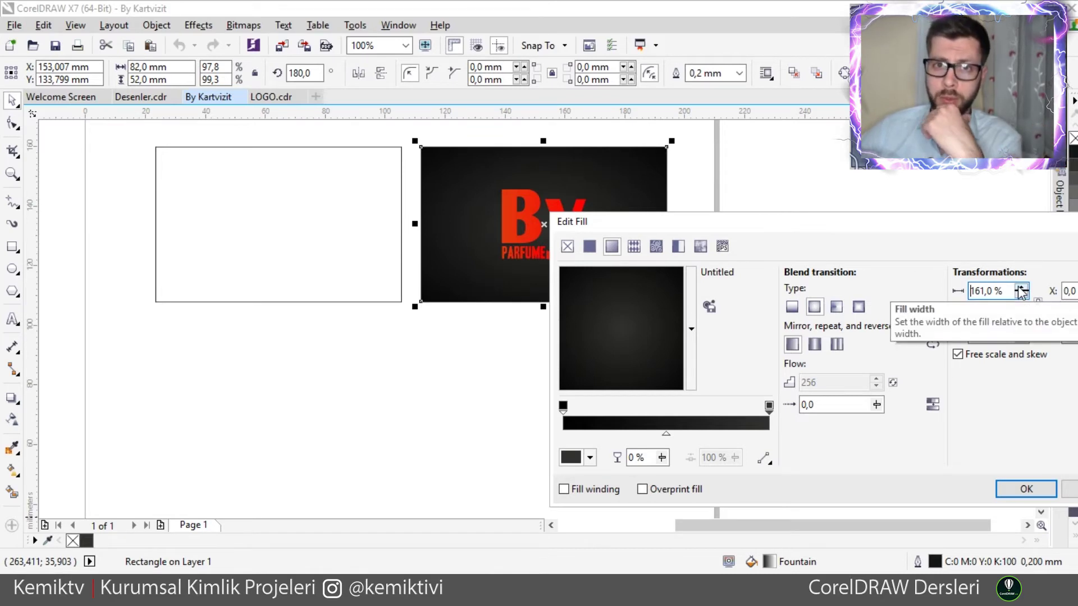
drag(1018, 291, 1020, 288)
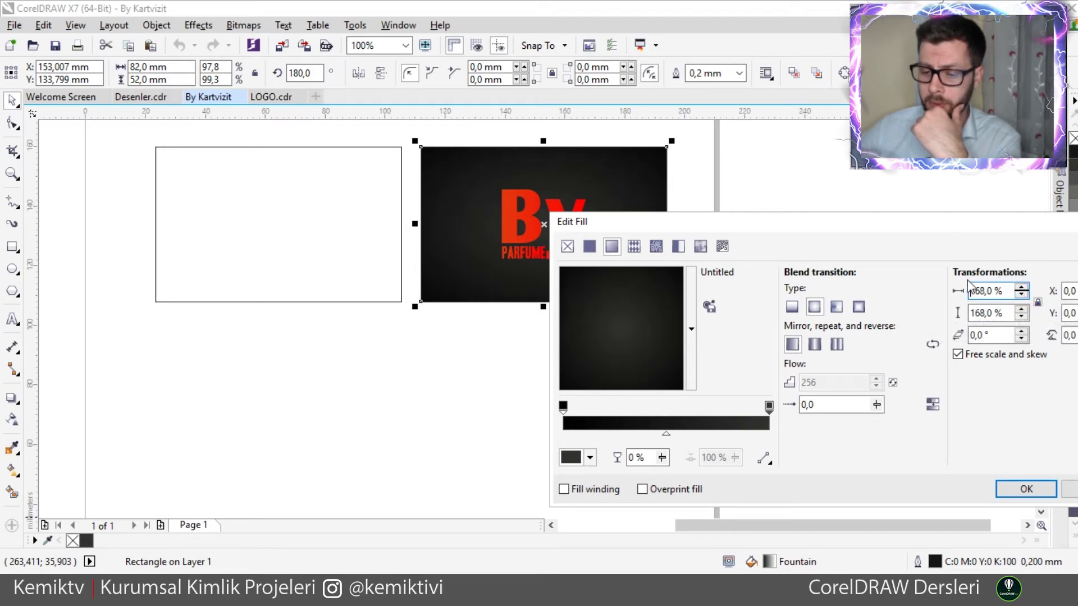
click(1025, 487)
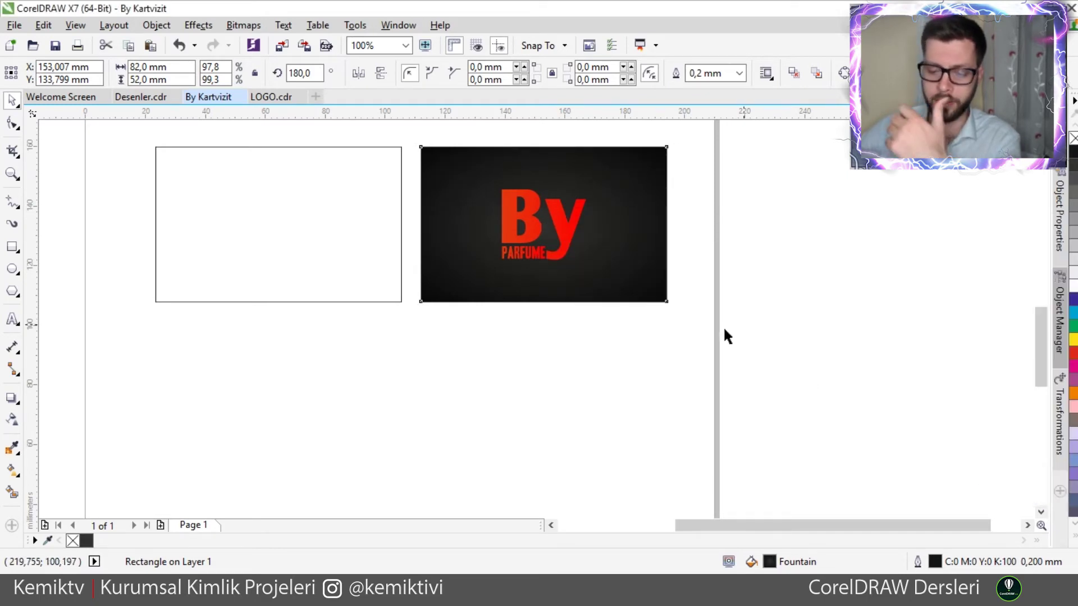
- Delete the white back-side rectangle
click(629, 356)
click(455, 285)
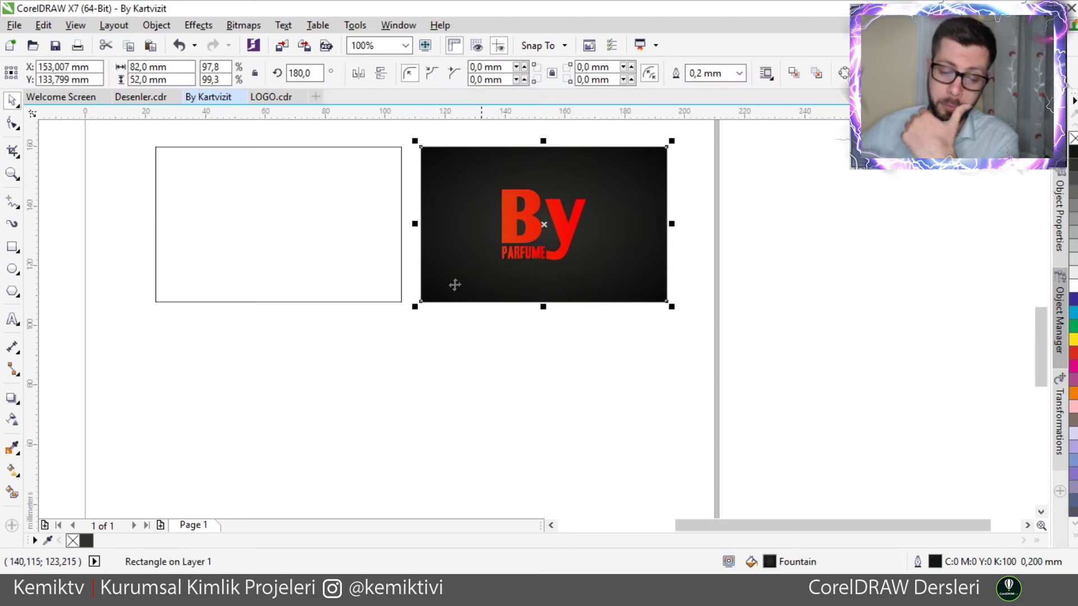
click(343, 286)
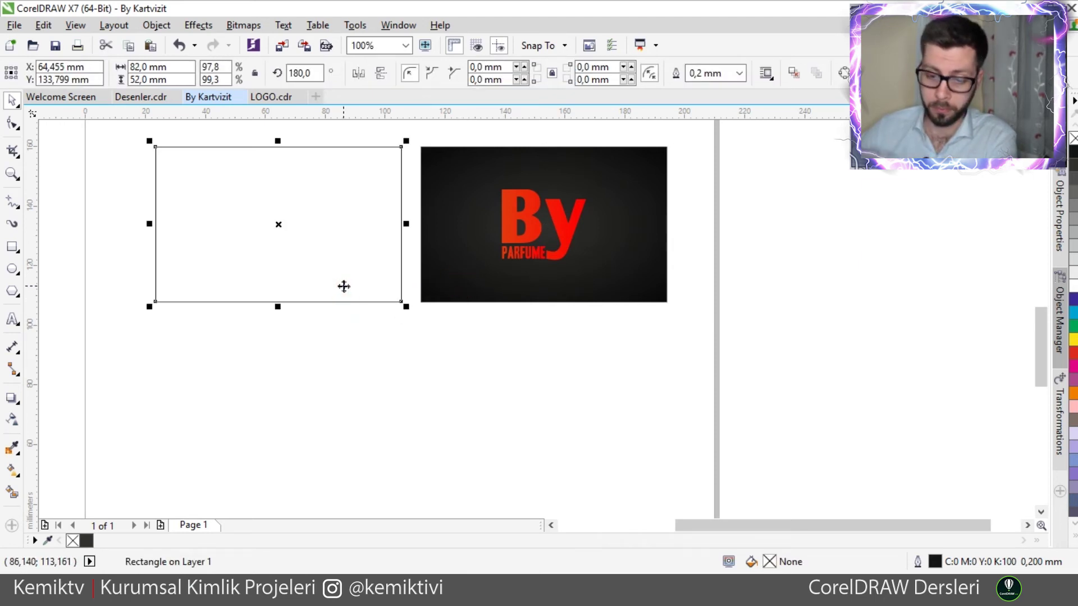
key(Delete)
- Drop a copy of the dark gradient card to the left of the front card
click(446, 283)
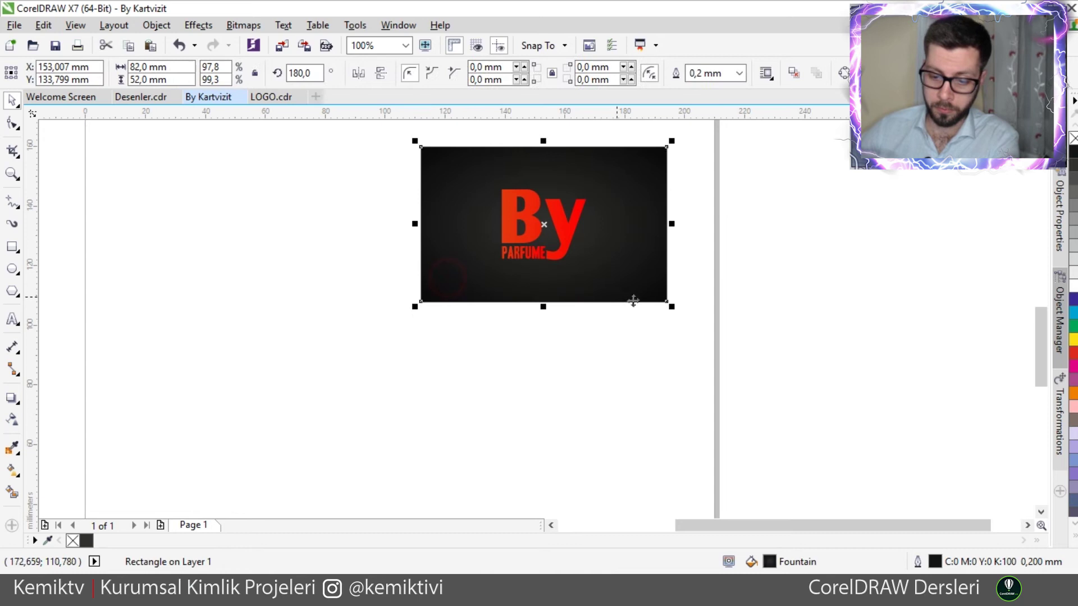
drag(668, 302, 407, 310)
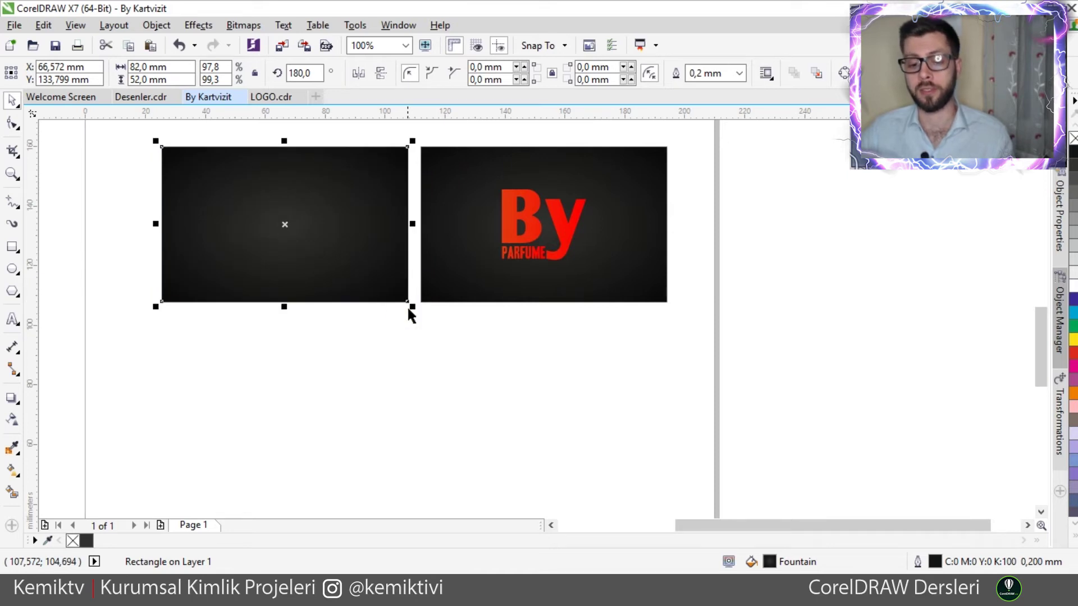
click(511, 241)
click(542, 348)
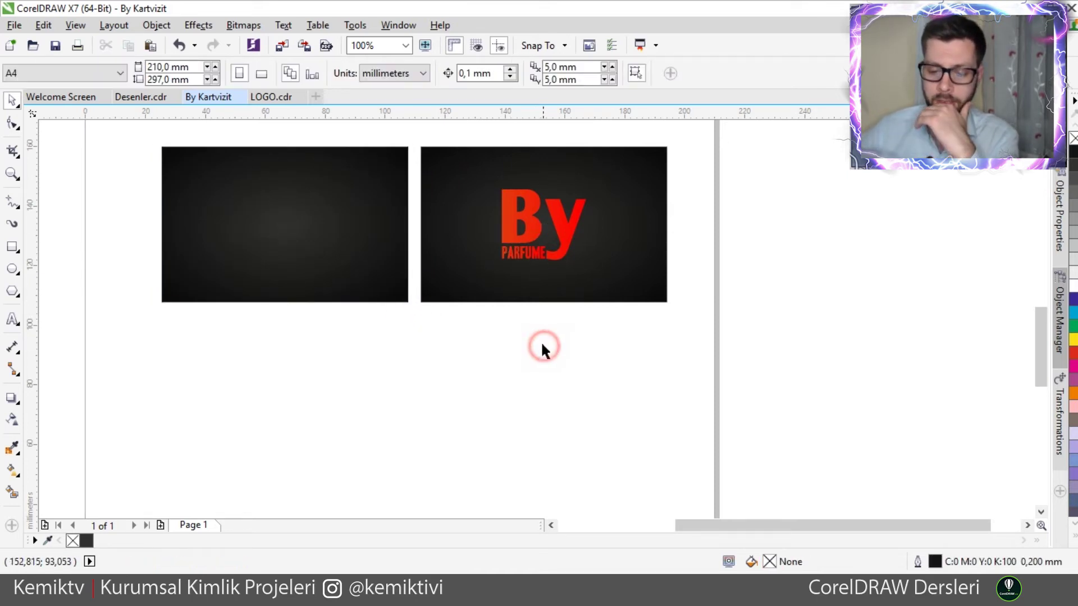
- In Desenler.cdr, gather the spiral and corner patterns together and select both
click(152, 103)
drag(667, 285, 497, 250)
drag(724, 246, 454, 278)
drag(268, 198, 567, 368)
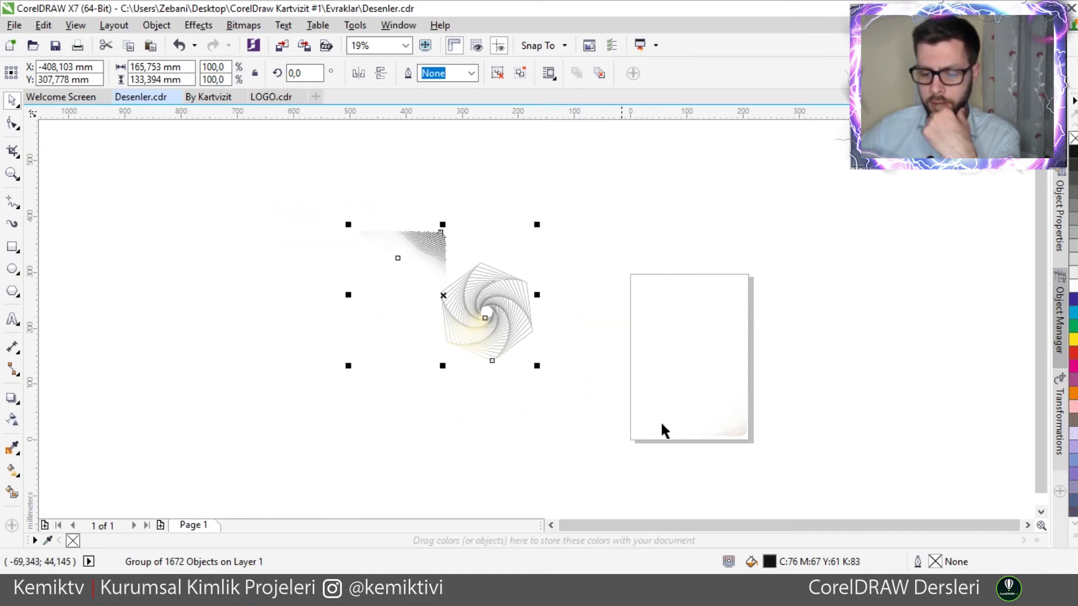
click(738, 421)
drag(311, 193, 577, 416)
drag(450, 263, 291, 160)
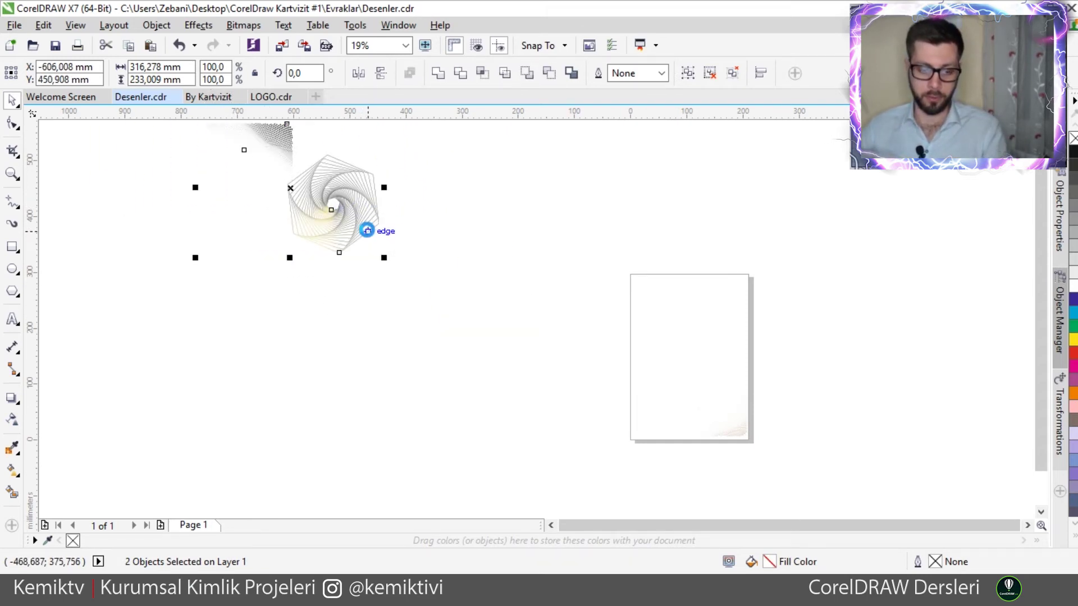
- Paste the two copied patterns into the By Kartvizit card file
click(197, 96)
click(419, 353)
key(ctrl+a)
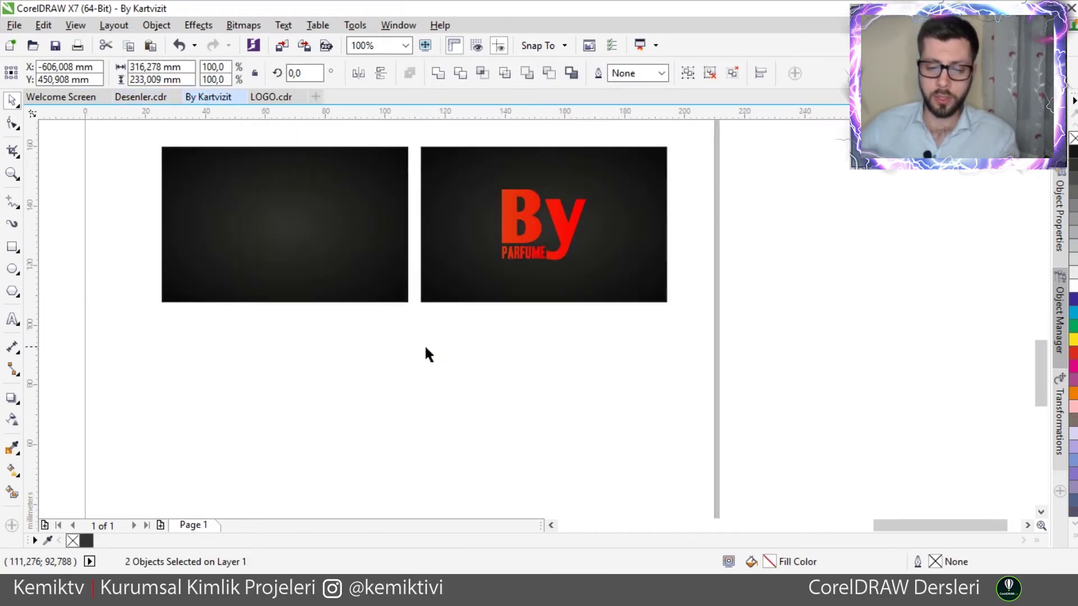
click(570, 343)
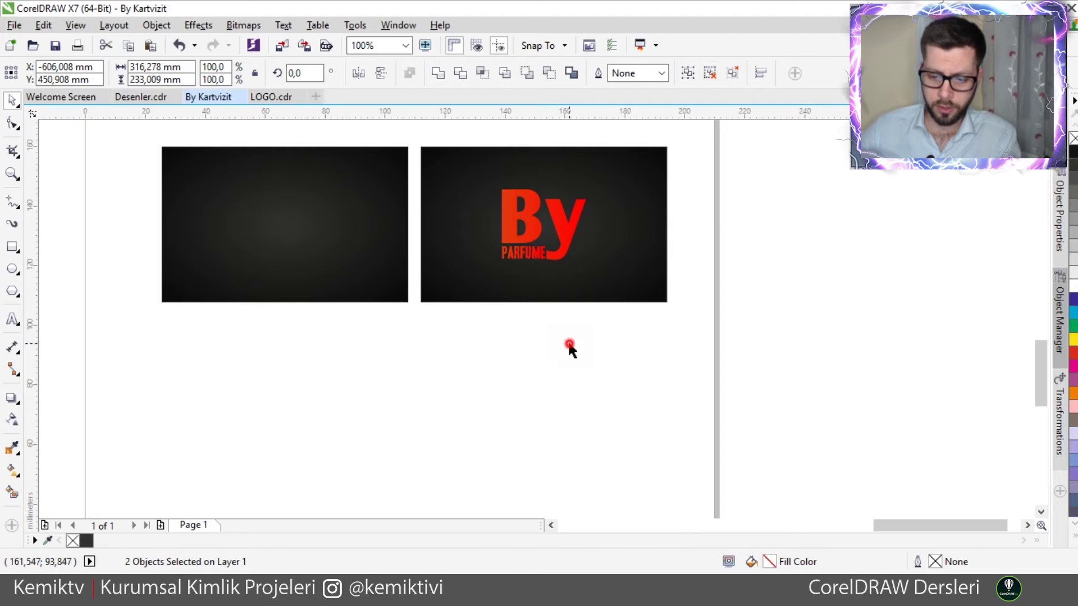
click(452, 281)
- Move the pasted spiral to the upper right and the dot pattern to the lower left
scroll(461, 278, down, 5)
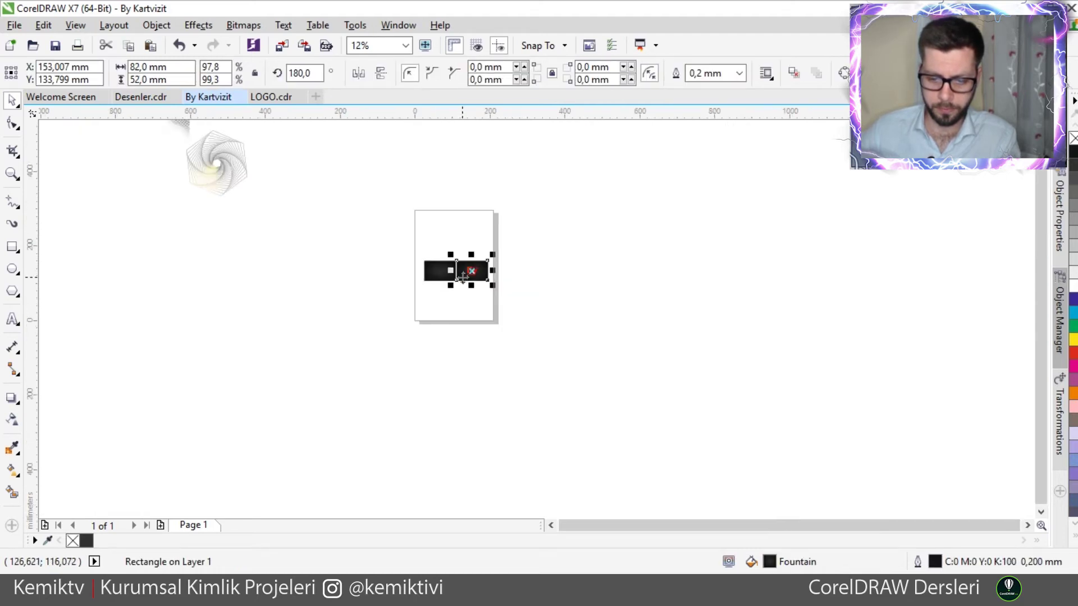
scroll(462, 278, up, 4)
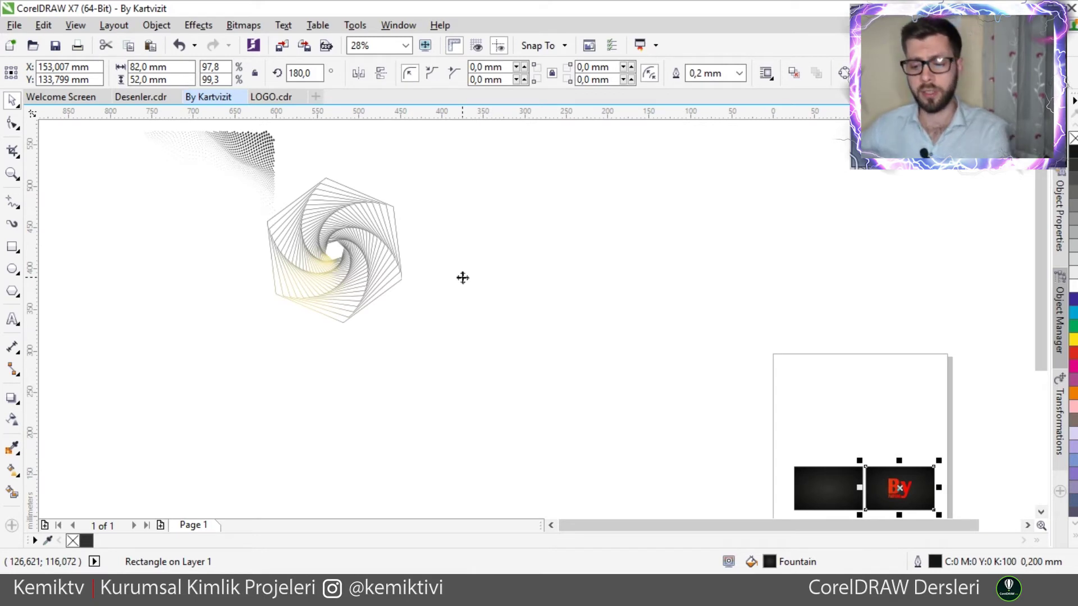
scroll(415, 247, down, 4)
click(395, 247)
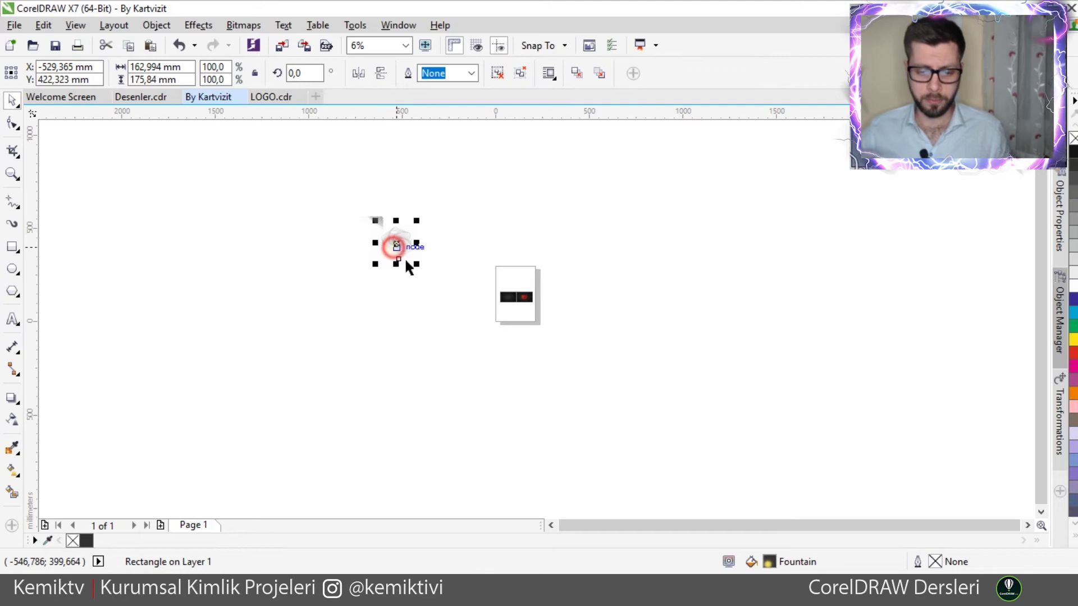
drag(402, 246, 1016, 216)
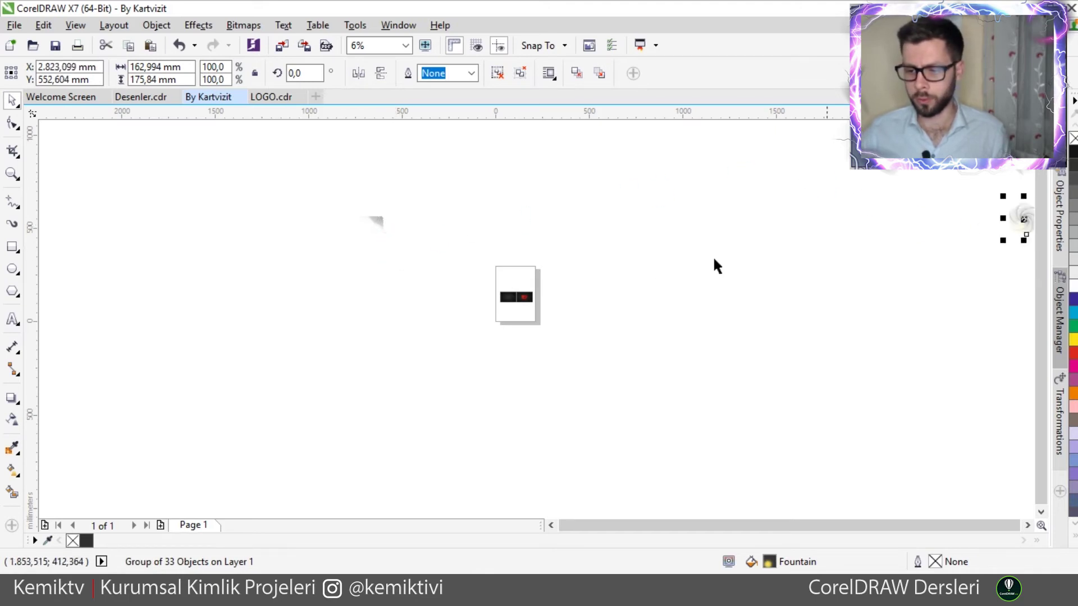
click(380, 223)
drag(378, 222, 63, 468)
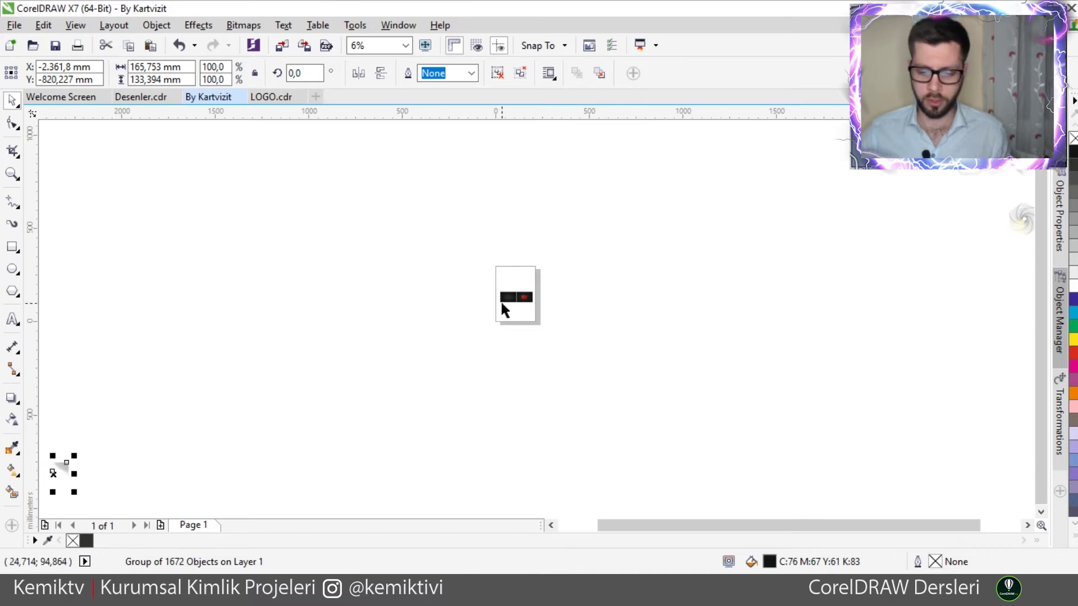
- Drag the dot group and spiral group onto the page, centring the spiral with P
scroll(548, 293, up, 5)
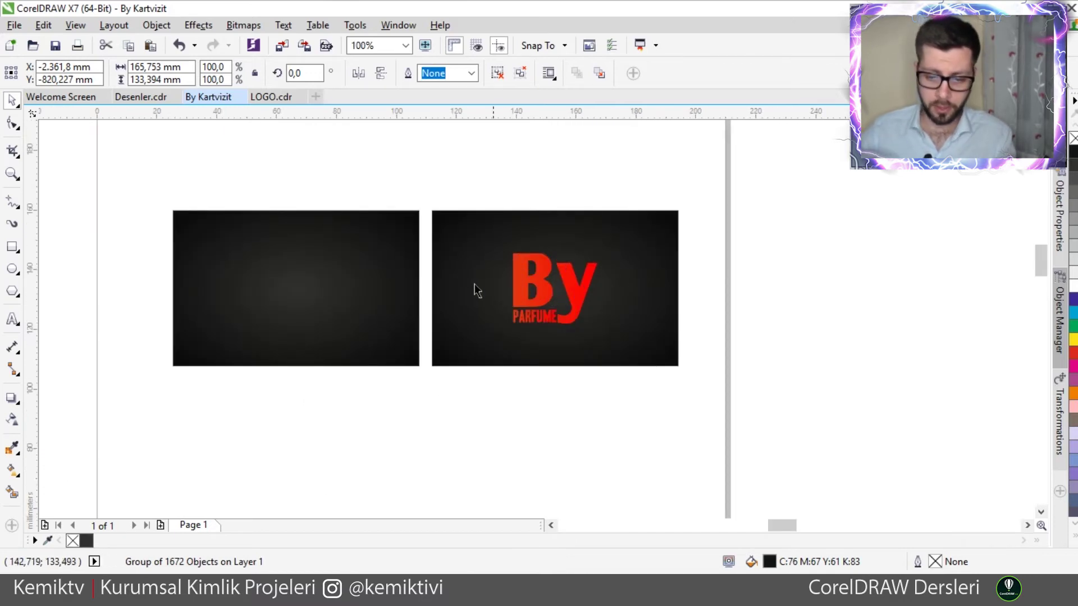
scroll(471, 286, up, 1)
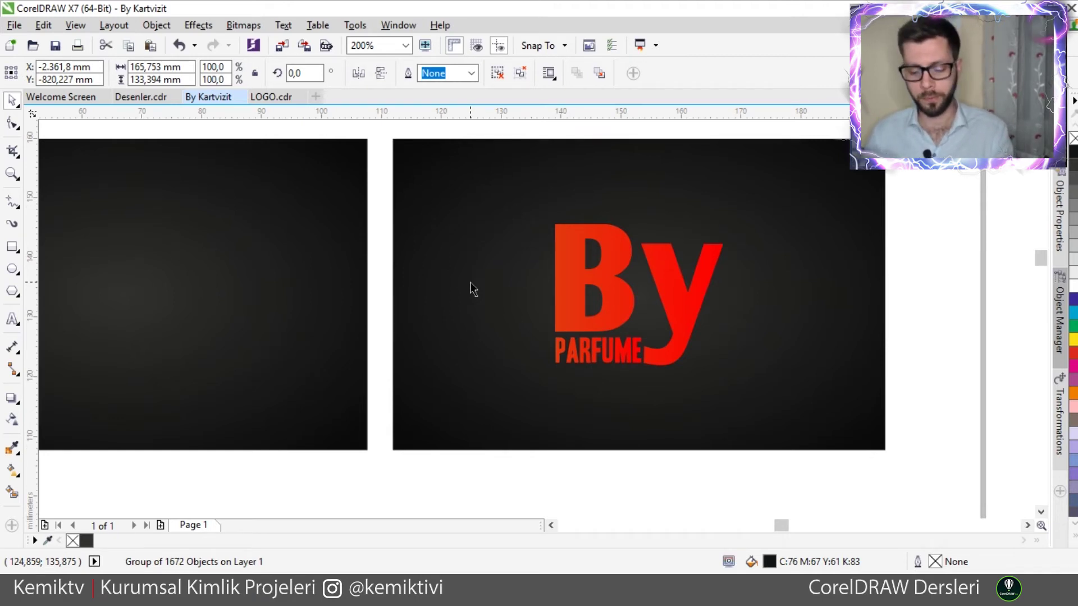
key(F4)
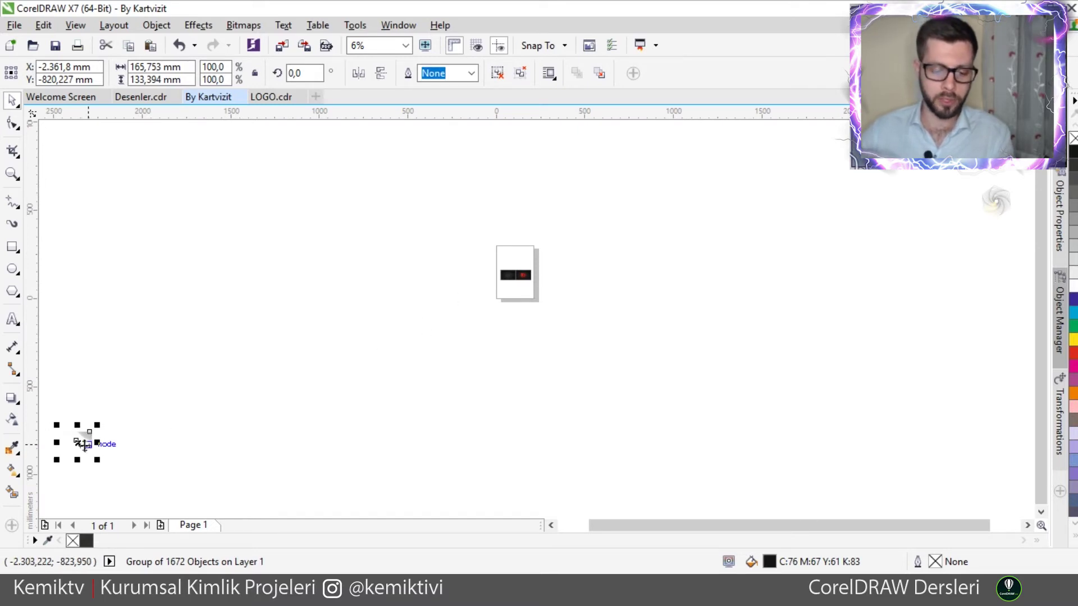
drag(82, 446, 515, 296)
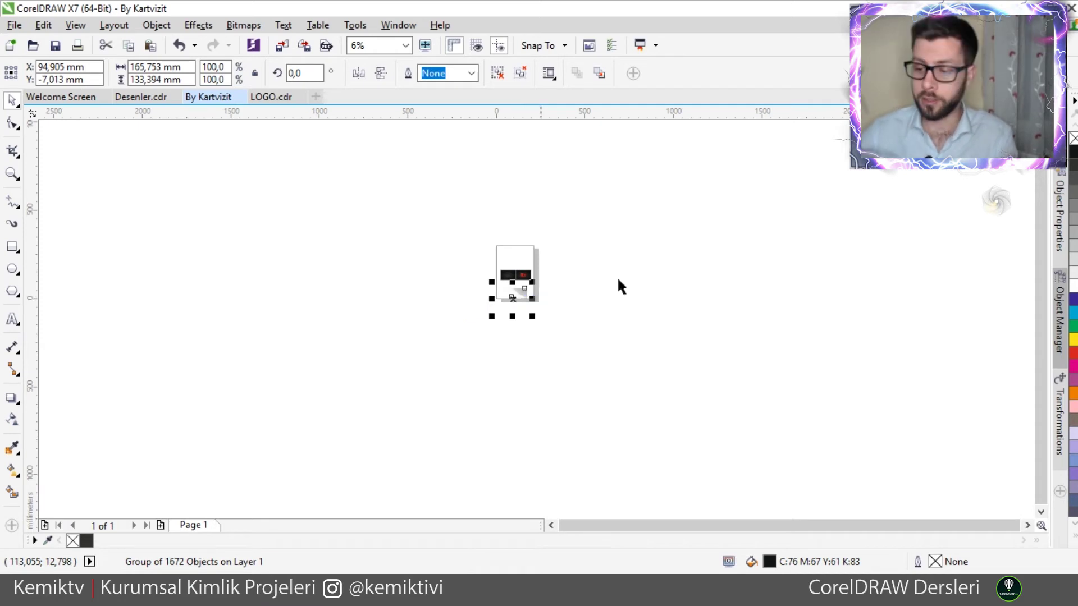
drag(990, 202, 597, 244)
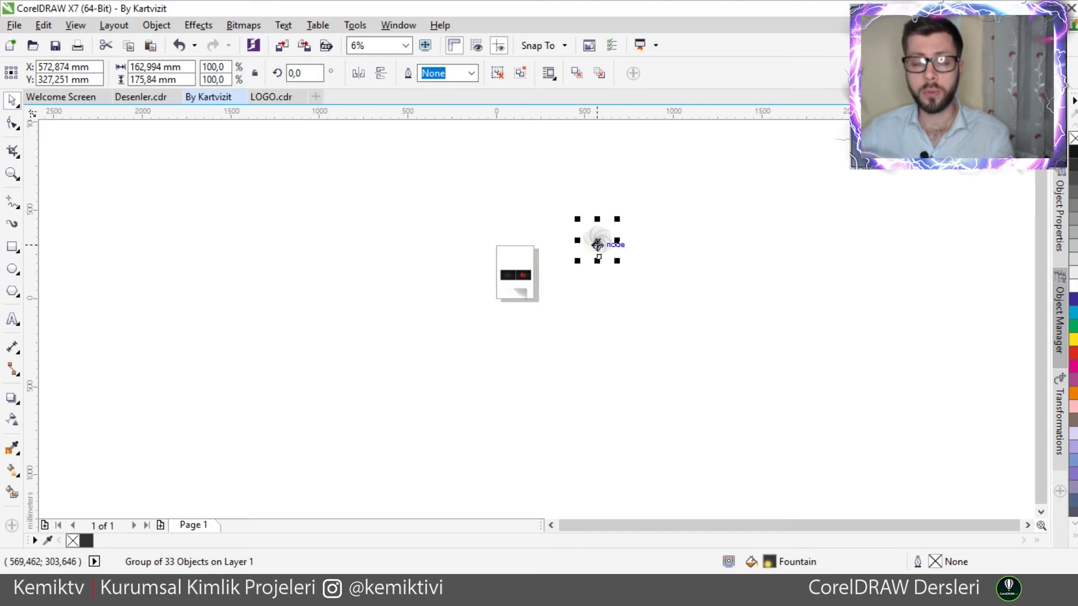
key(p)
scroll(521, 279, up, 4)
scroll(520, 279, up, 2)
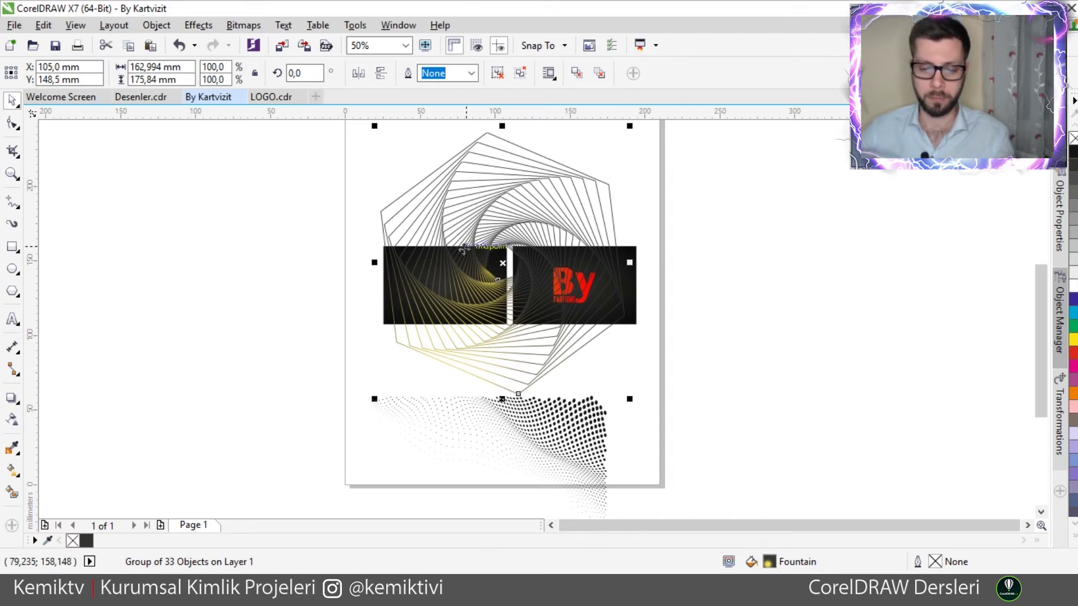
- Move the spiral off the page to the right and select the dot-pattern group
scroll(466, 245, down, 2)
drag(469, 245, 657, 210)
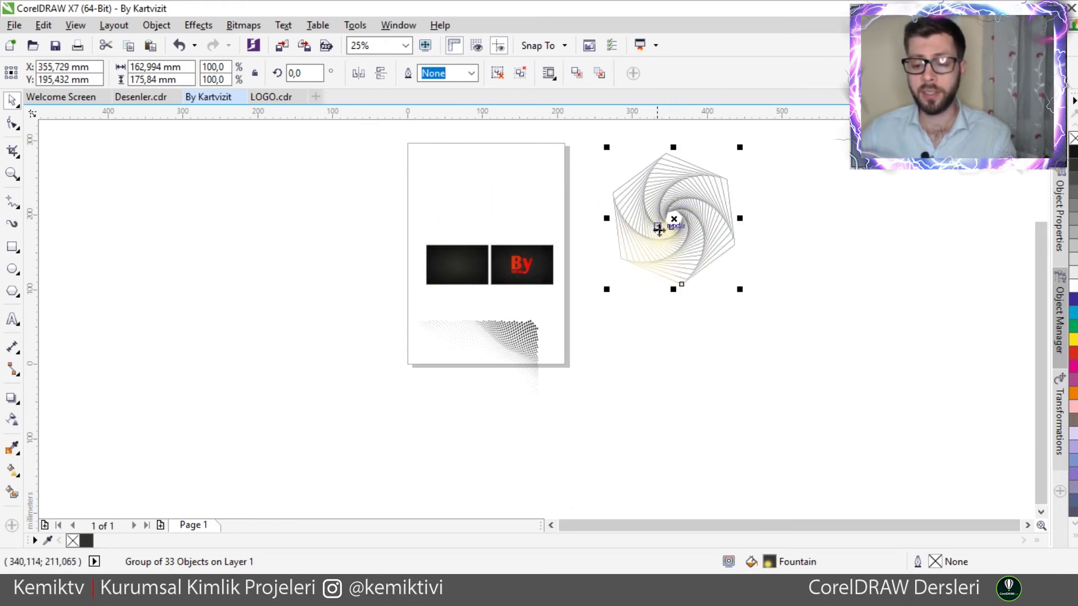
click(521, 335)
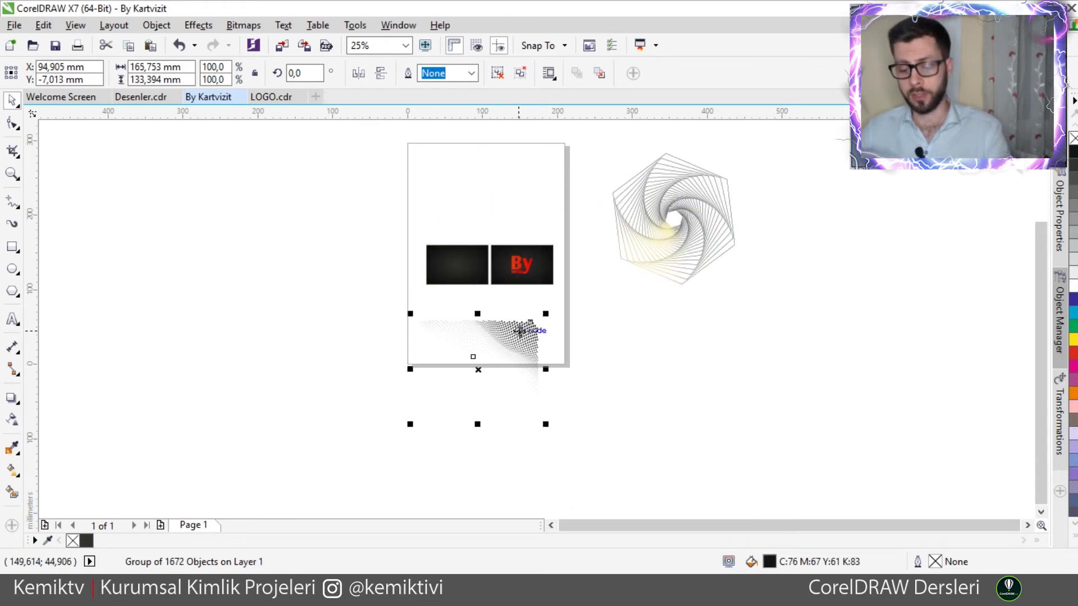
key(ctrl+z)
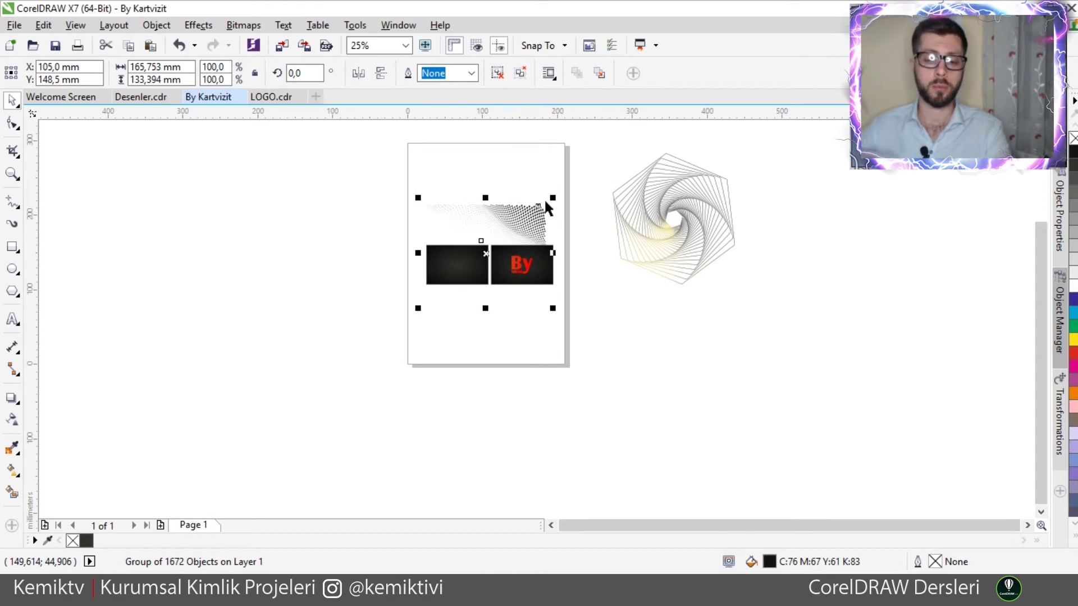
- Scale the dot pattern to 50.6% and position it over the left card
drag(520, 224, 466, 276)
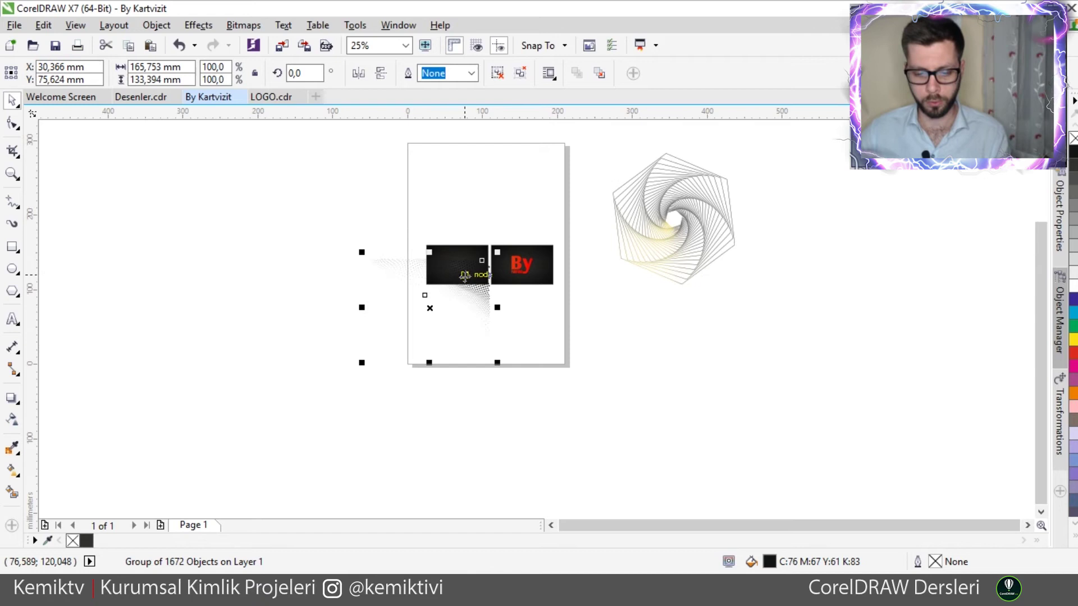
scroll(465, 303, up, 2)
drag(267, 444, 562, 219)
scroll(548, 258, up, 2)
scroll(601, 248, down, 1)
drag(424, 332, 332, 397)
mouse_move(533, 234)
mouse_down()
mouse_move(361, 268)
mouse_move(365, 281)
mouse_move(520, 220)
mouse_up()
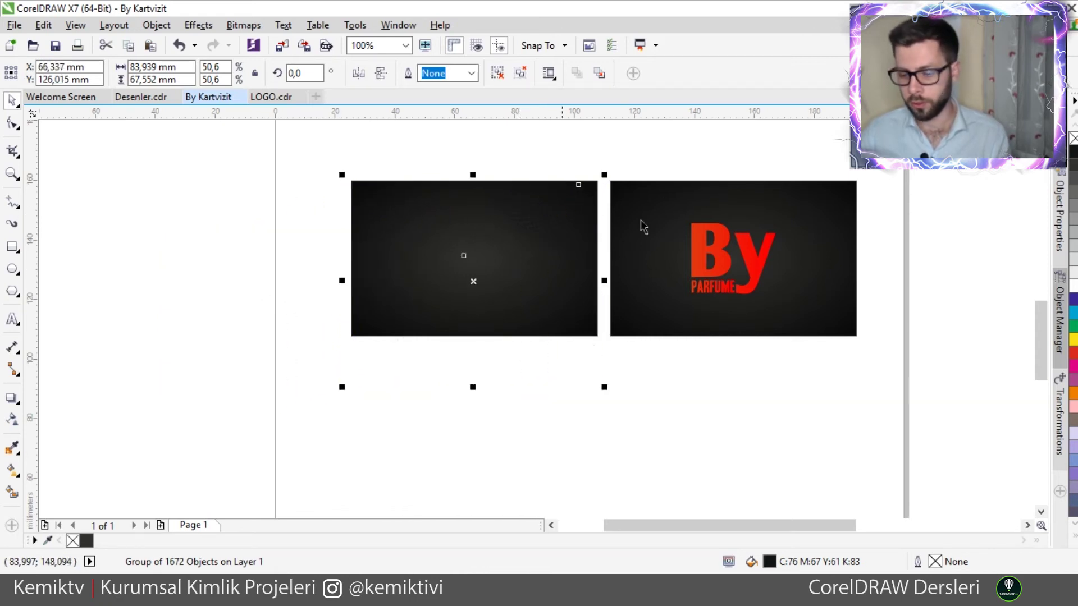
- Recolour the dot pattern to 80% black
click(1073, 165)
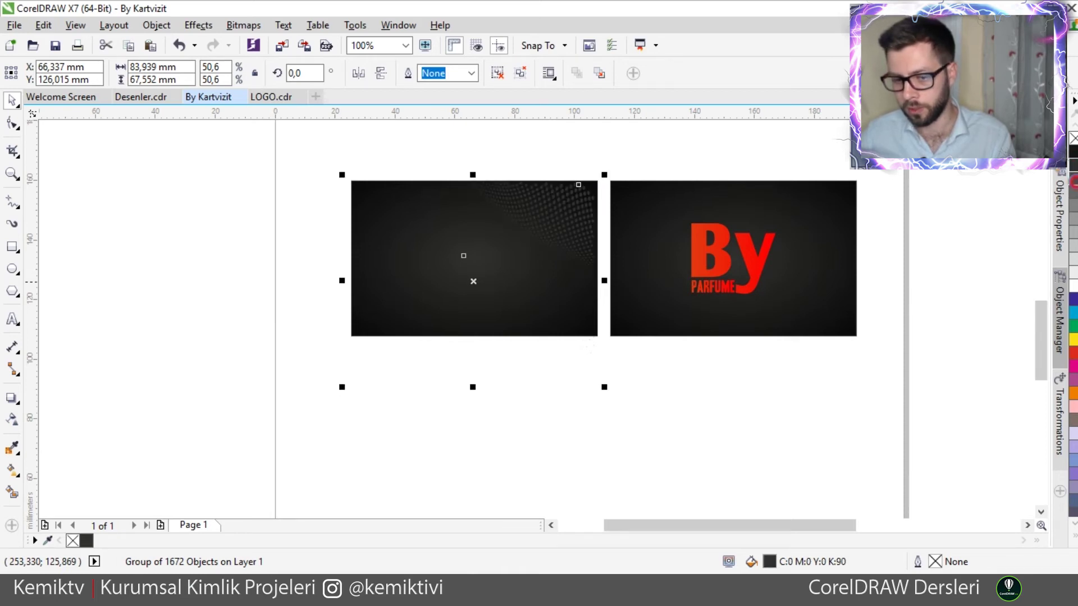
click(1073, 178)
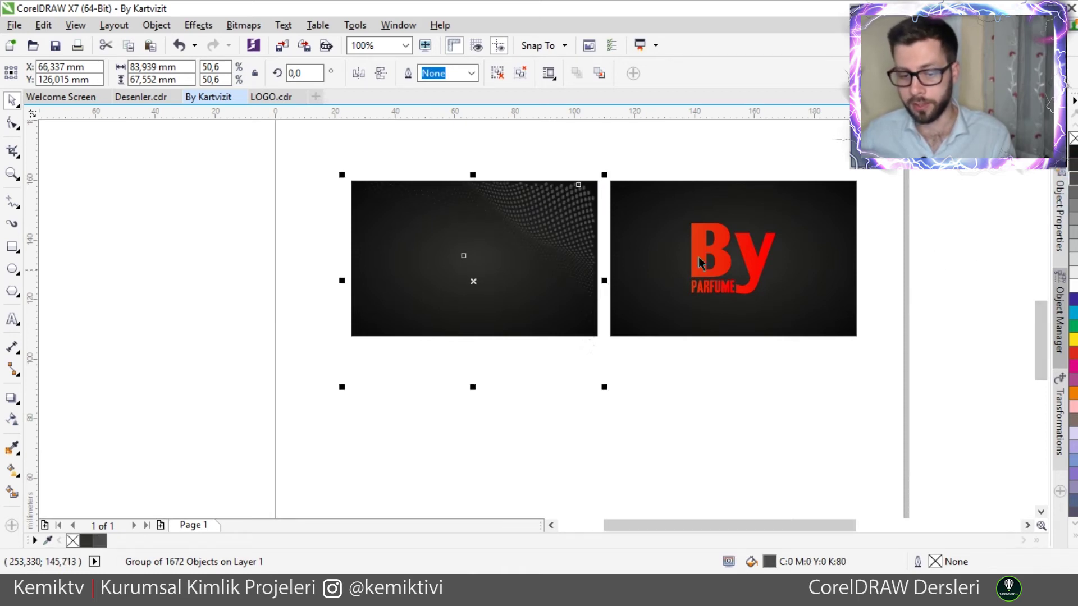
scroll(547, 239, up, 2)
- Reposition the card's background rectangle, undoing slips, to realign it with the card's top-left corner
drag(601, 199, 544, 364)
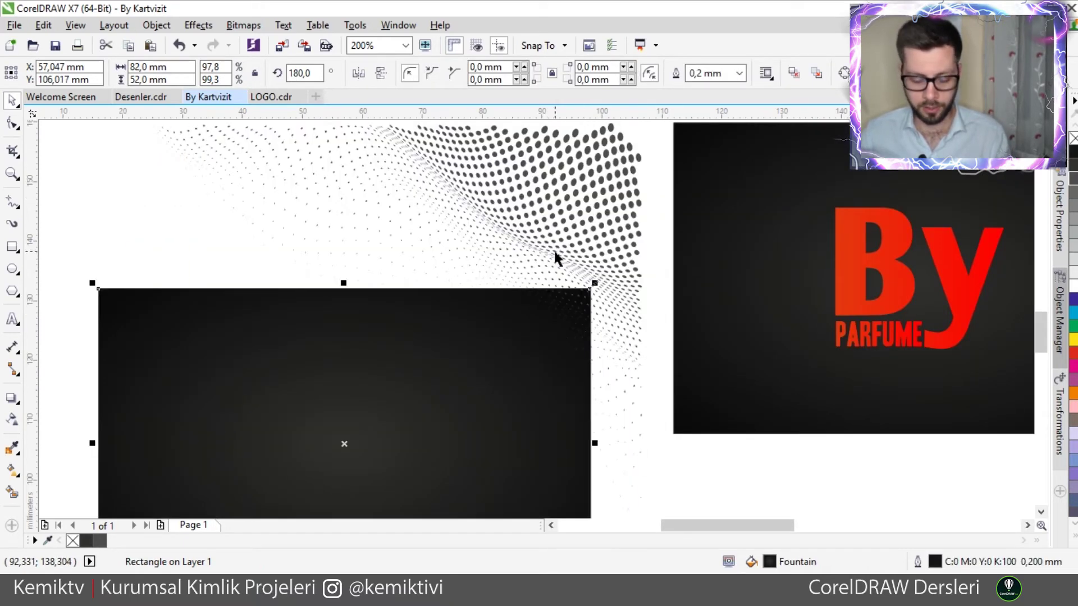
key(ctrl+z)
click(584, 185)
click(213, 463)
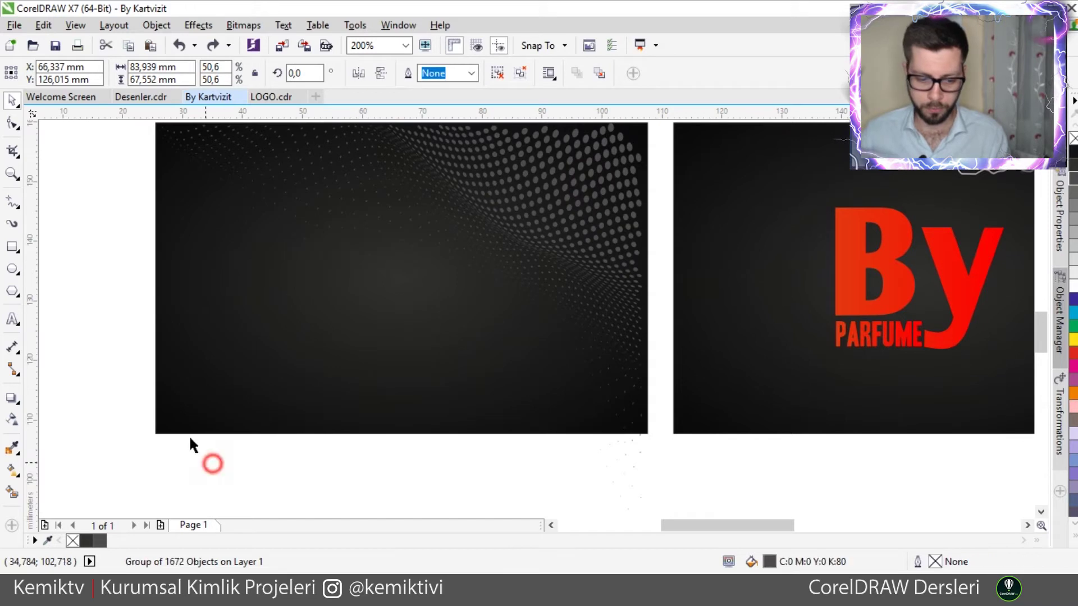
click(186, 402)
drag(158, 125, 264, 288)
key(ctrl+z)
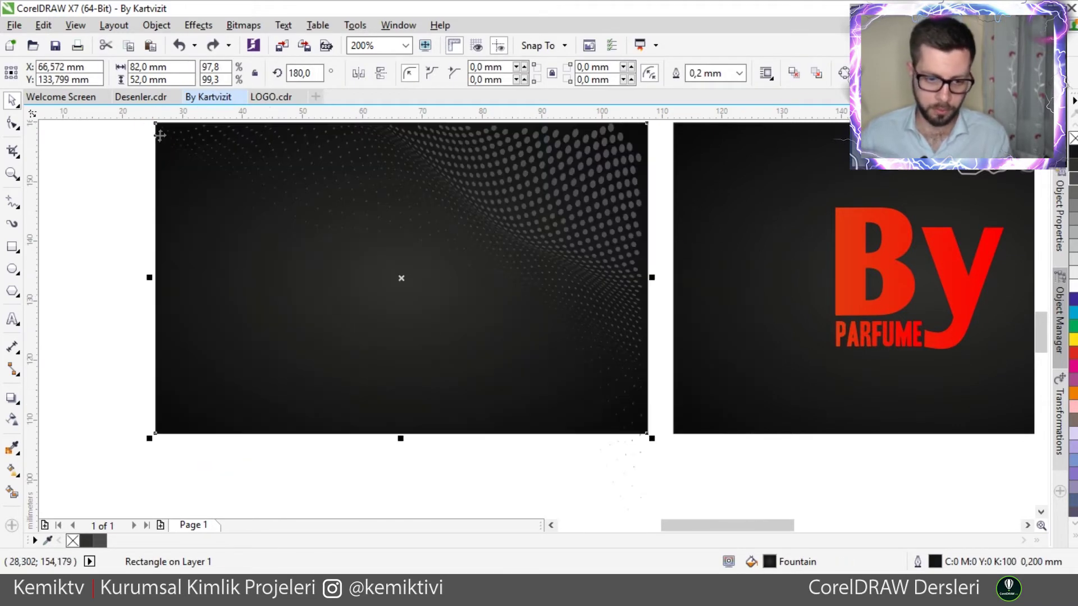
drag(160, 135, 243, 216)
drag(379, 287, 156, 434)
- Send the left card's background rectangle To Back of Page, then reselect the dot group
right_click(551, 217)
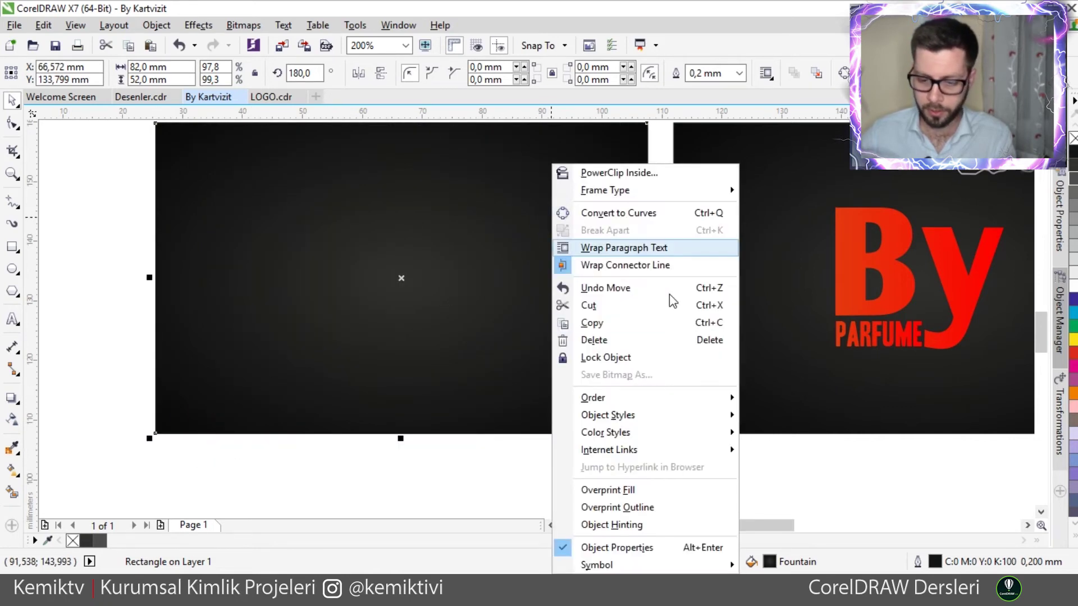
mouse_move(721, 403)
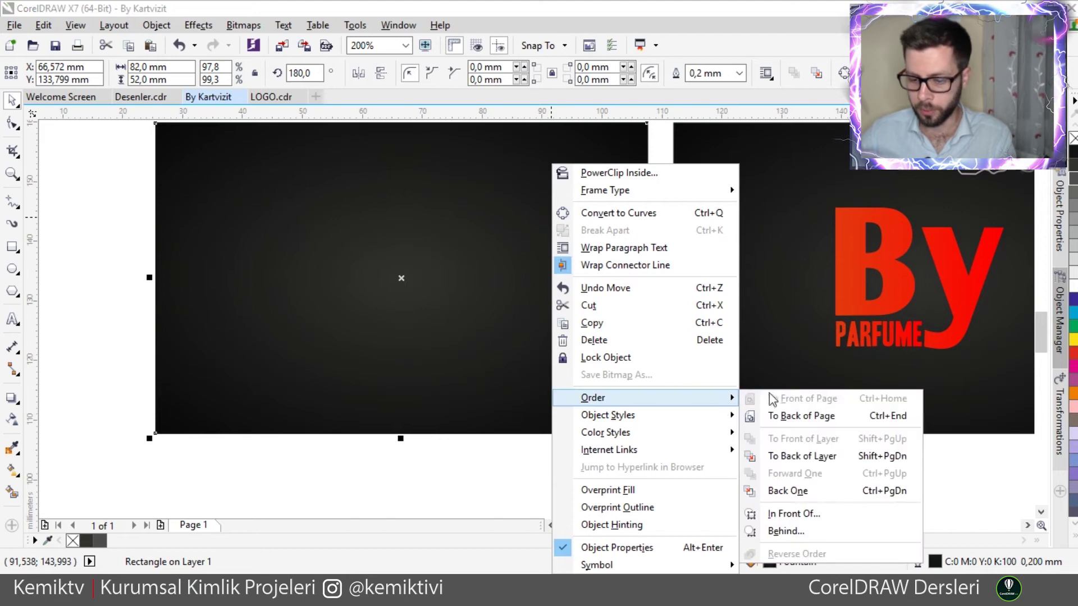
click(822, 421)
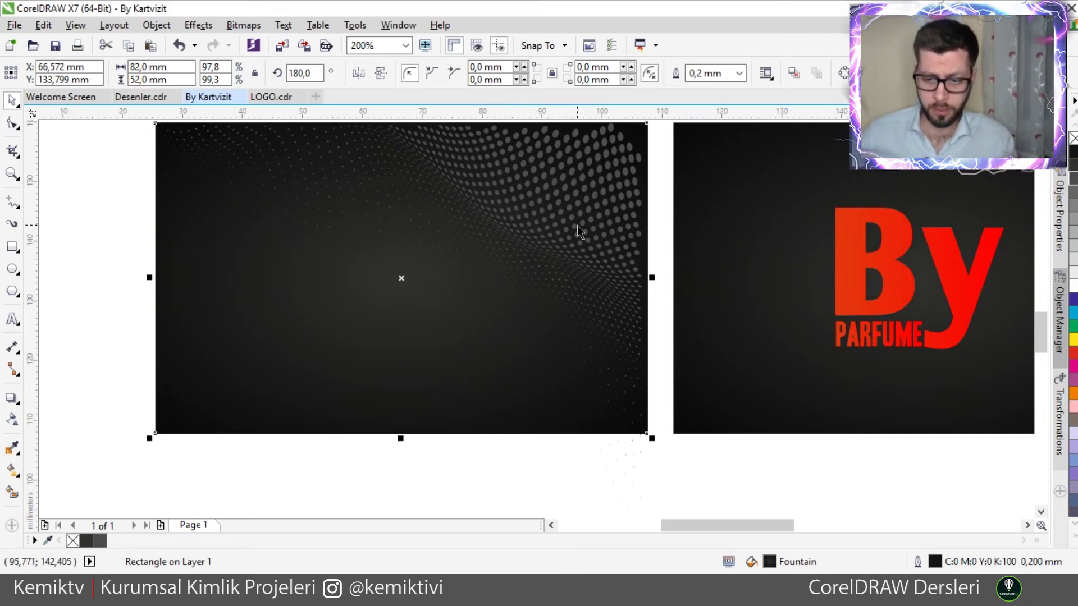
click(536, 191)
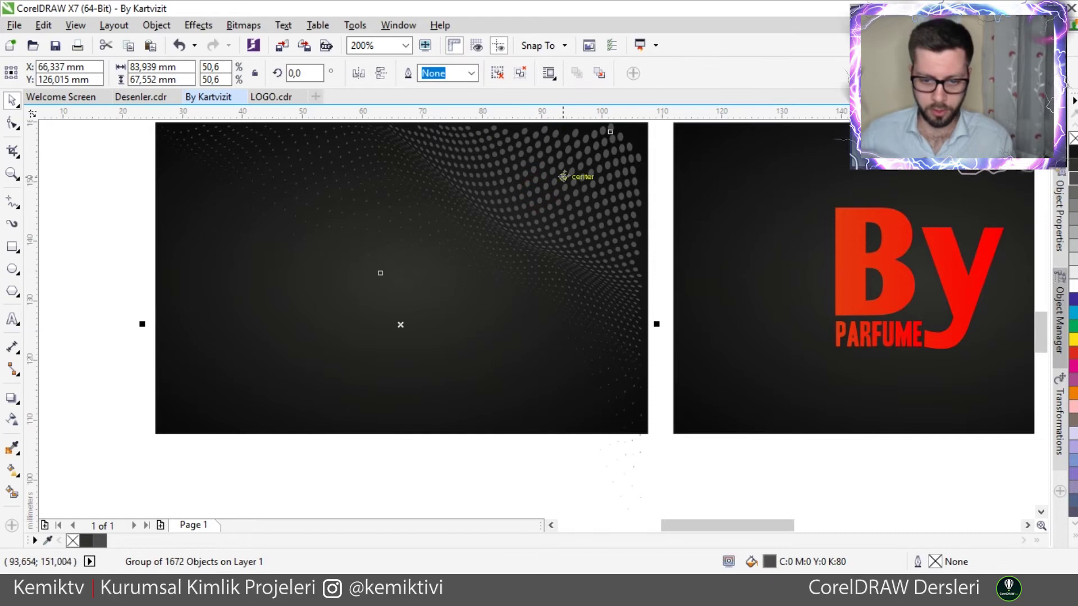
- Scale the dot group to 53.4% from its top-right corner, past the card's edges
scroll(609, 162, down, 1)
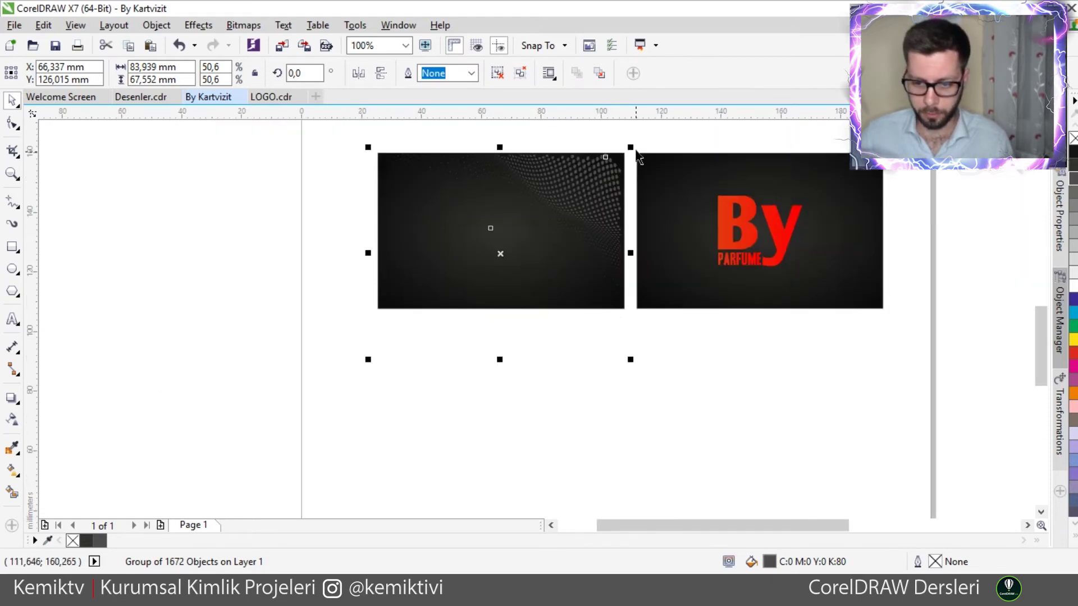
drag(630, 148, 646, 136)
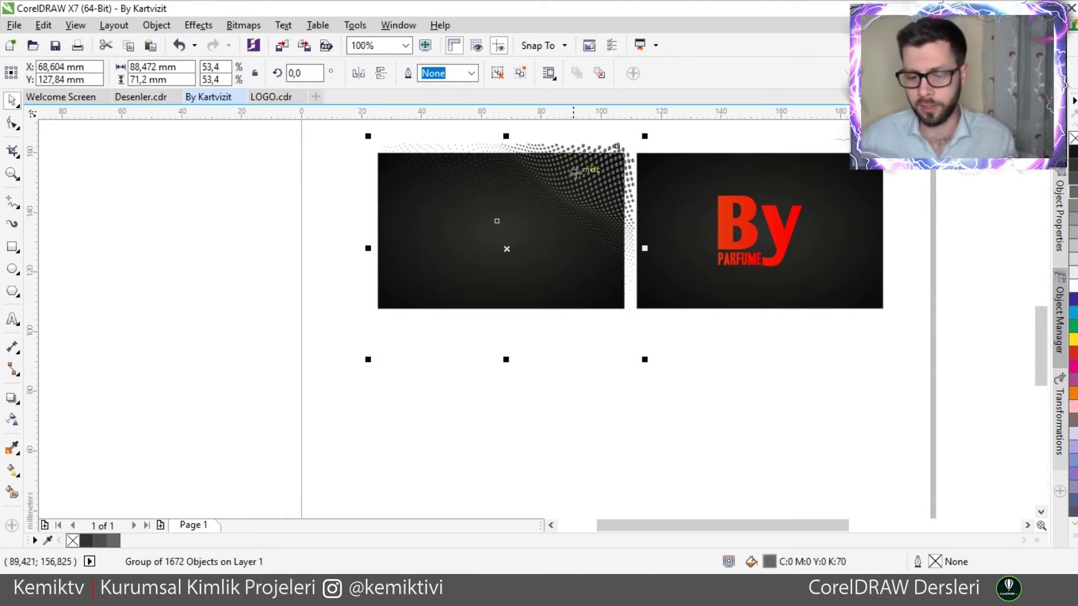
scroll(597, 177, up, 2)
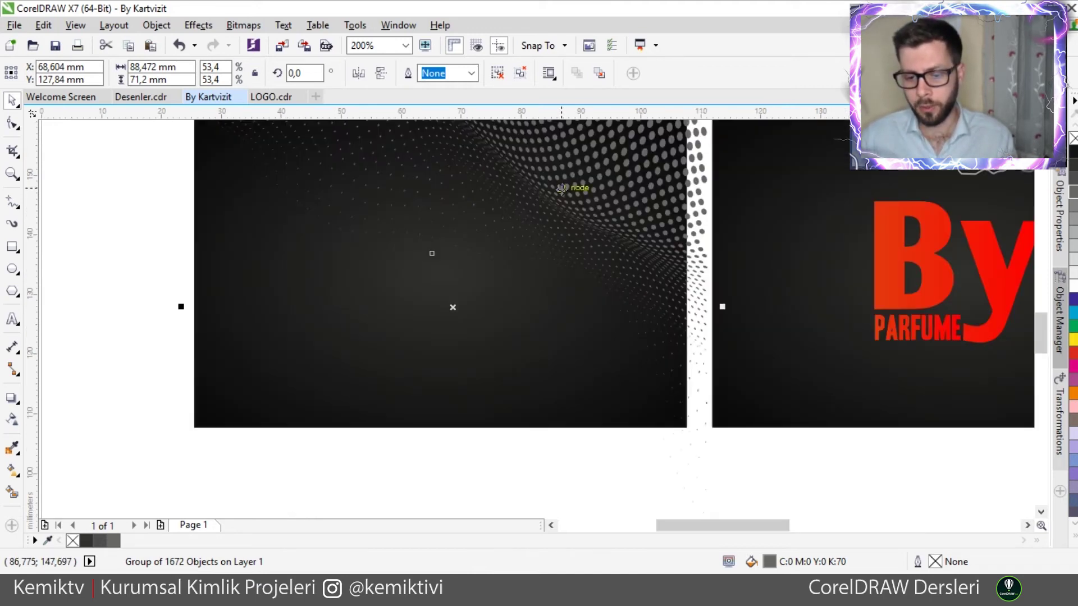
scroll(606, 159, down, 2)
scroll(607, 152, up, 2)
scroll(608, 137, down, 2)
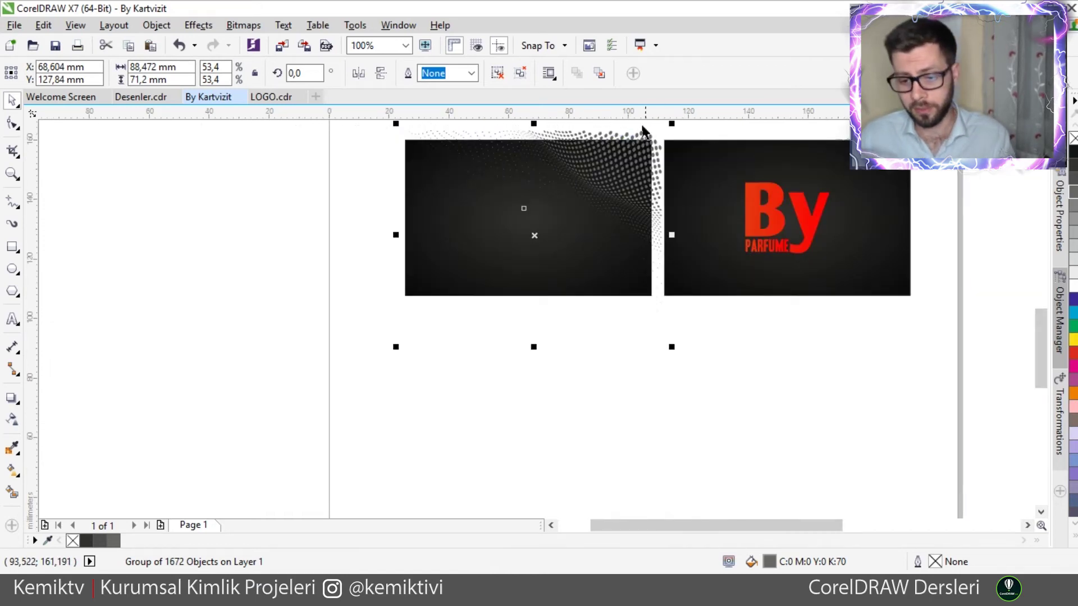
scroll(651, 136, up, 2)
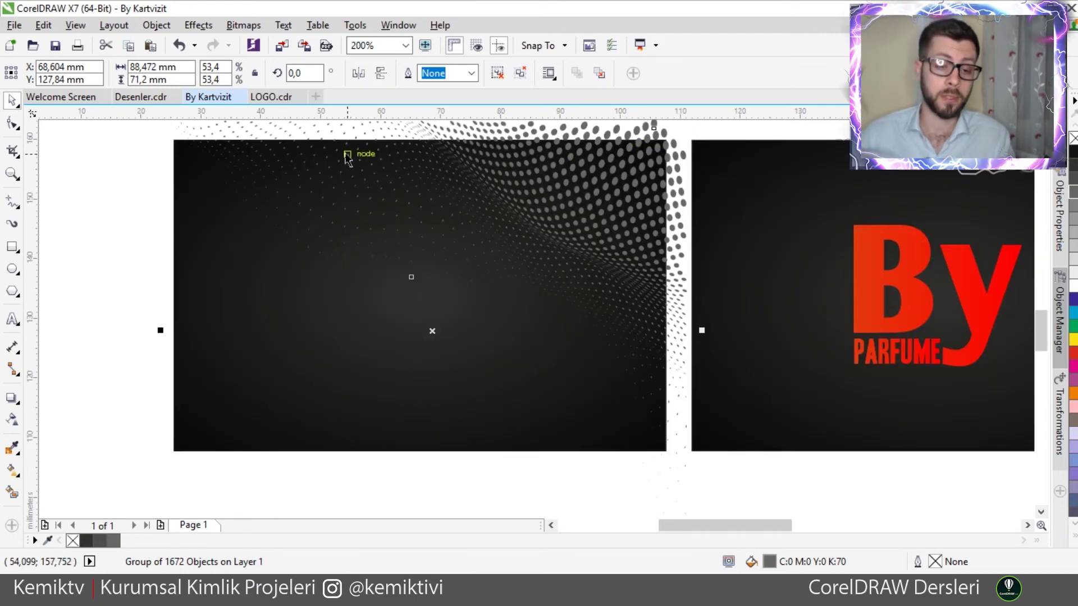
- Use Object > PowerClip > Place Inside Frame to clip the dots into the dark background rectangle
click(205, 25)
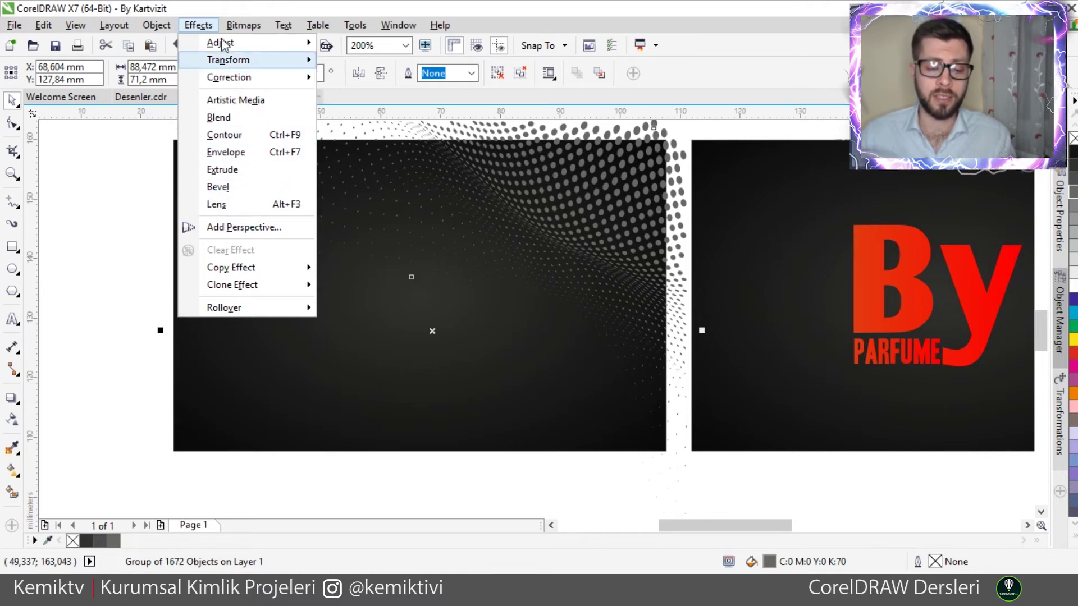
click(156, 25)
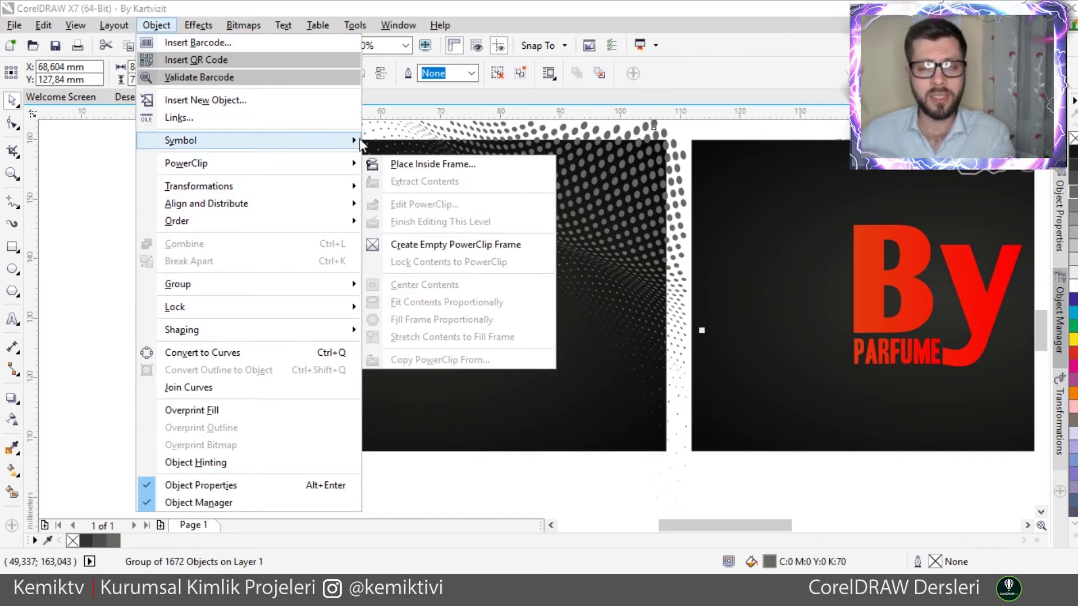
mouse_move(359, 143)
mouse_move(321, 165)
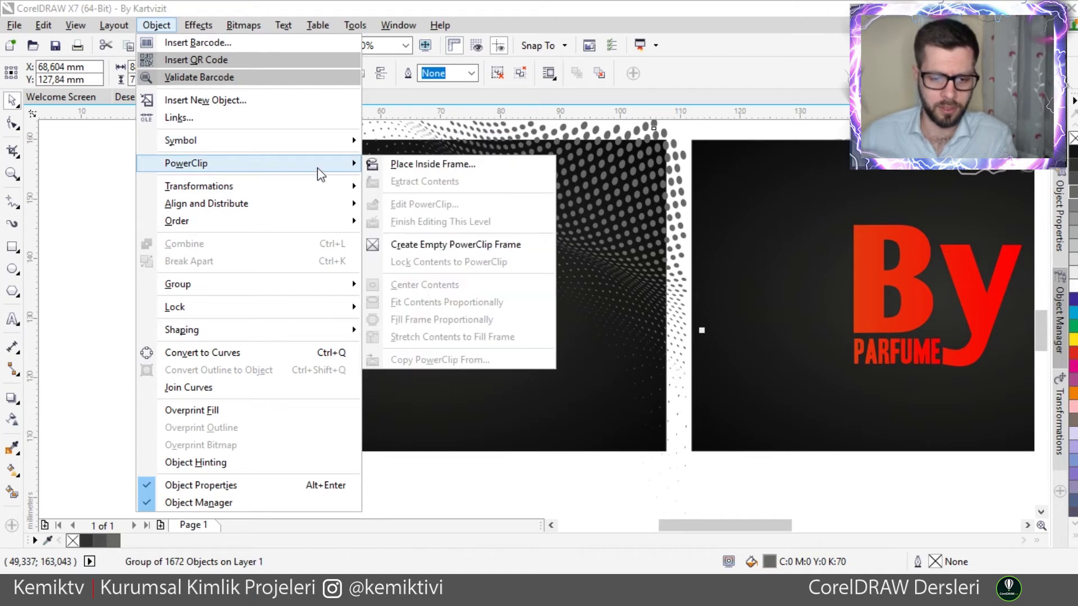
click(393, 163)
click(278, 294)
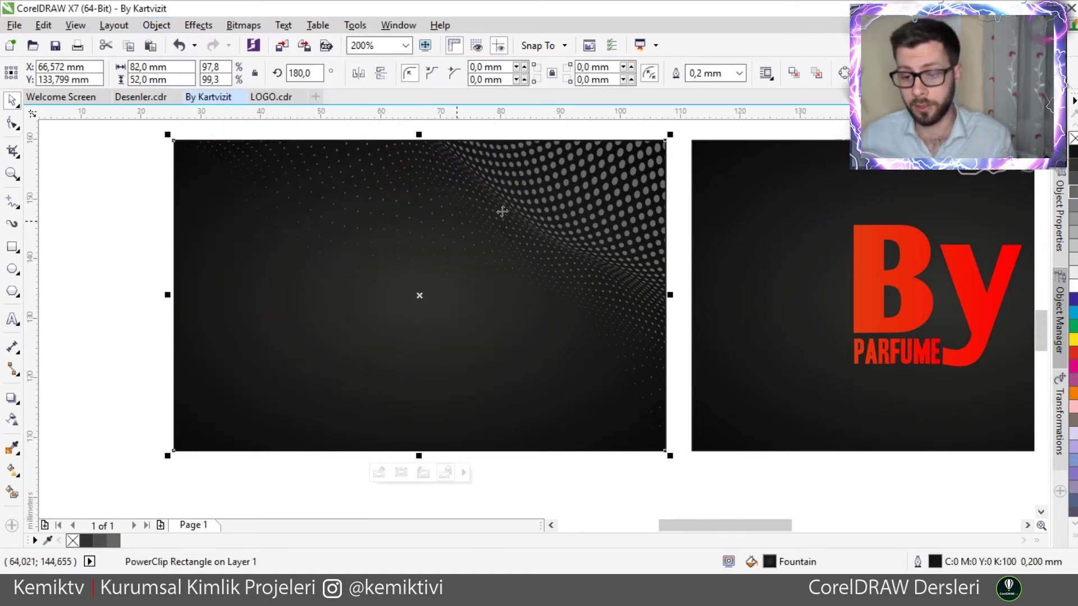
- Remove the clipped rectangle's outline and move it down and to the left
click(67, 144)
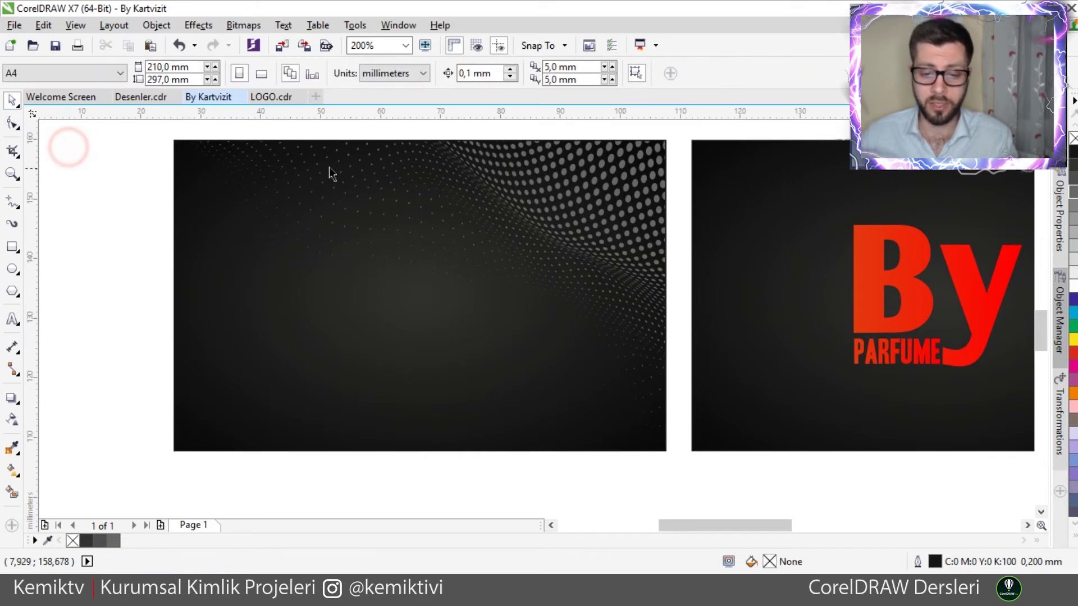
click(490, 160)
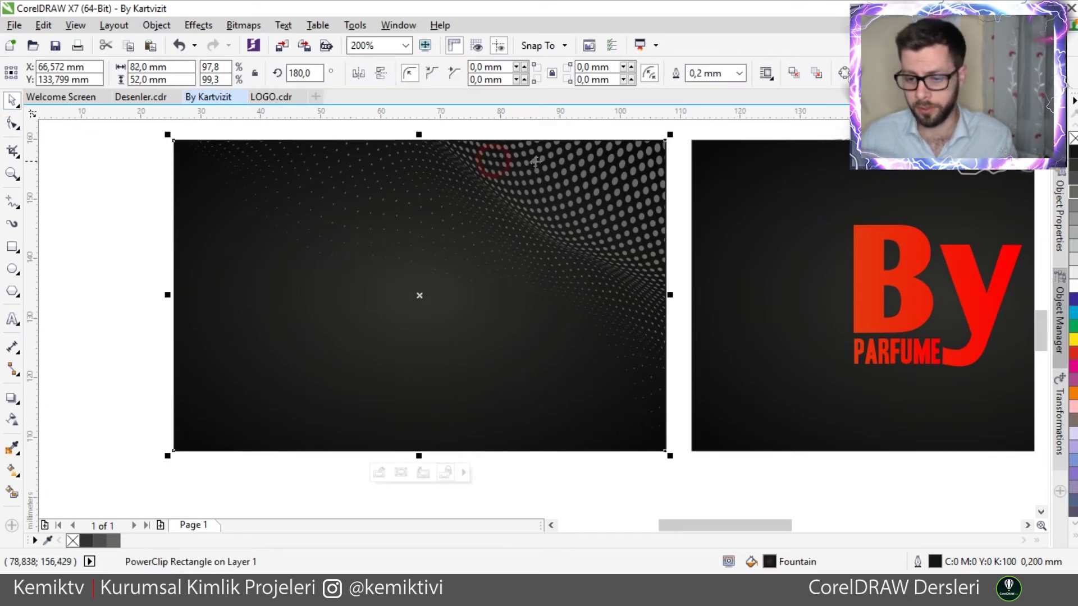
right_click(1072, 139)
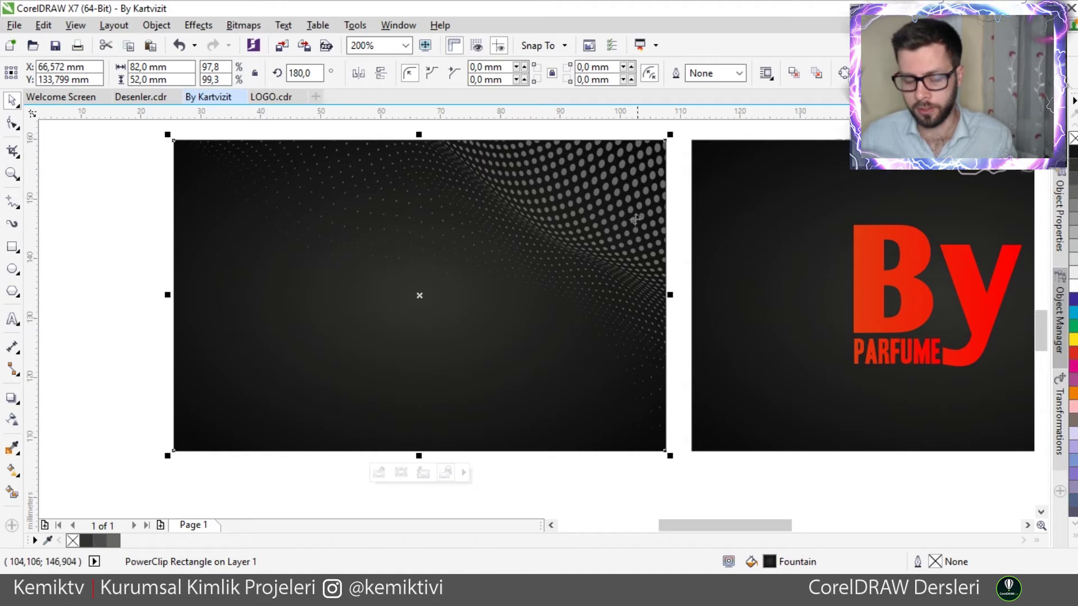
drag(550, 180, 433, 235)
- Nudge the PowerClip card to sit exactly over the left card beside the logo card
scroll(365, 242, down, 2)
scroll(432, 235, up, 1)
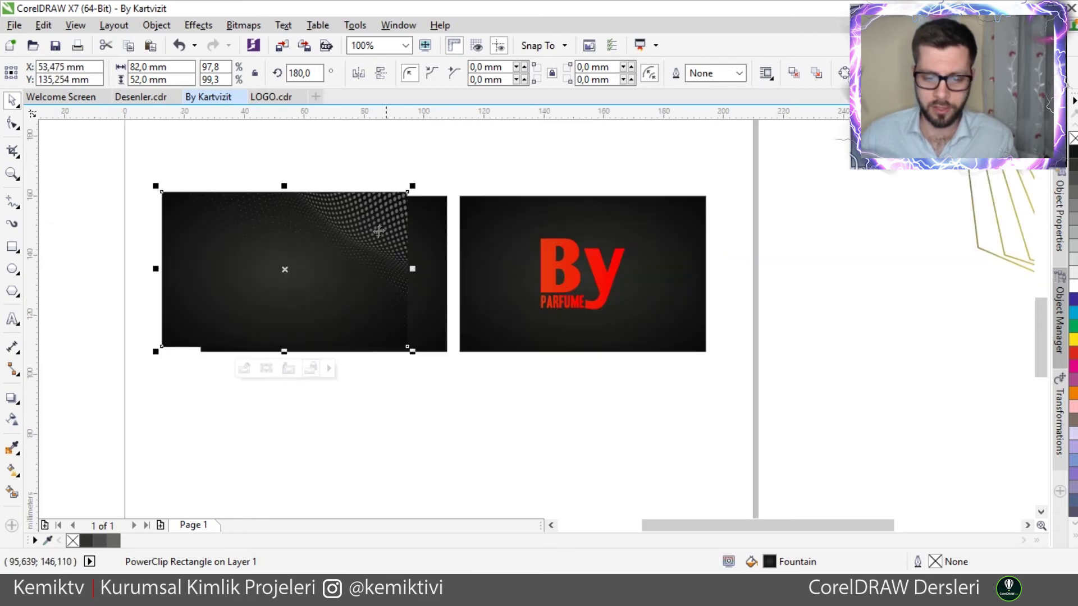
scroll(379, 231, up, 1)
drag(406, 195, 511, 171)
click(347, 159)
scroll(376, 165, down, 1)
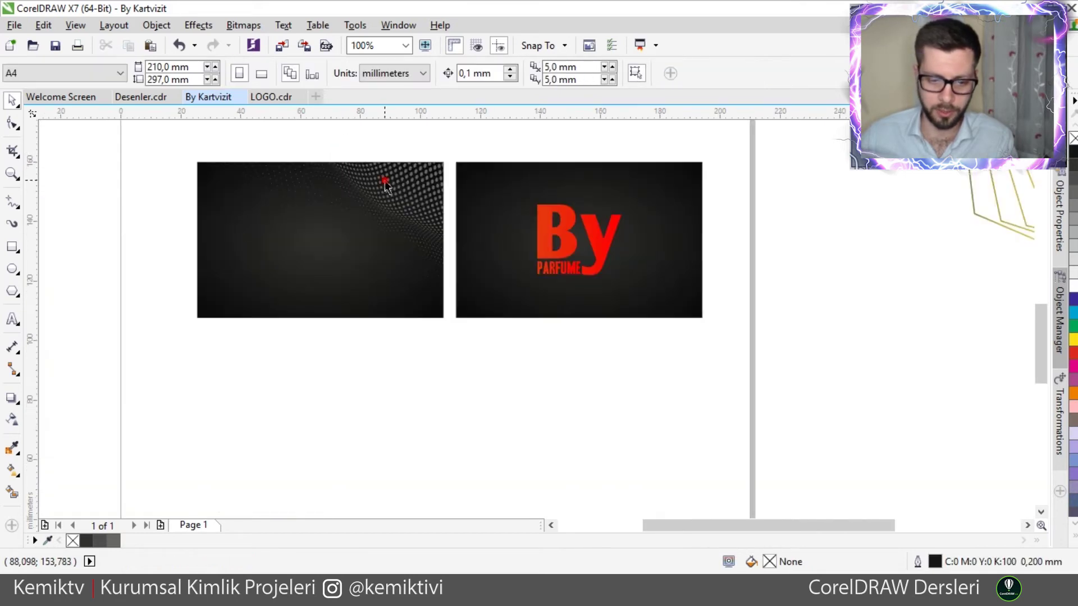
click(351, 202)
scroll(317, 207, up, 1)
scroll(376, 202, down, 1)
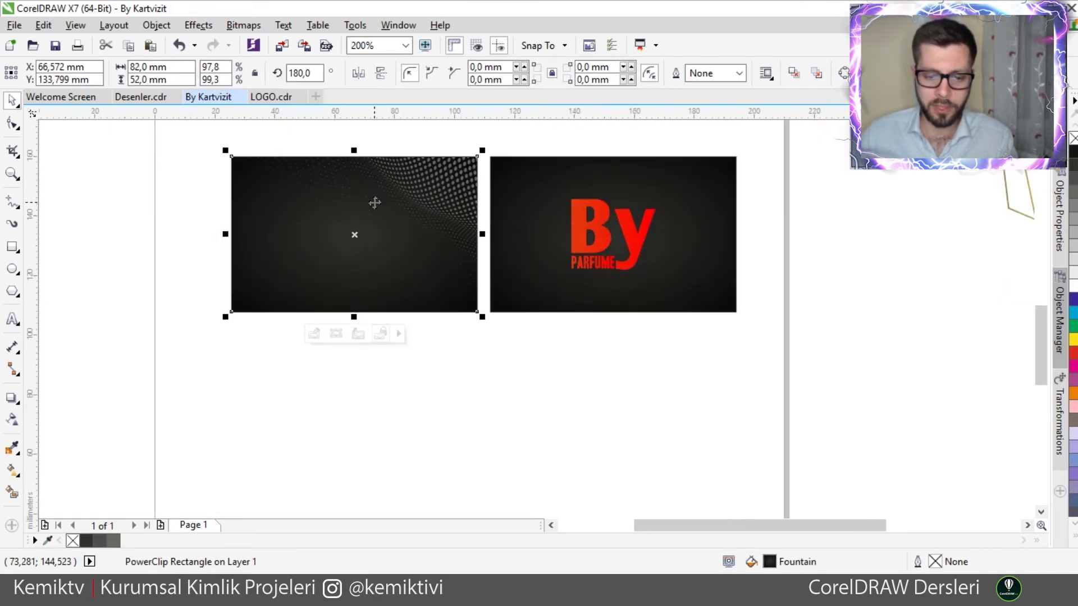
scroll(378, 211, up, 1)
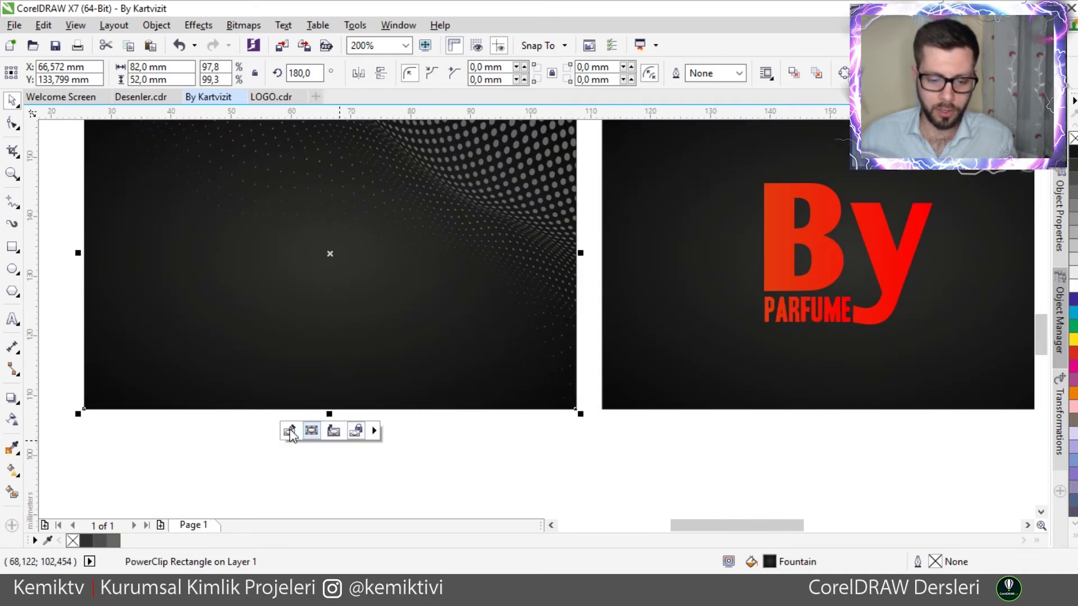
click(156, 25)
mouse_move(276, 167)
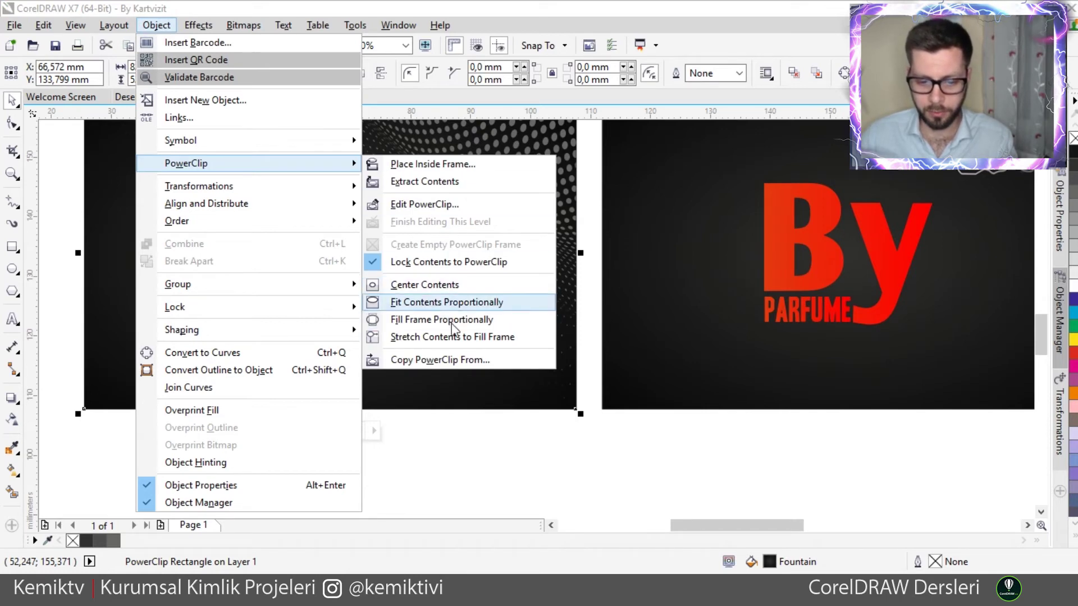
click(490, 453)
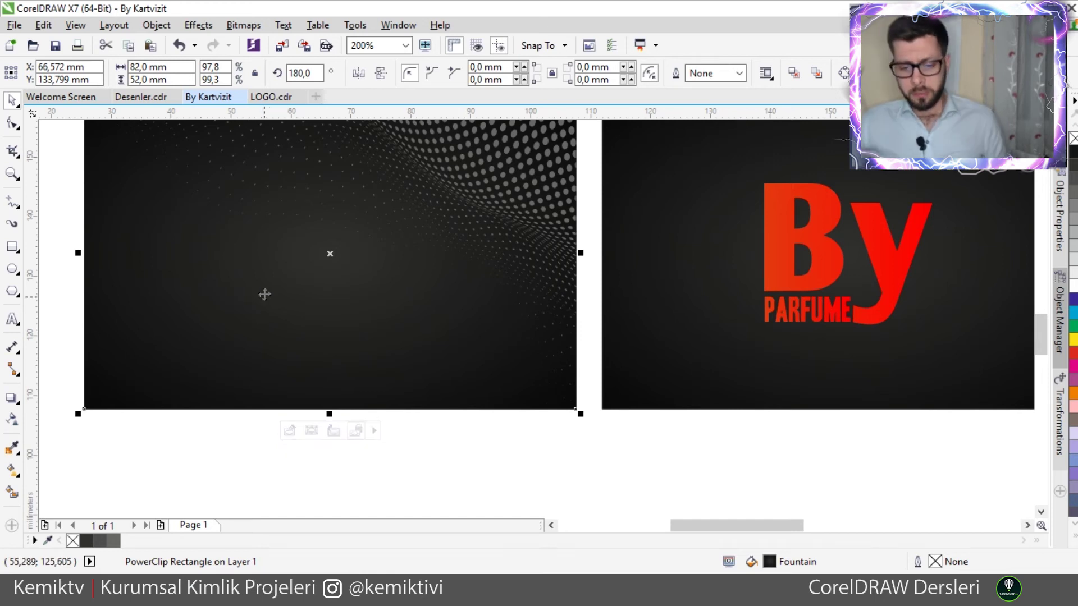
ctrl+click(503, 162)
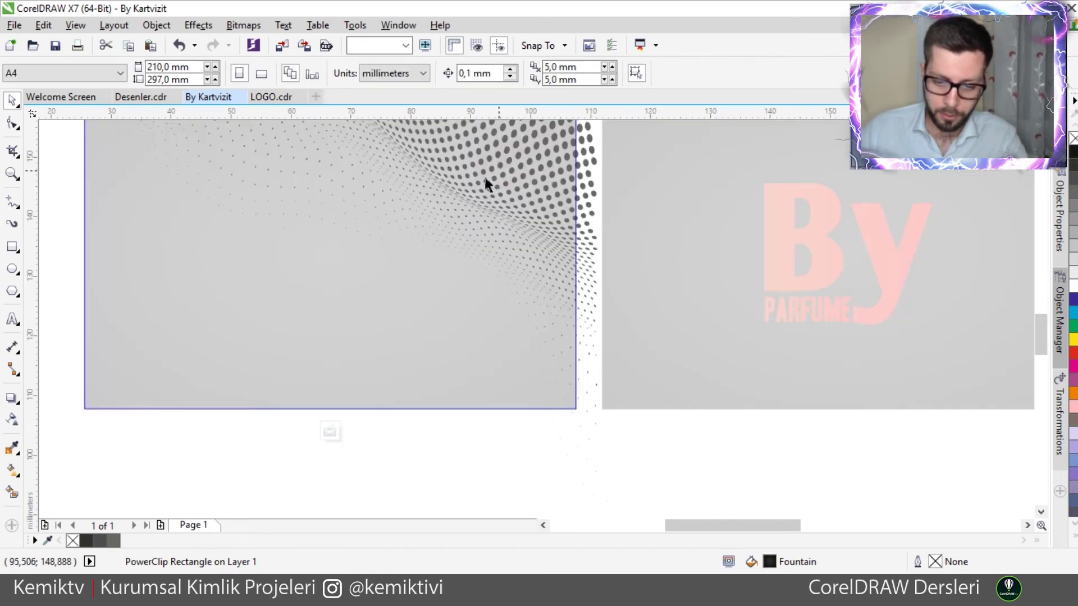
click(582, 198)
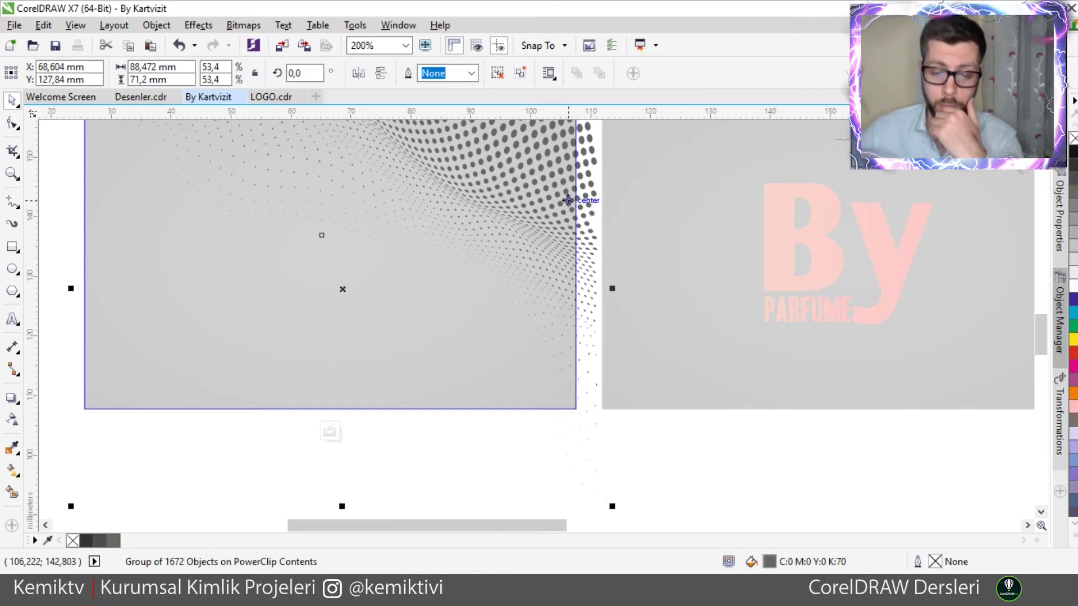
click(578, 174)
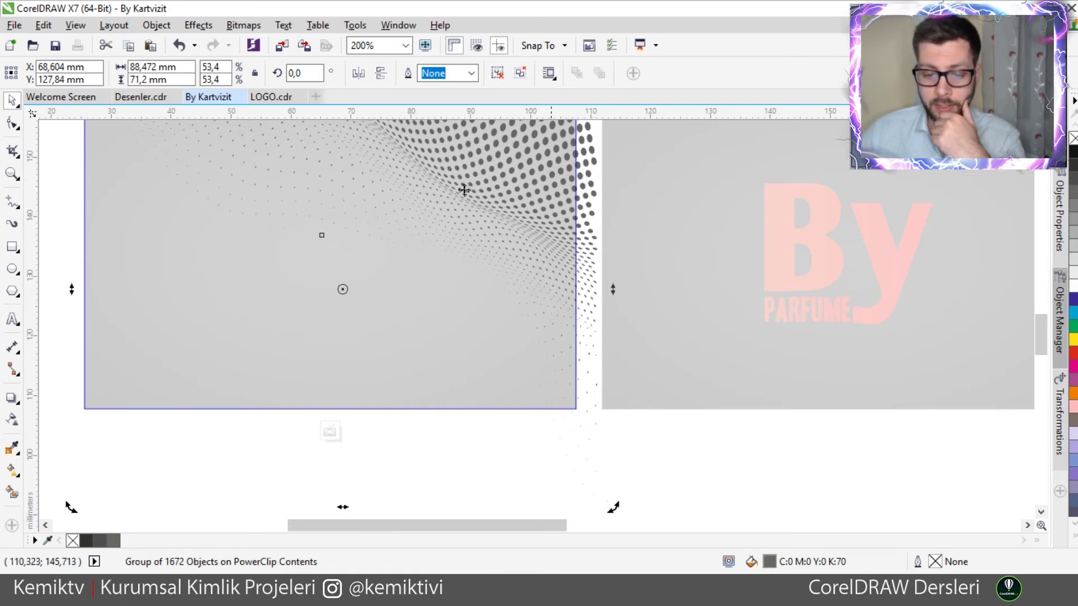
click(625, 219)
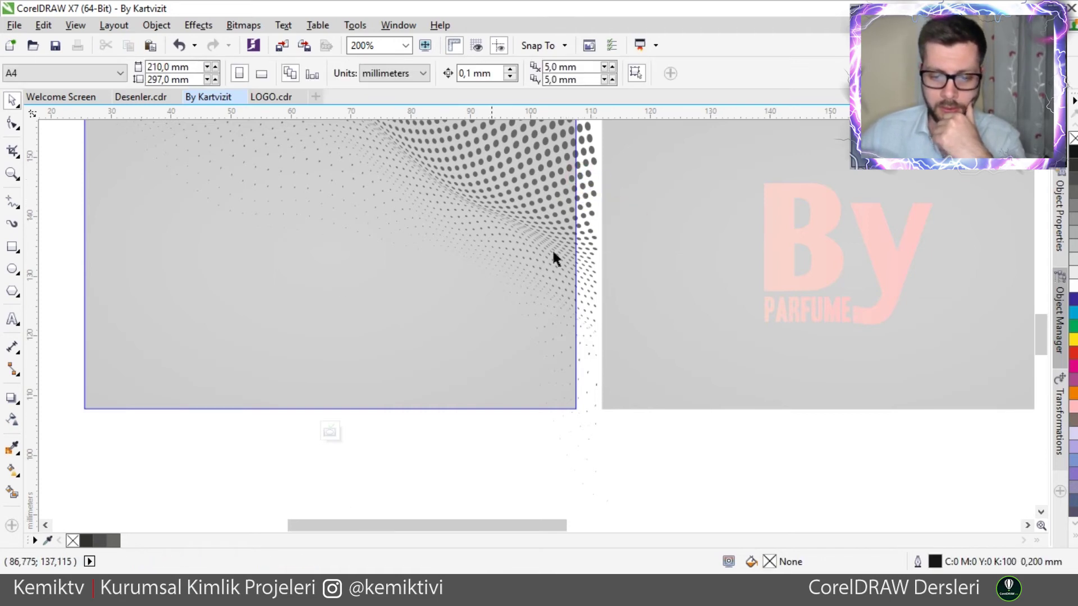
scroll(556, 248, down, 2)
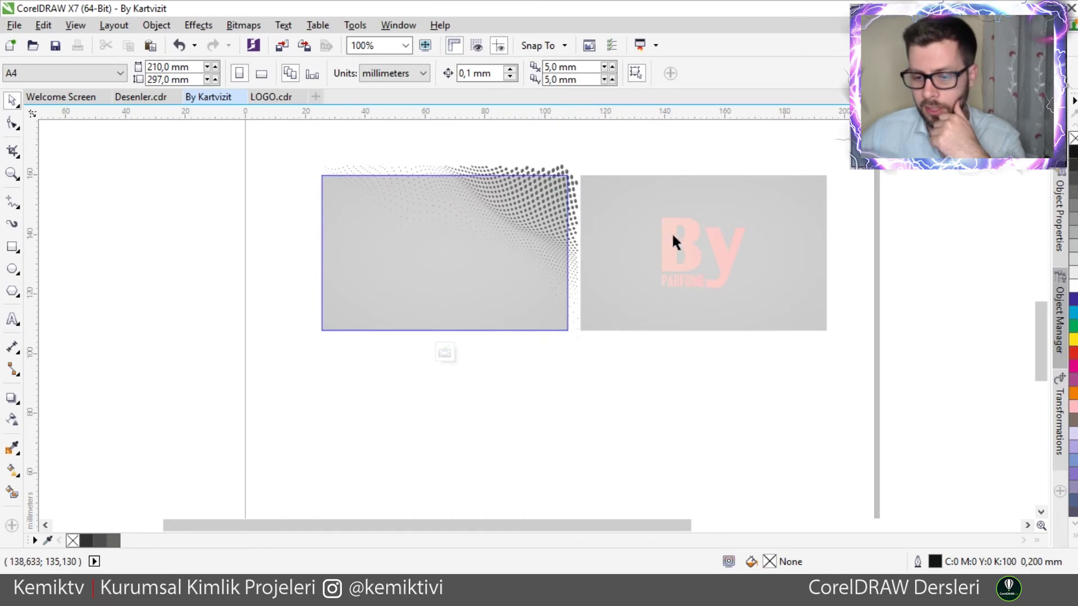
scroll(575, 191, up, 2)
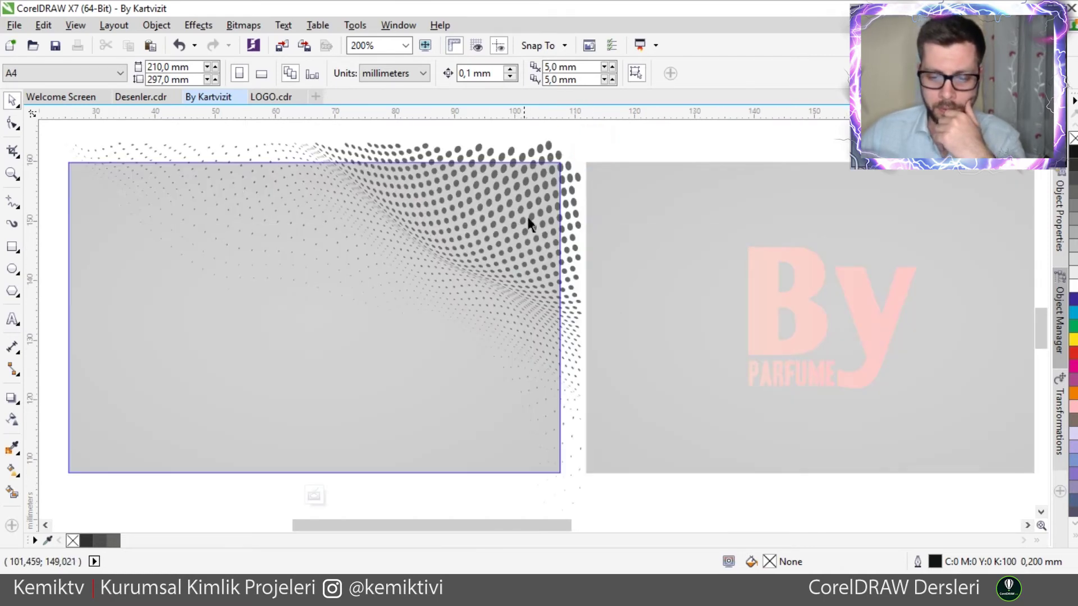
click(563, 177)
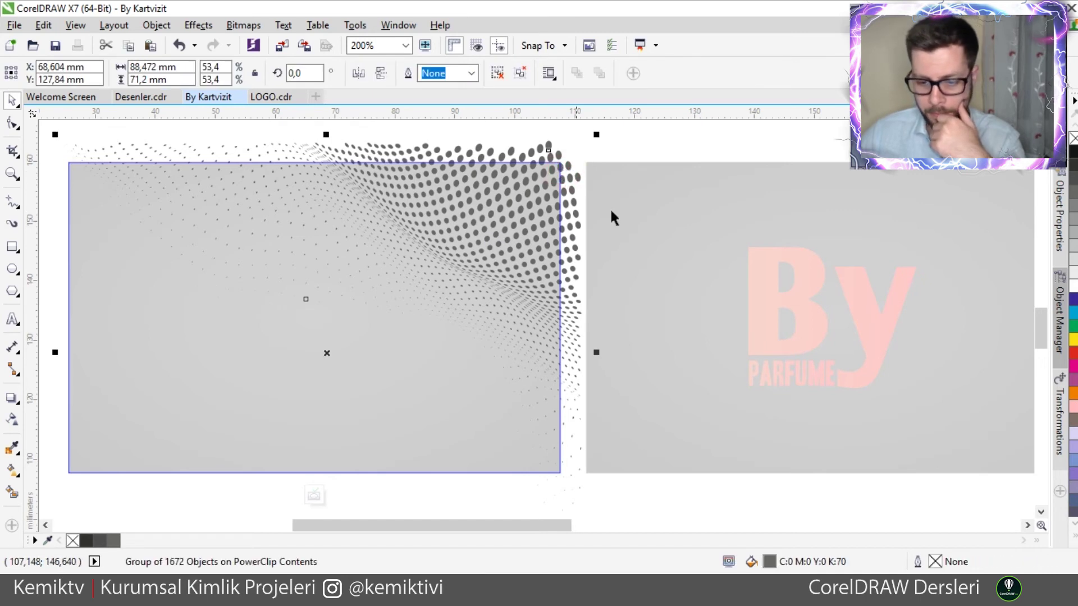
scroll(609, 207, down, 2)
click(688, 164)
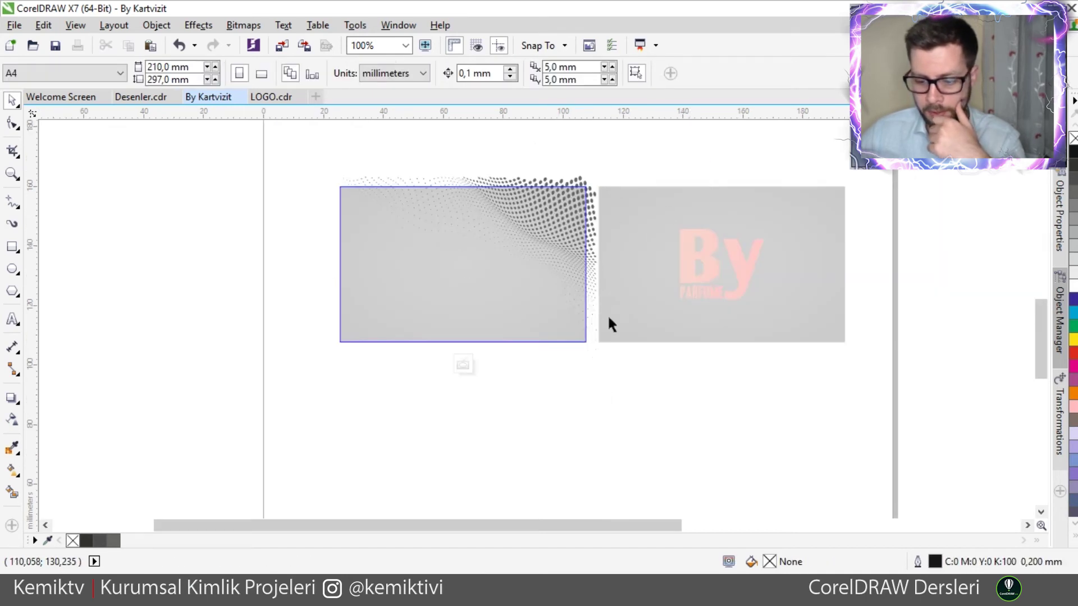
click(540, 210)
click(530, 431)
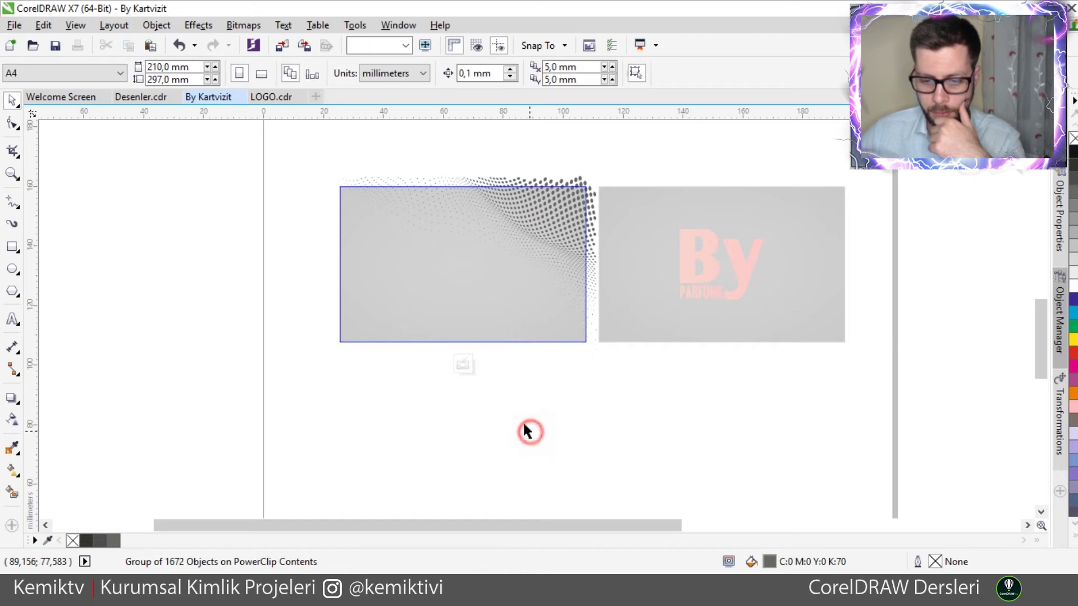
click(463, 365)
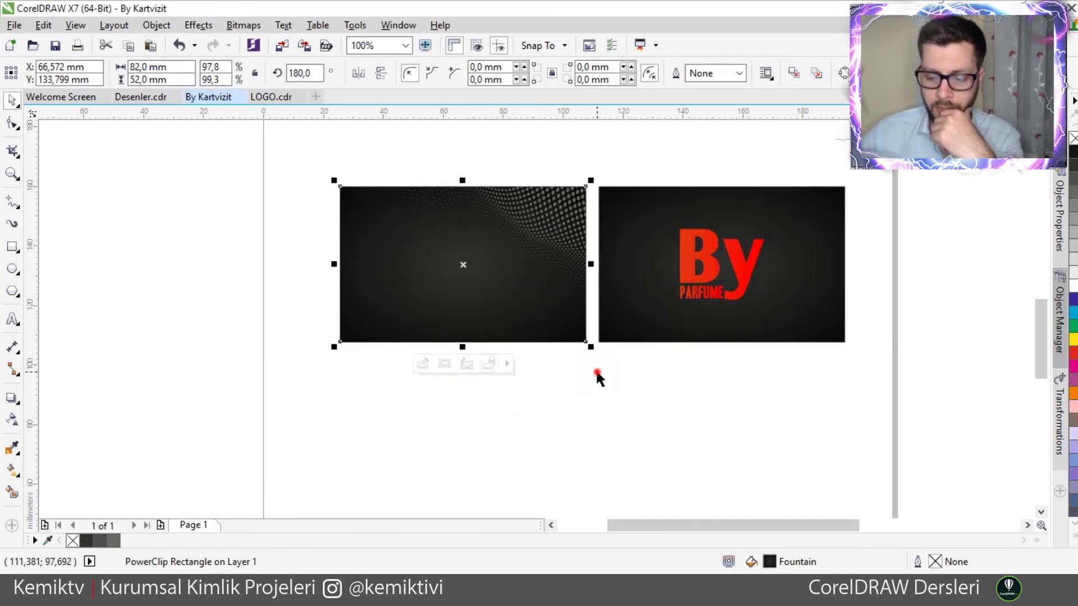
click(596, 373)
scroll(564, 226, up, 2)
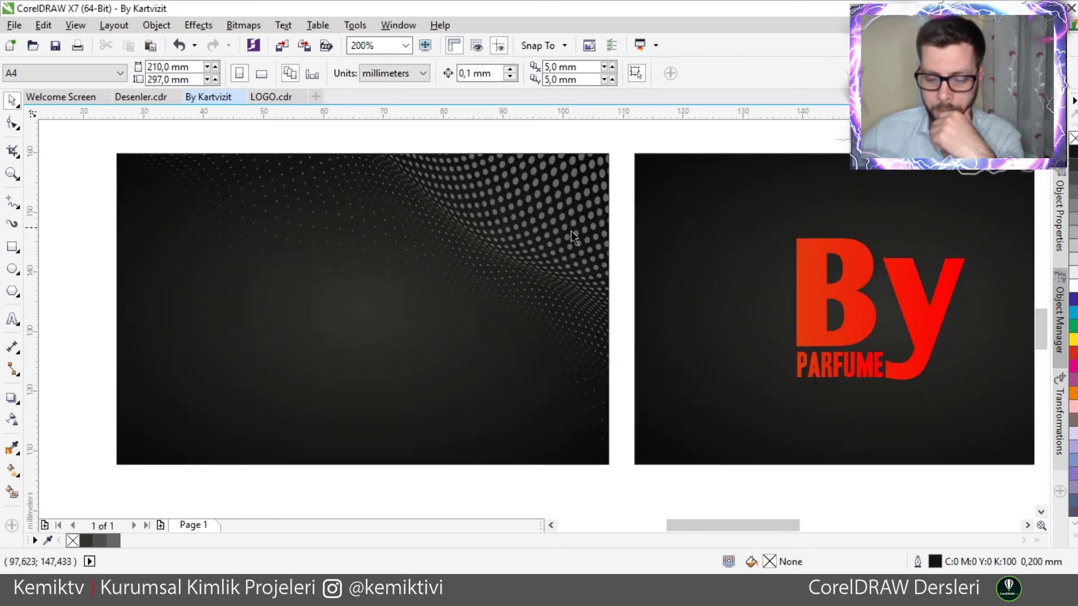
scroll(571, 228, down, 2)
click(555, 220)
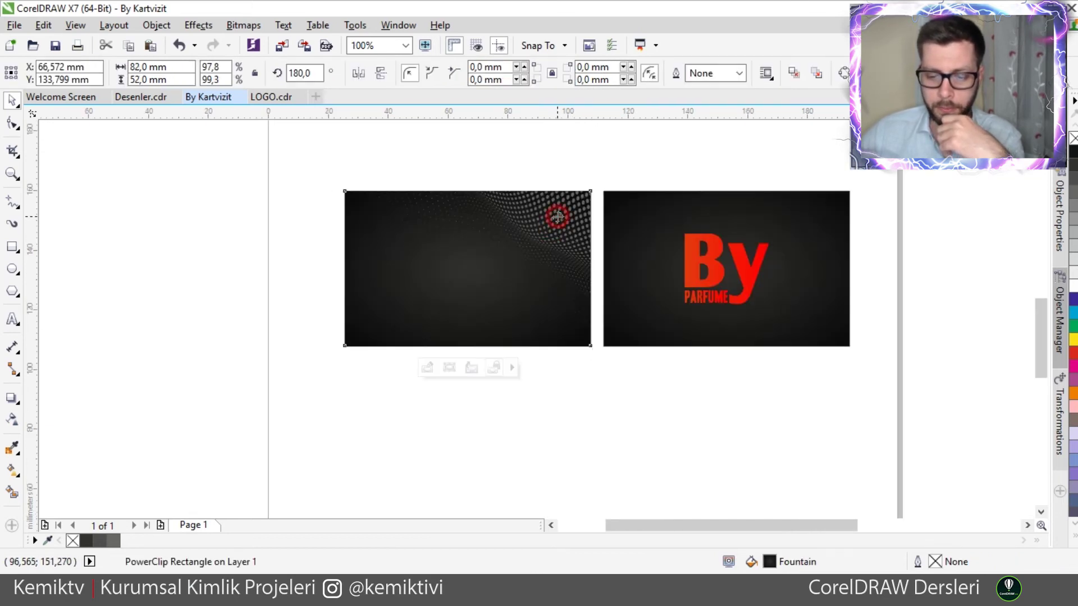
ctrl+click(558, 216)
click(156, 24)
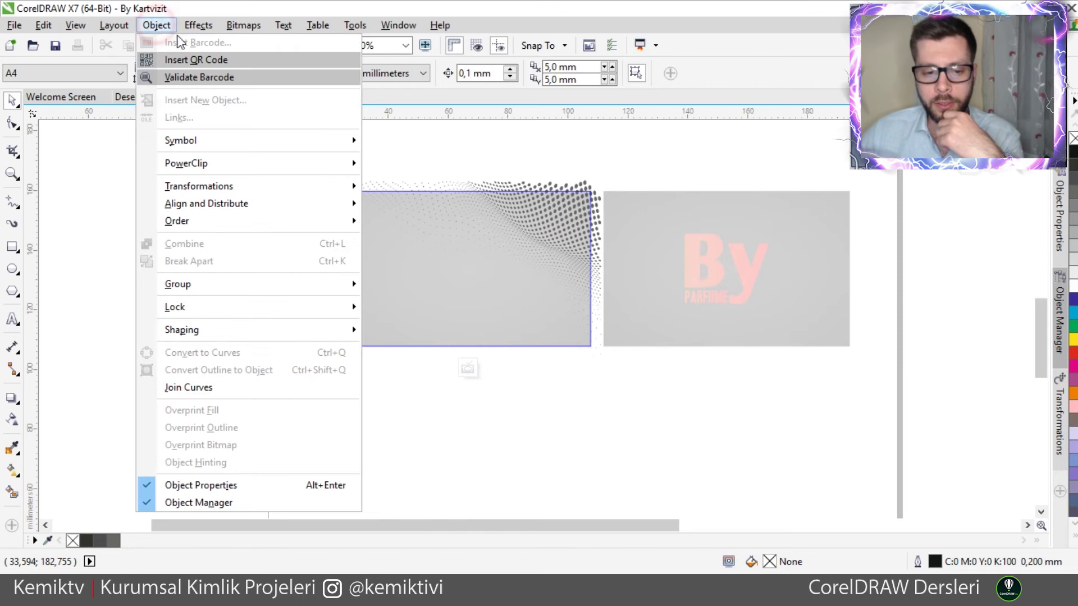
mouse_move(255, 163)
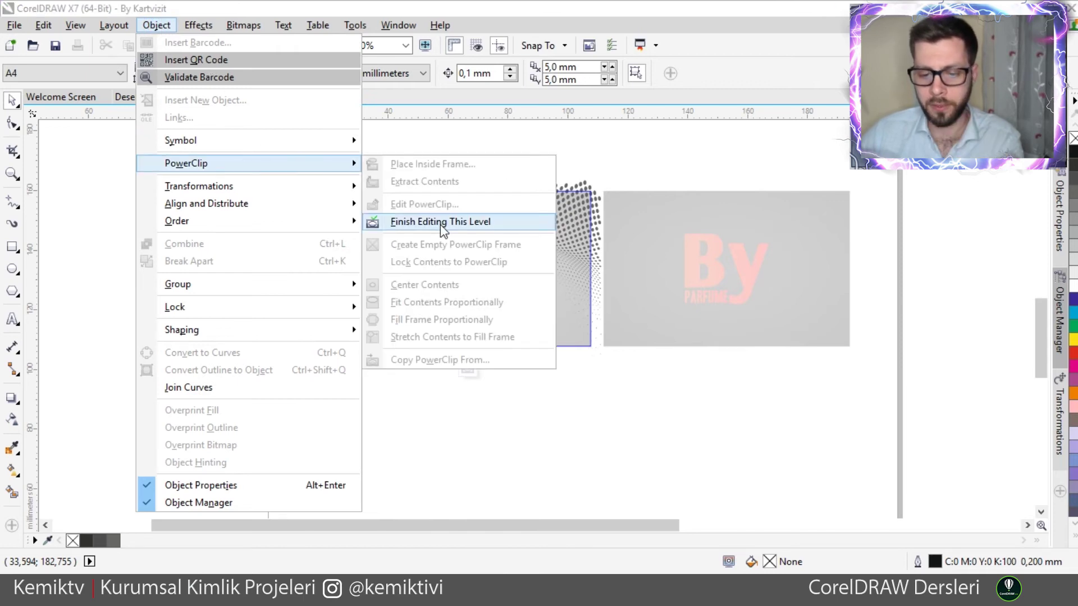
click(440, 222)
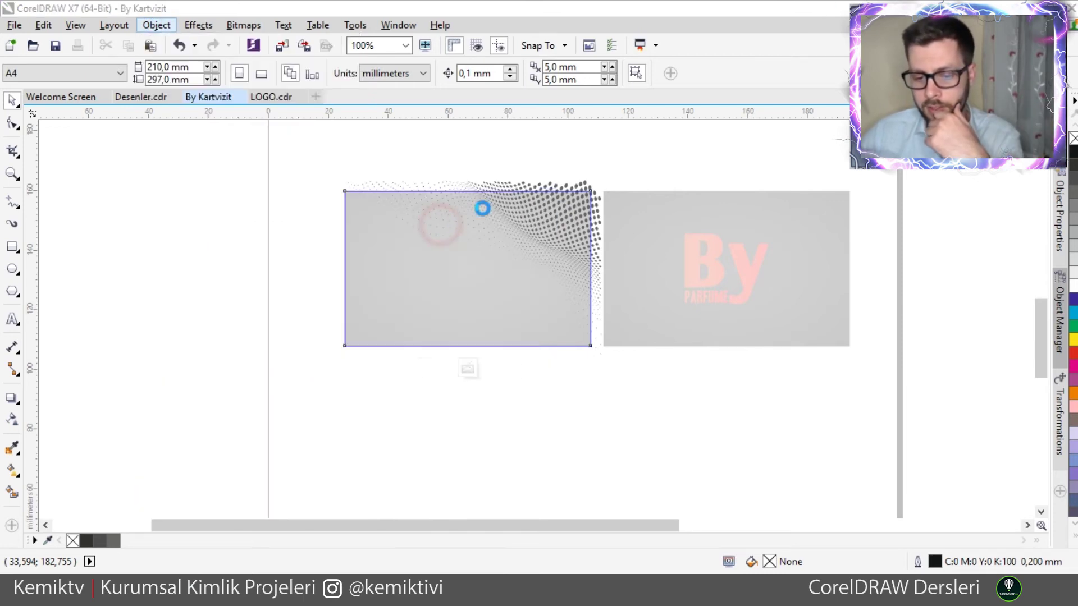
click(652, 150)
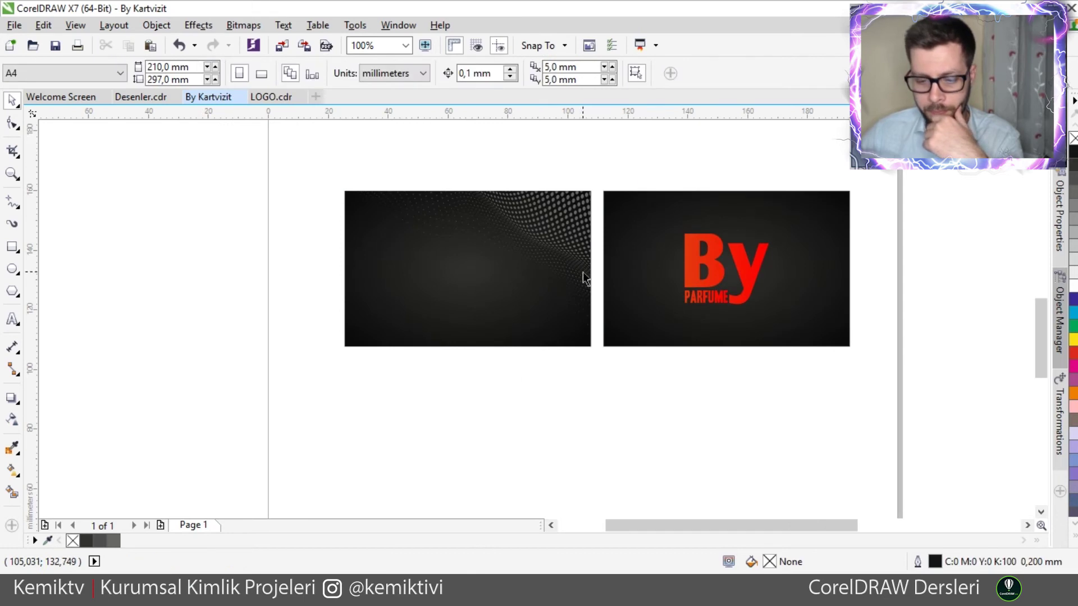
- Move the gold spiral group onto the right card and scale it to 56.5% around the By logo
scroll(584, 278, up, 1)
scroll(544, 273, down, 1)
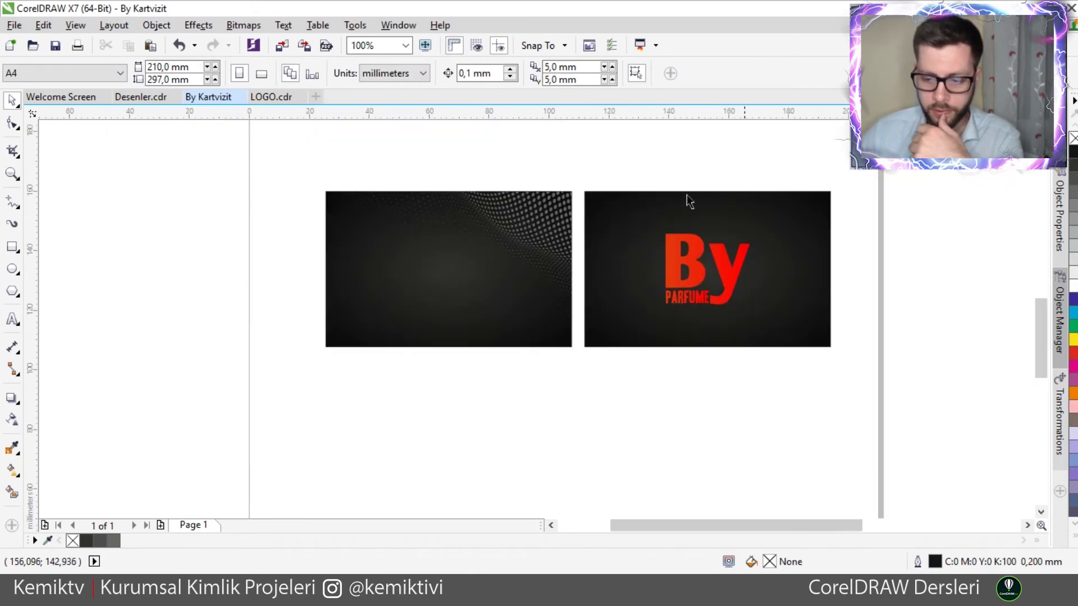
scroll(680, 247, down, 1)
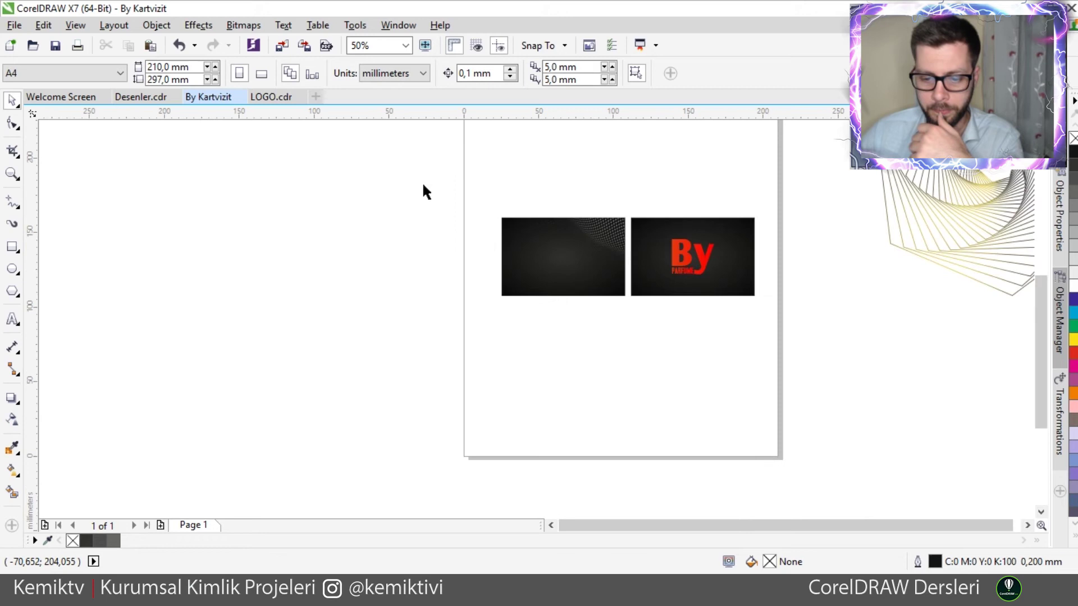
drag(916, 191, 696, 278)
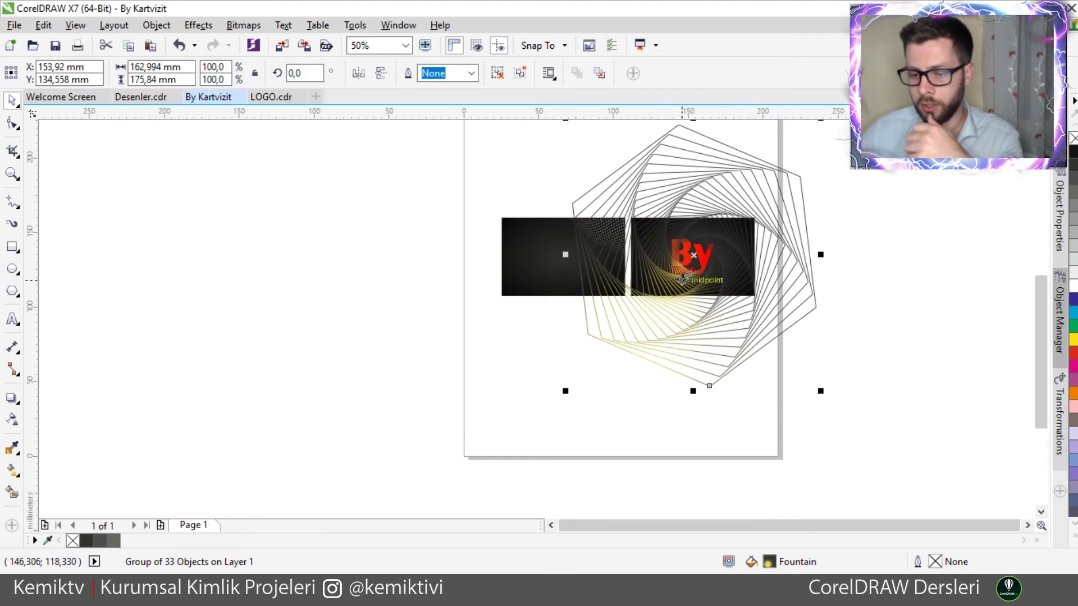
scroll(757, 259, up, 1)
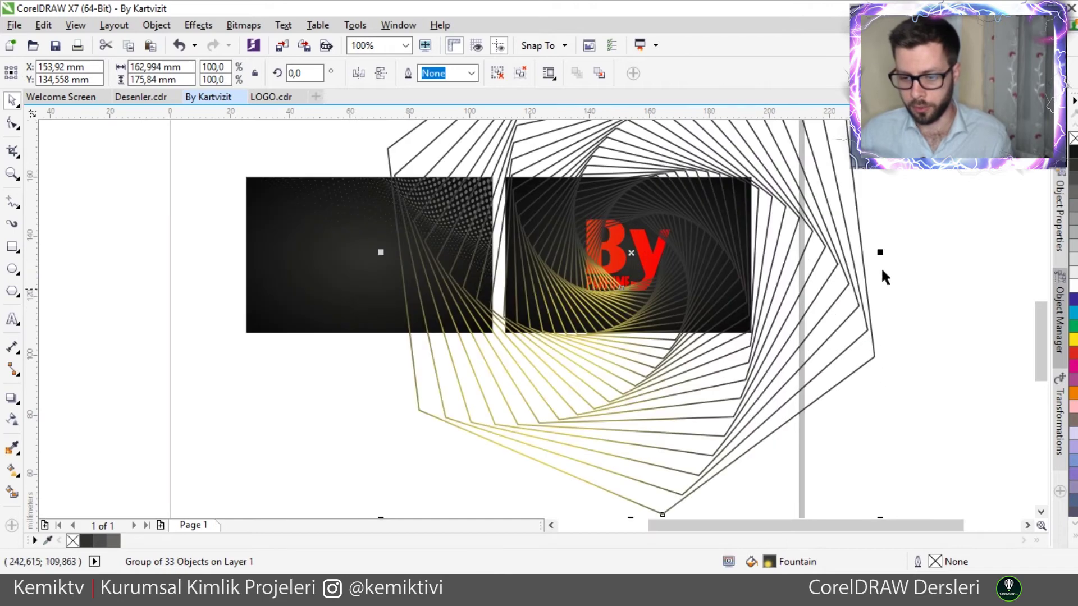
drag(879, 517, 781, 438)
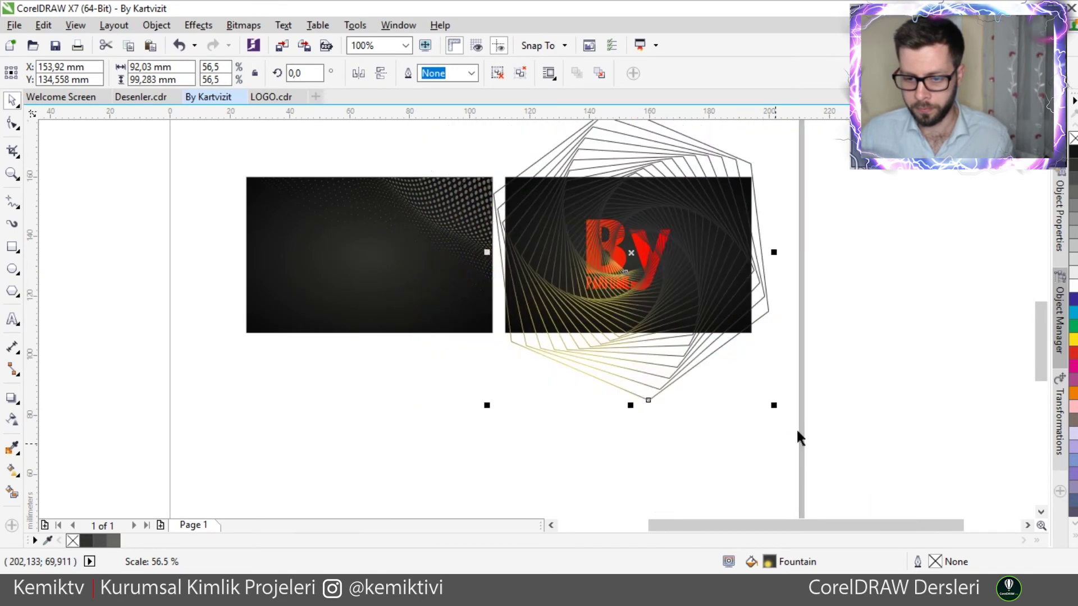
click(904, 353)
click(684, 282)
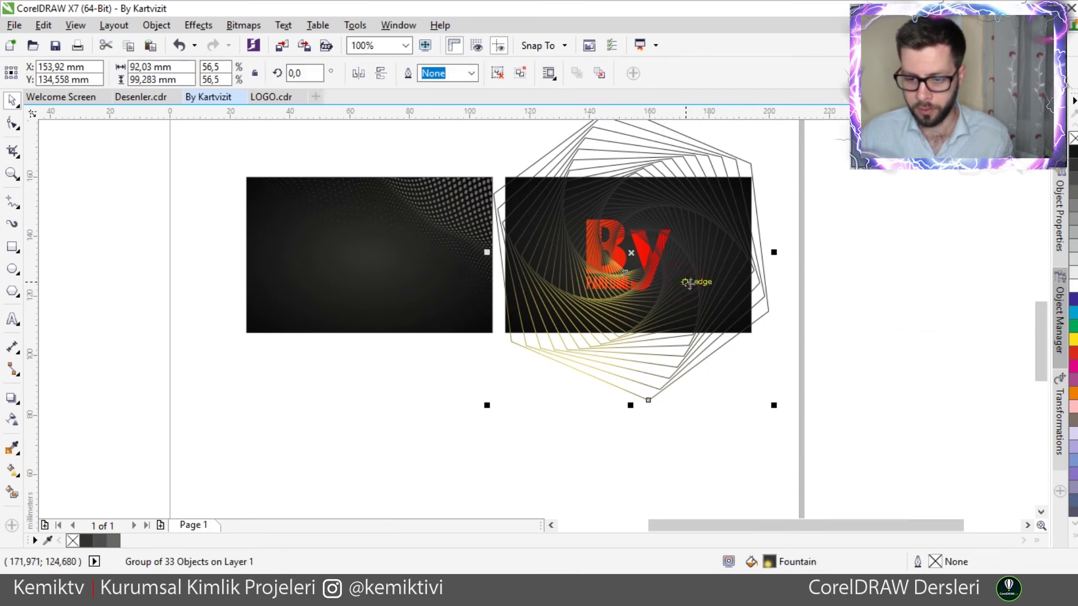
click(749, 184)
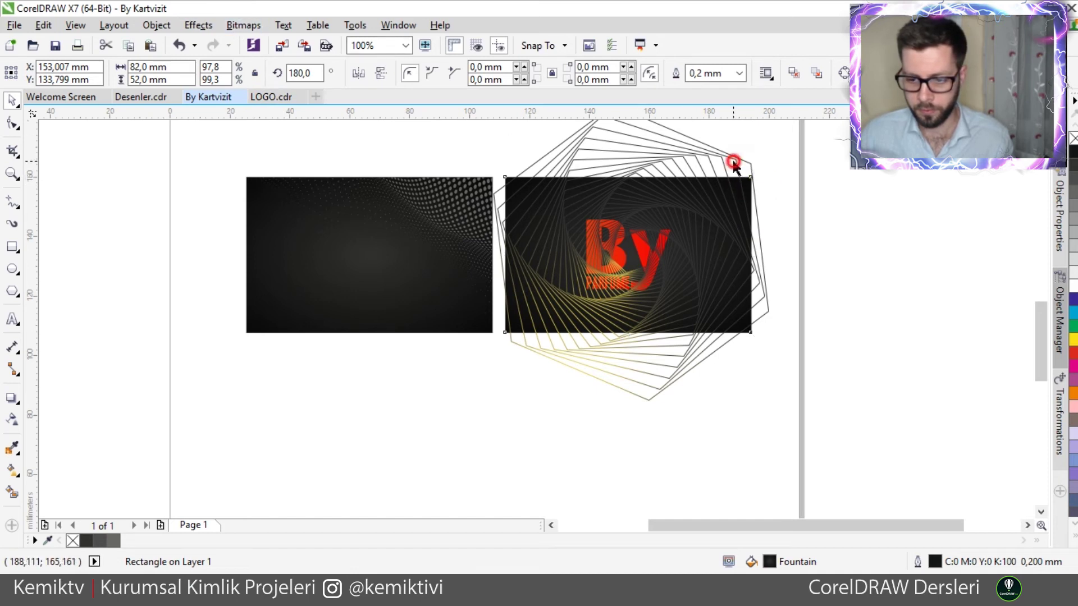
- PowerClip the spiral group into the right card rectangle via Object > PowerClip > Place Inside Frame
click(733, 164)
click(731, 162)
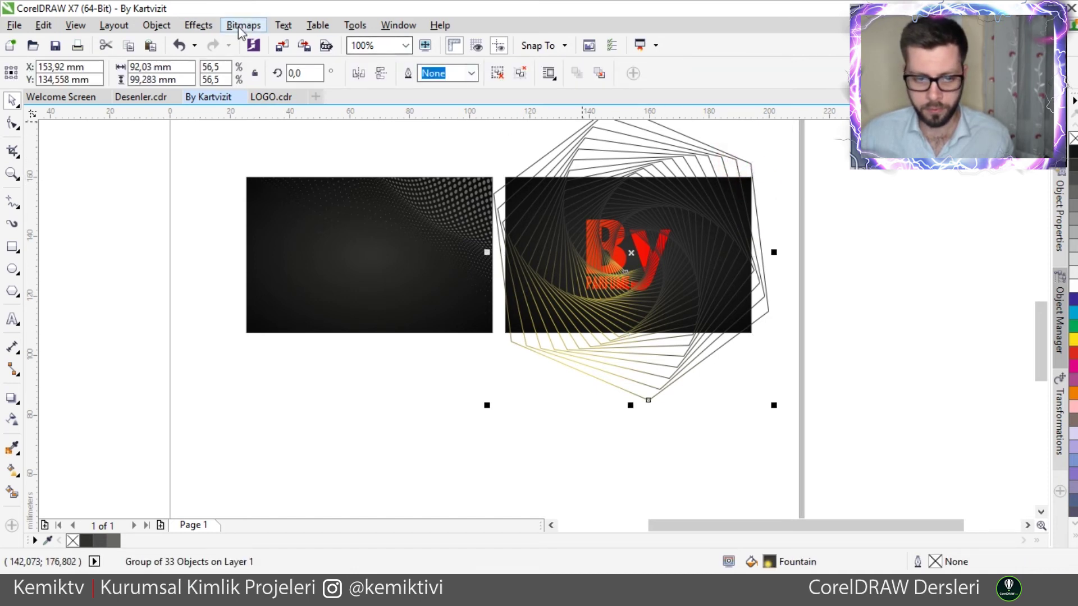
click(157, 25)
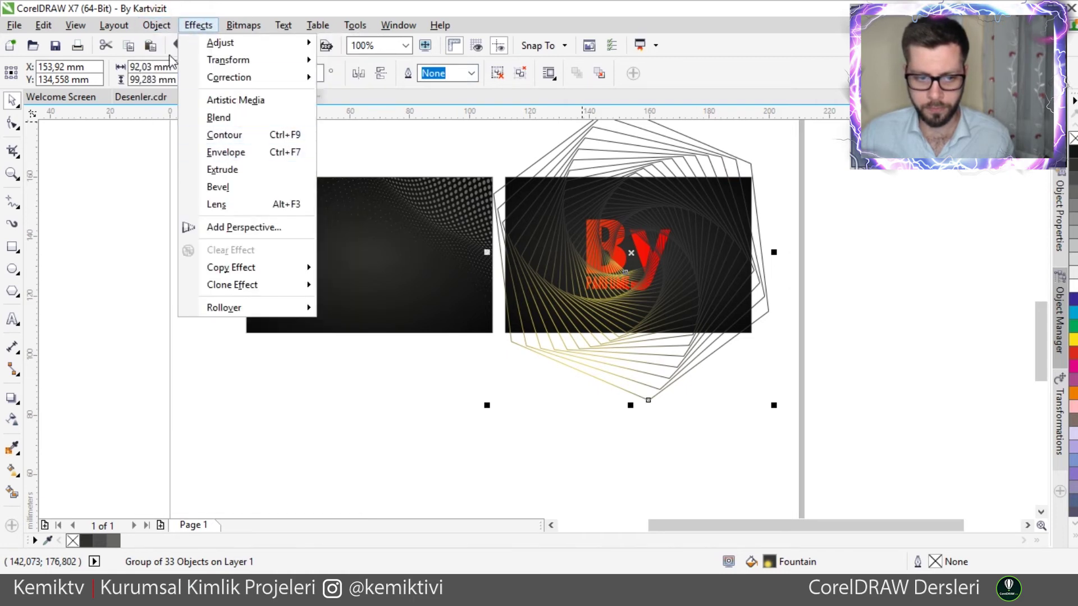
mouse_move(309, 163)
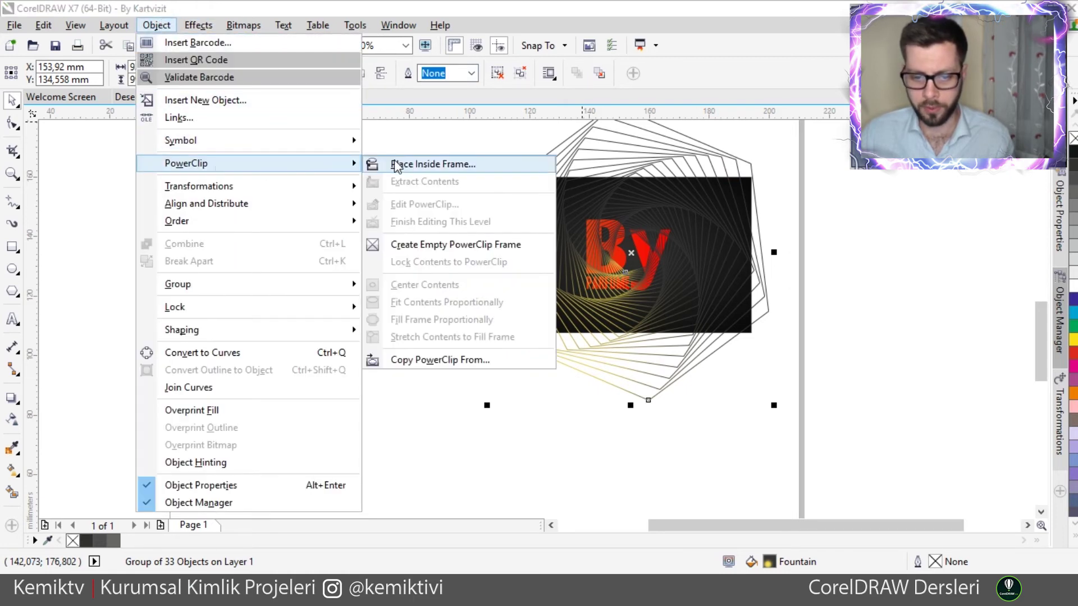
click(397, 164)
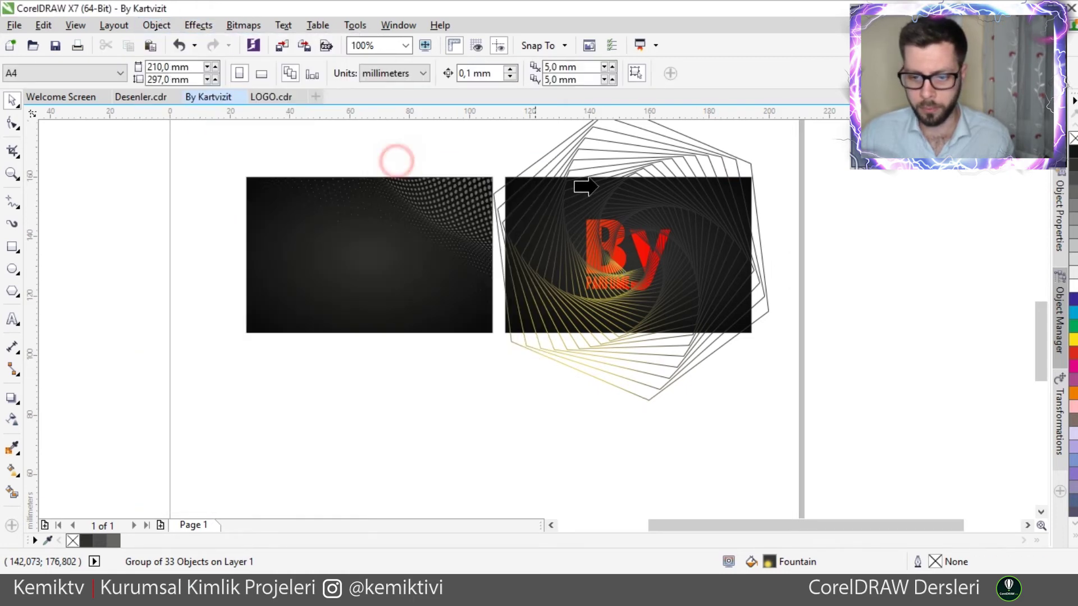
click(747, 187)
click(575, 433)
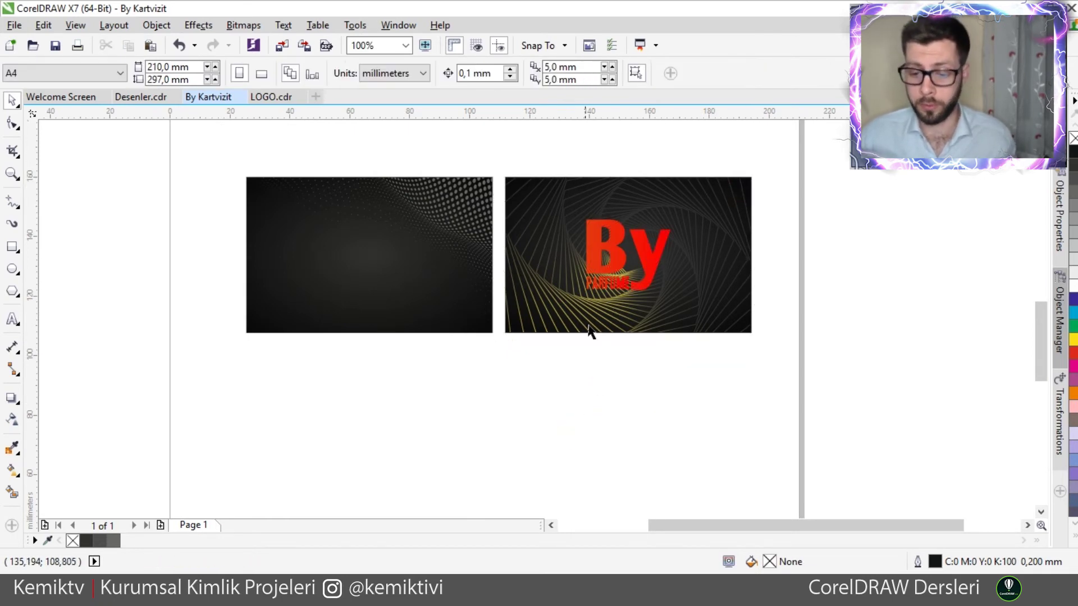
click(607, 376)
- Enter the right card's PowerClip contents and open the spiral's gradient fill settings
click(559, 298)
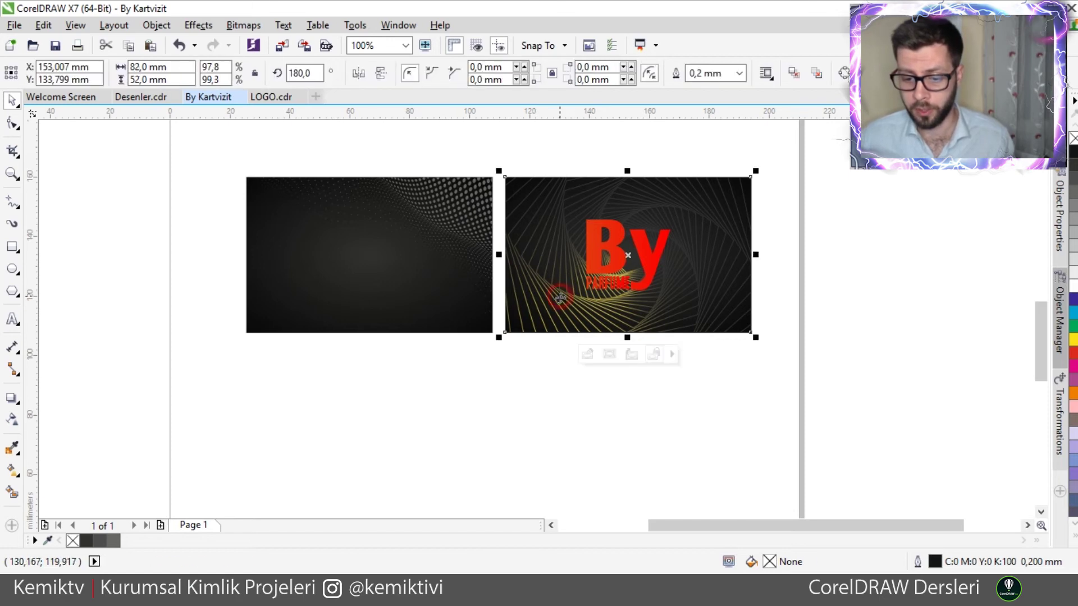
ctrl+click(560, 300)
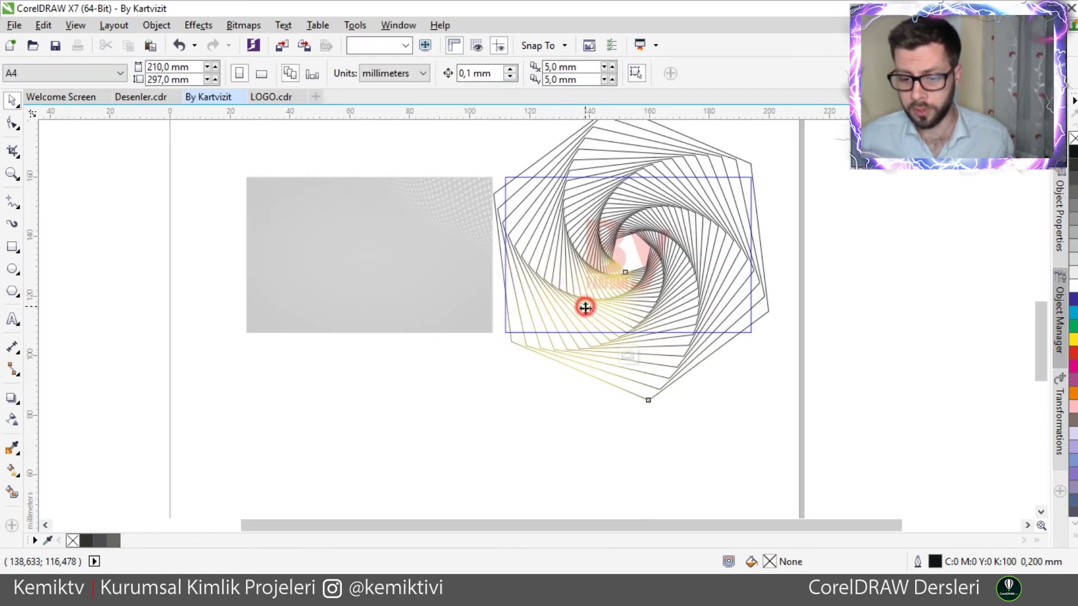
click(585, 307)
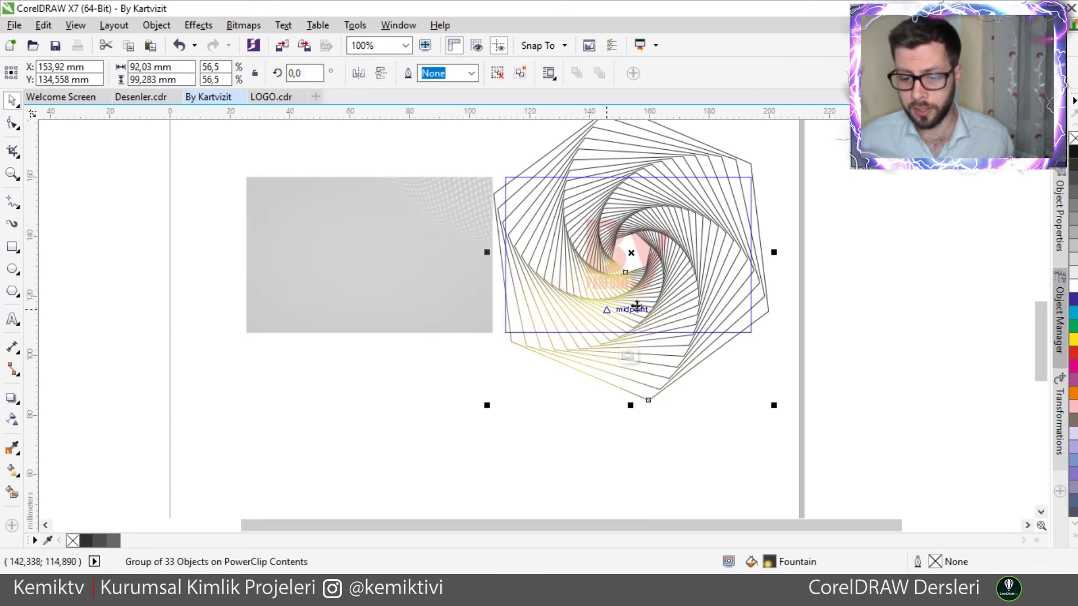
double_click(768, 561)
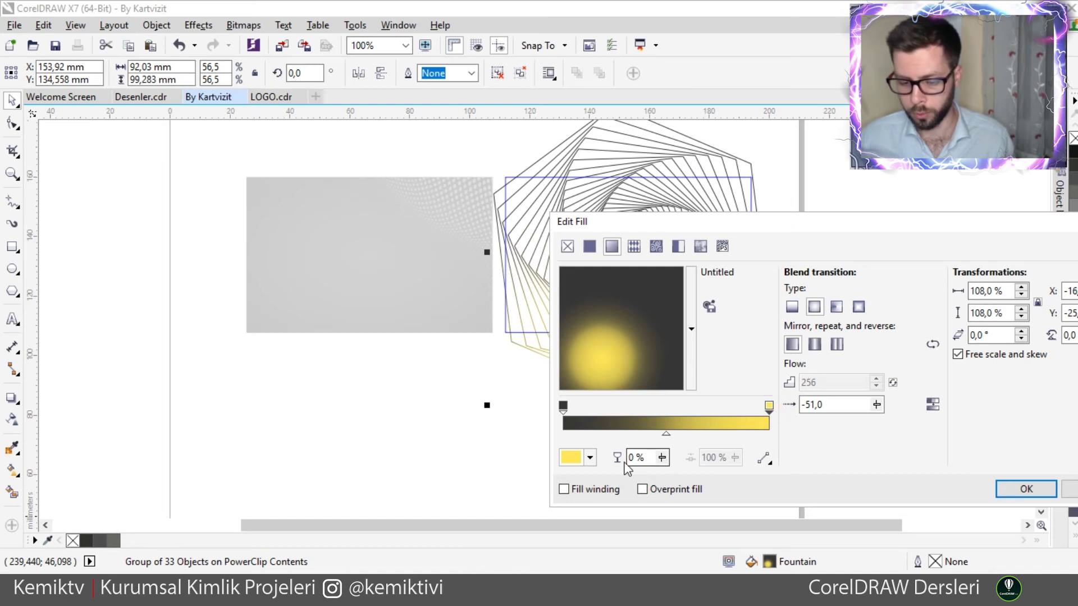
- Change the gradient's yellow node to CMYK orange with magenta 75 and apply the fill
click(589, 458)
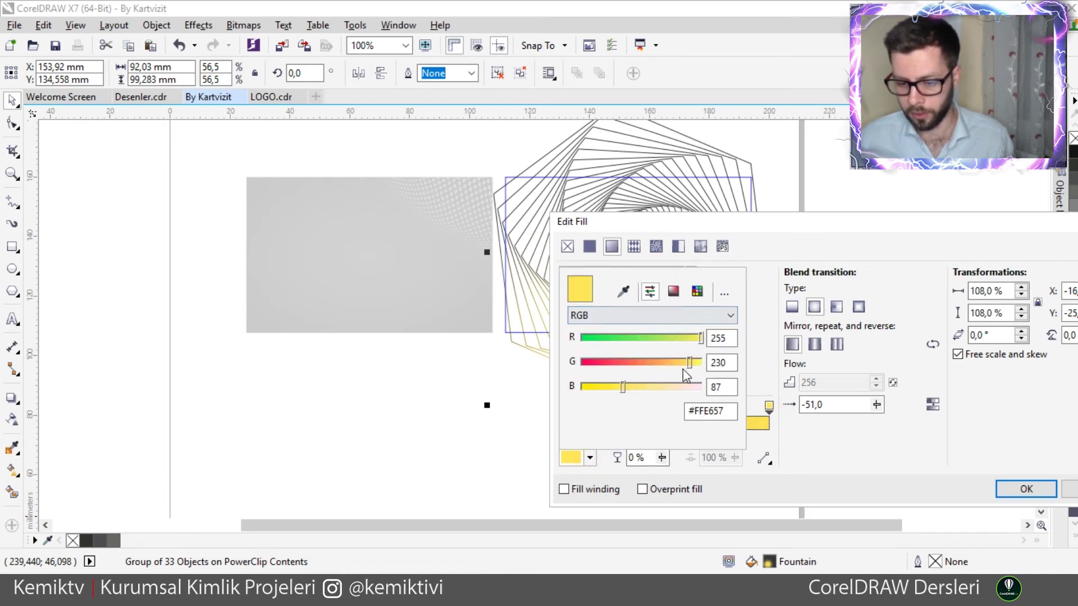
drag(614, 387, 601, 387)
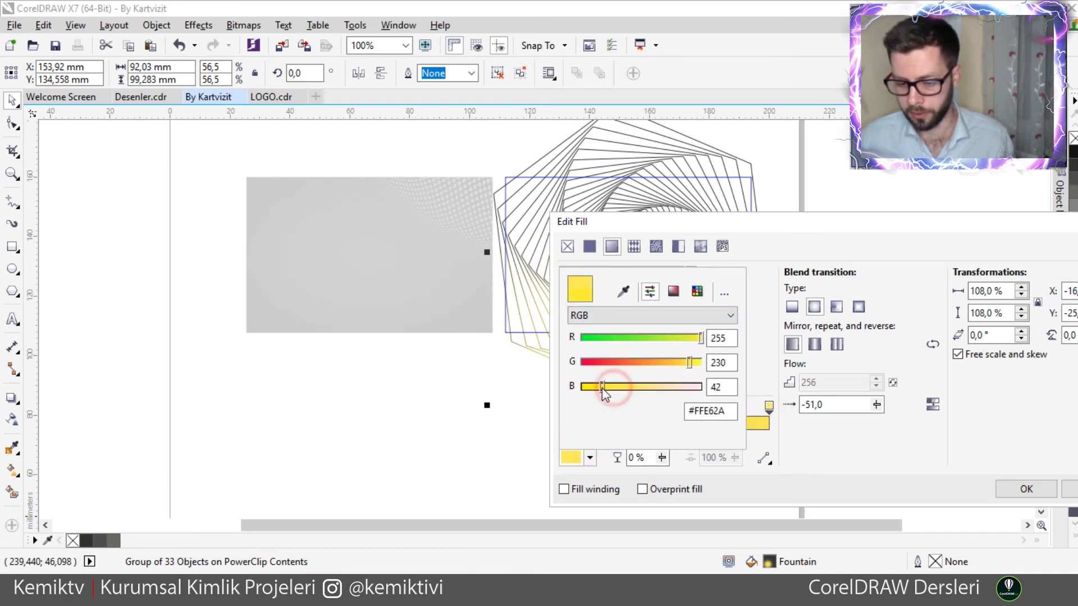
click(616, 316)
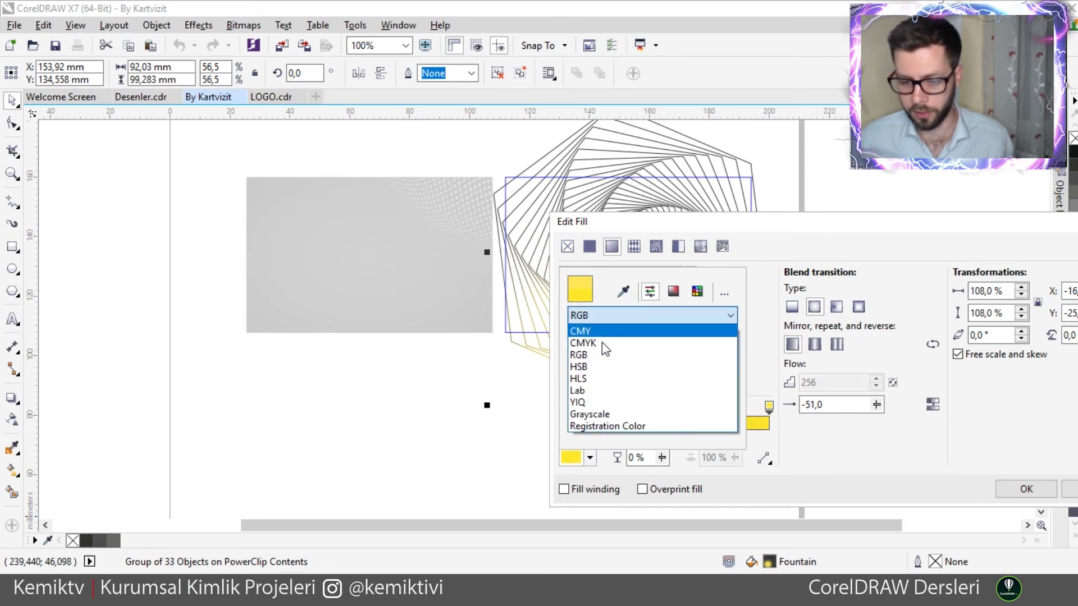
click(599, 343)
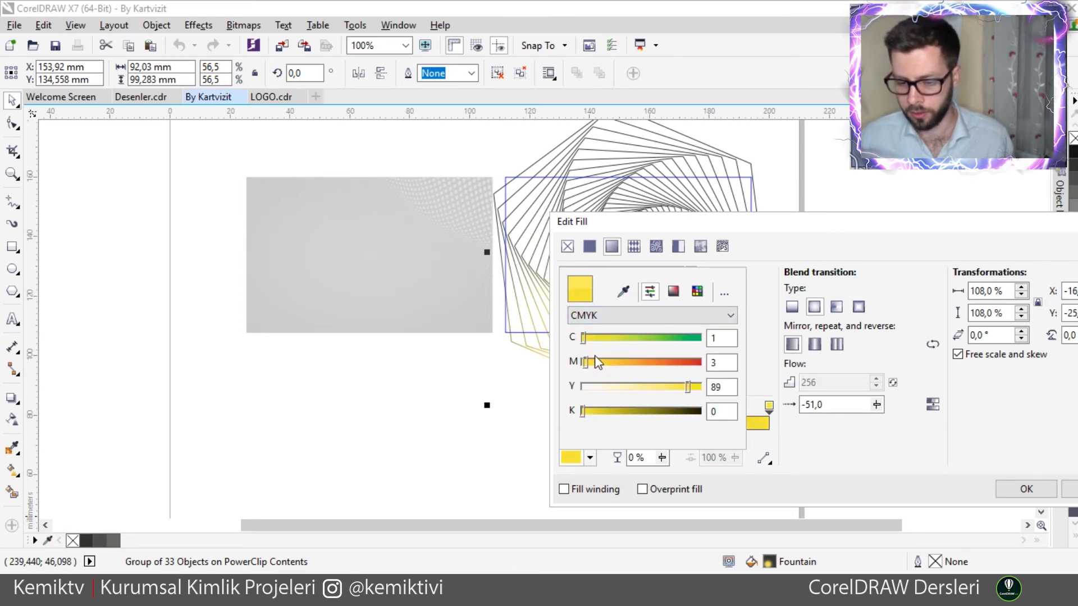
drag(587, 361, 671, 365)
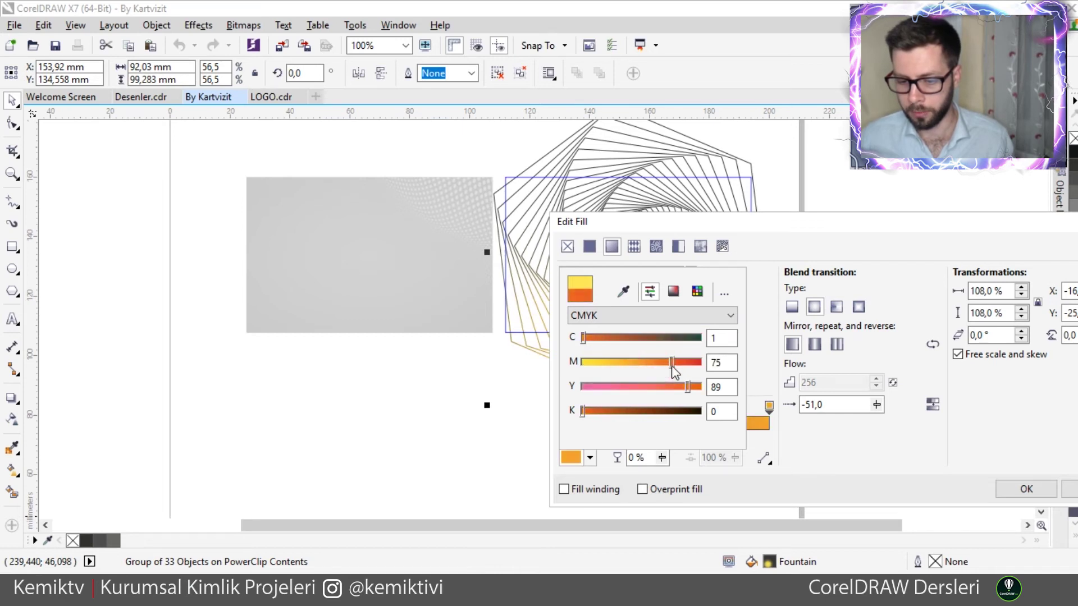
click(818, 474)
click(1026, 490)
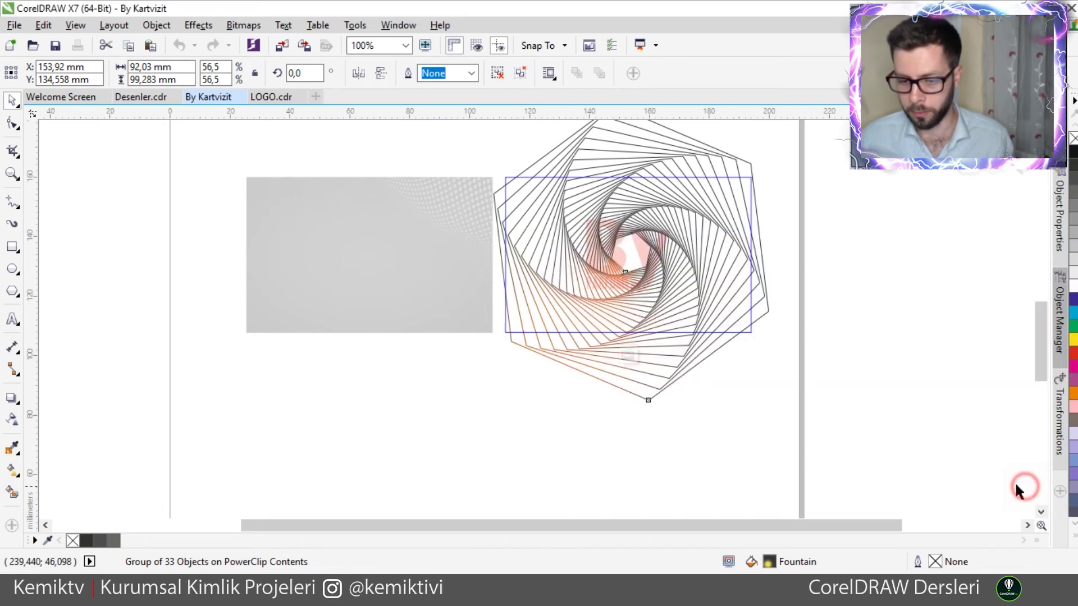
- Finish editing the PowerClip contents and reselect the right card
click(628, 355)
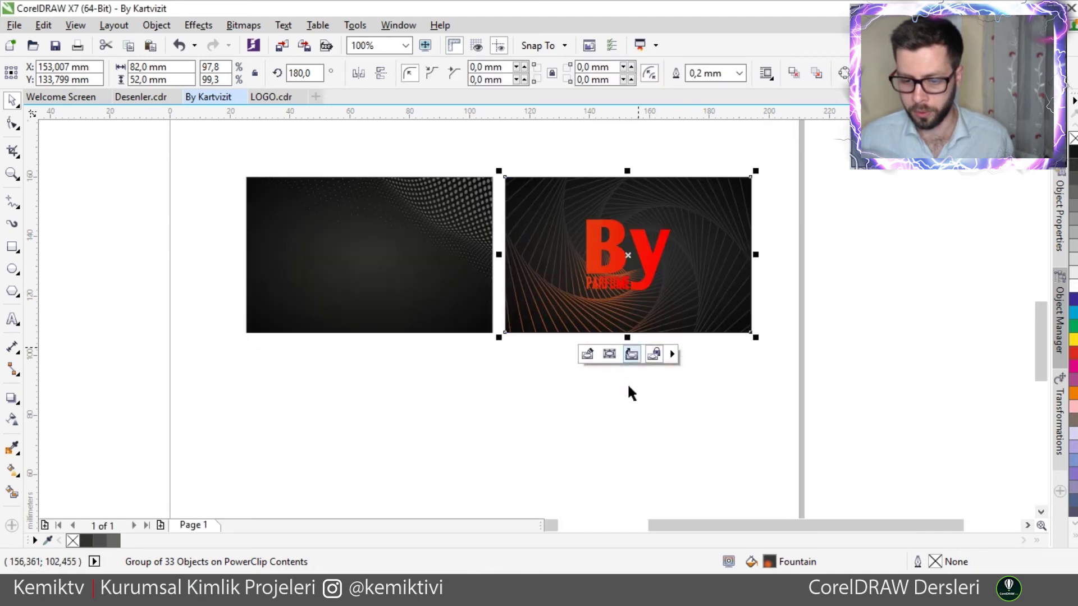
click(593, 436)
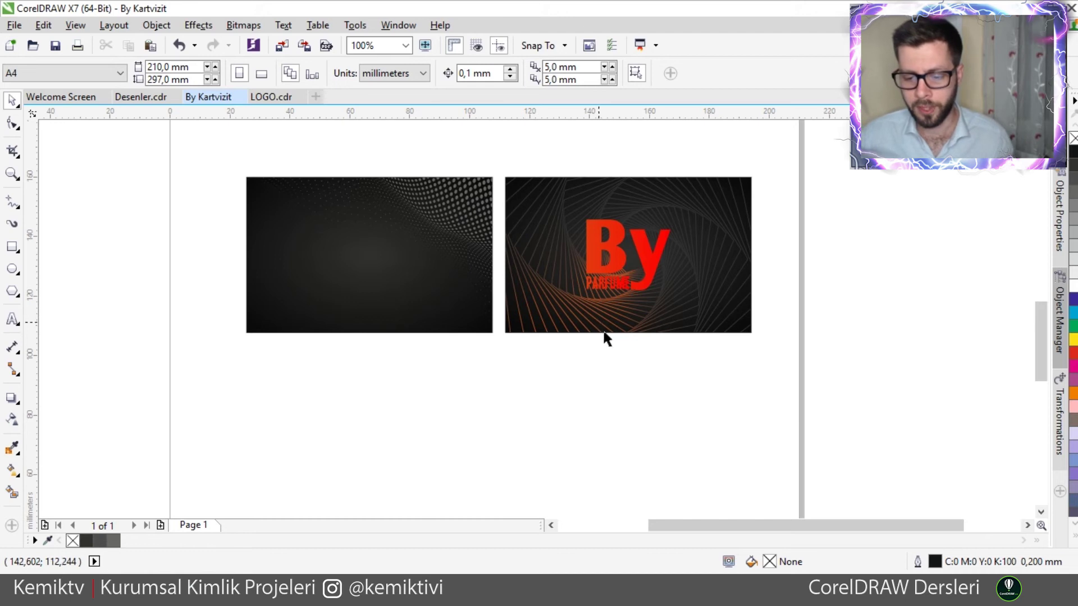
click(573, 306)
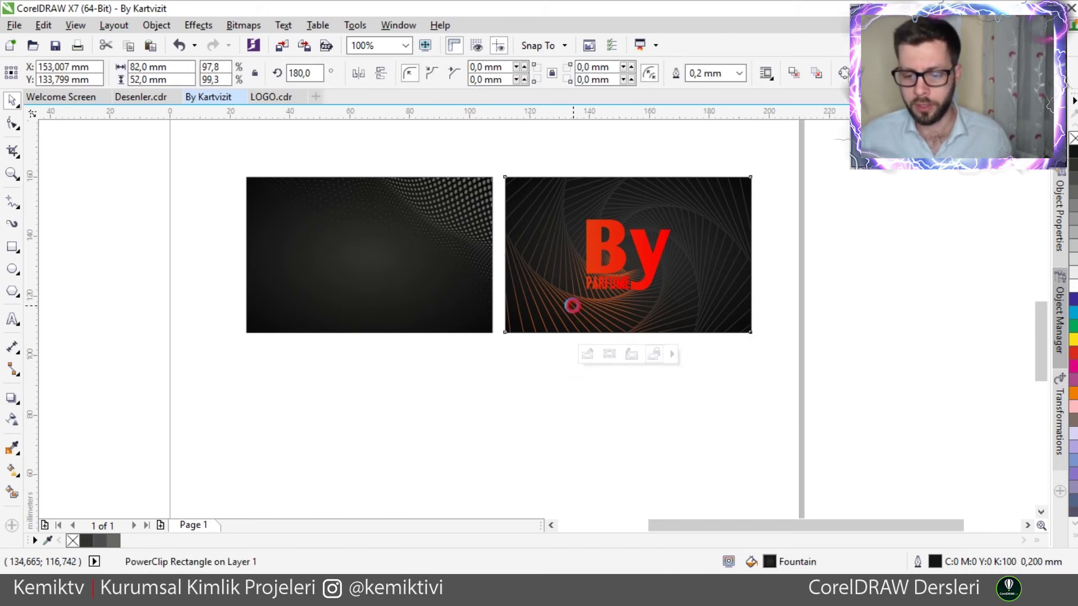
- Copy the orange spiral group from inside the right card's PowerClip
double_click(569, 304)
click(560, 303)
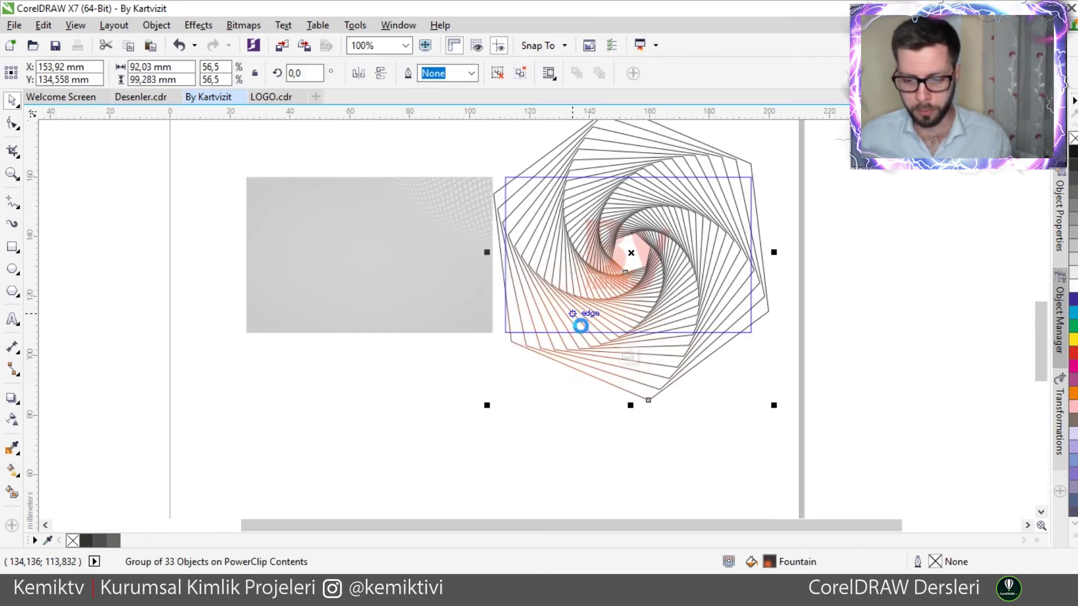
click(596, 489)
click(629, 355)
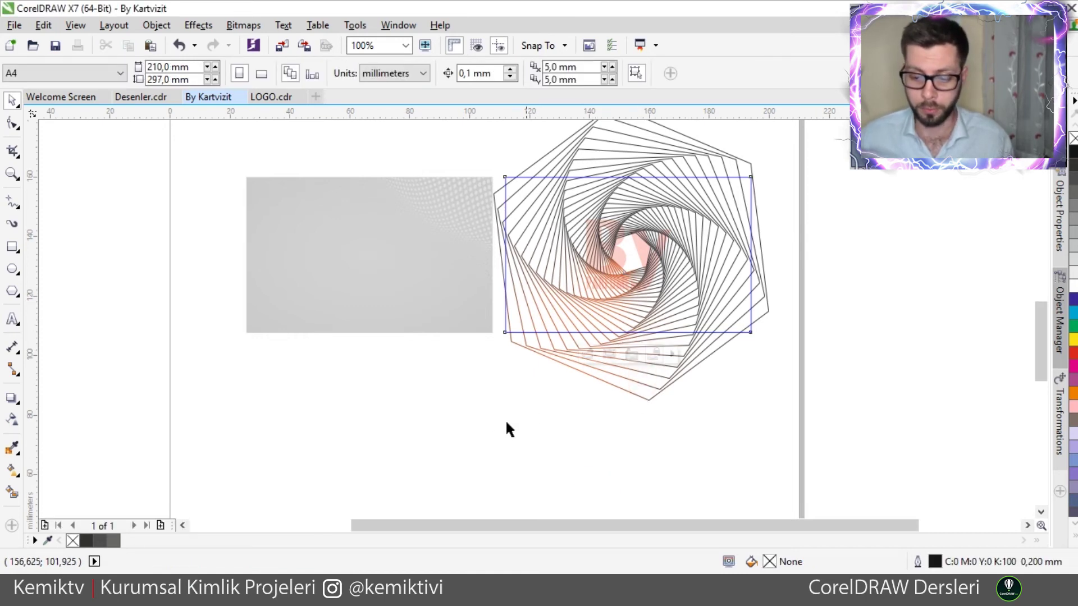
click(452, 426)
- Paste the spiral into the left card's PowerClip, move it lower-left and scale it to 24.8%
click(367, 296)
double_click(362, 289)
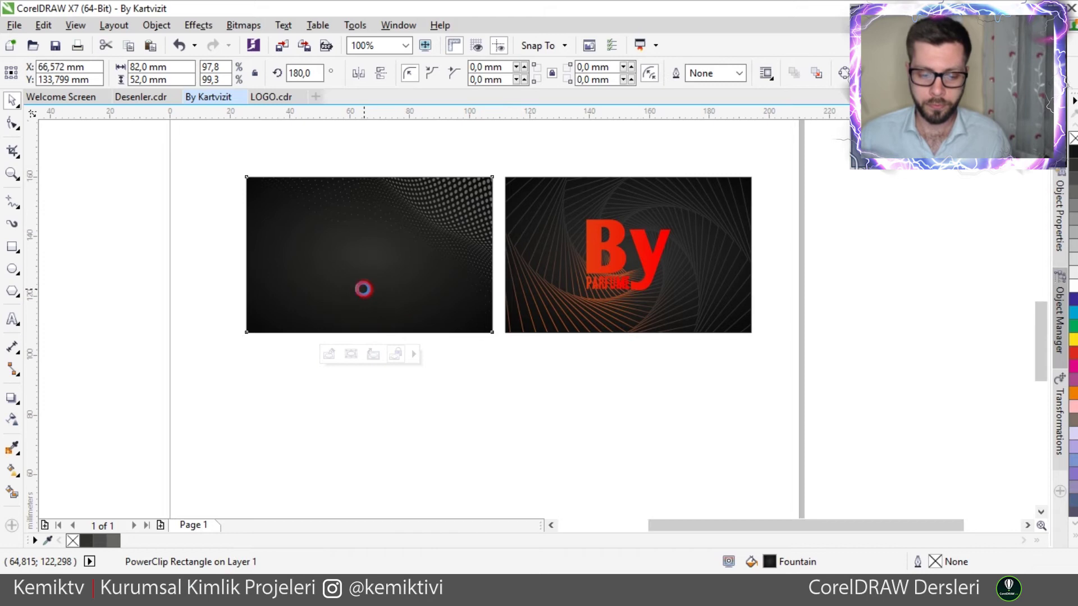
key(Tab)
drag(534, 253, 212, 313)
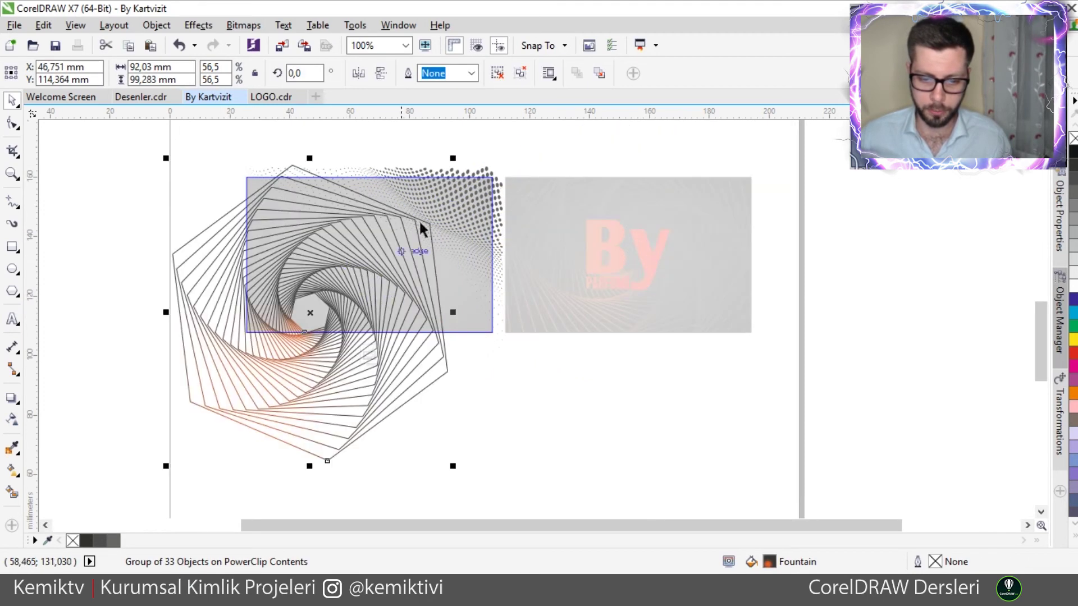
drag(451, 161, 271, 438)
- Rotate the spiral copy to about 204° and finish editing the left card's contents
click(366, 271)
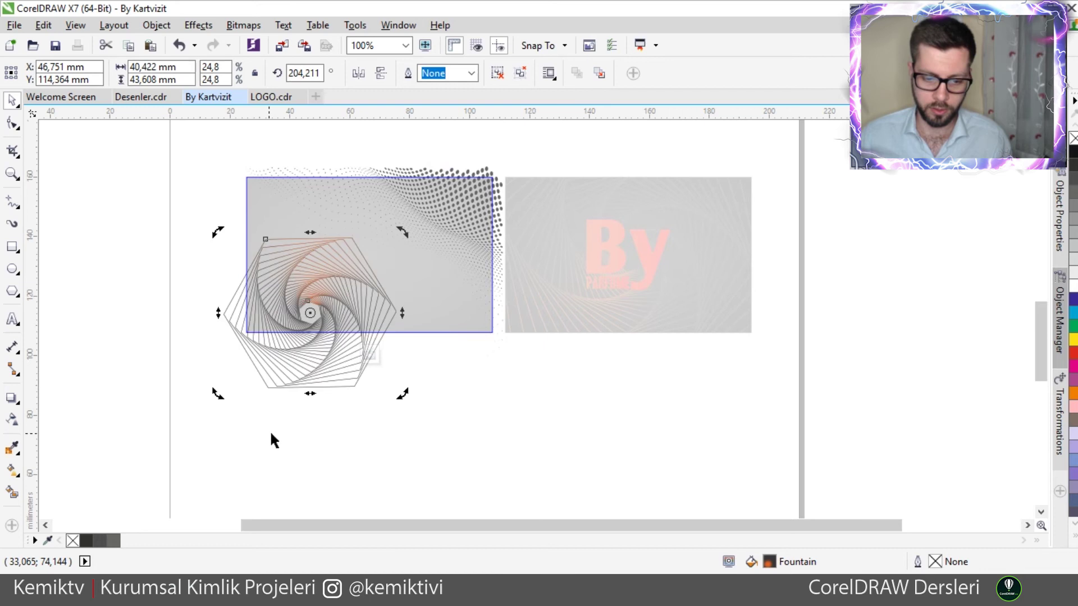
drag(345, 333, 305, 380)
click(327, 276)
drag(383, 257, 443, 295)
click(471, 396)
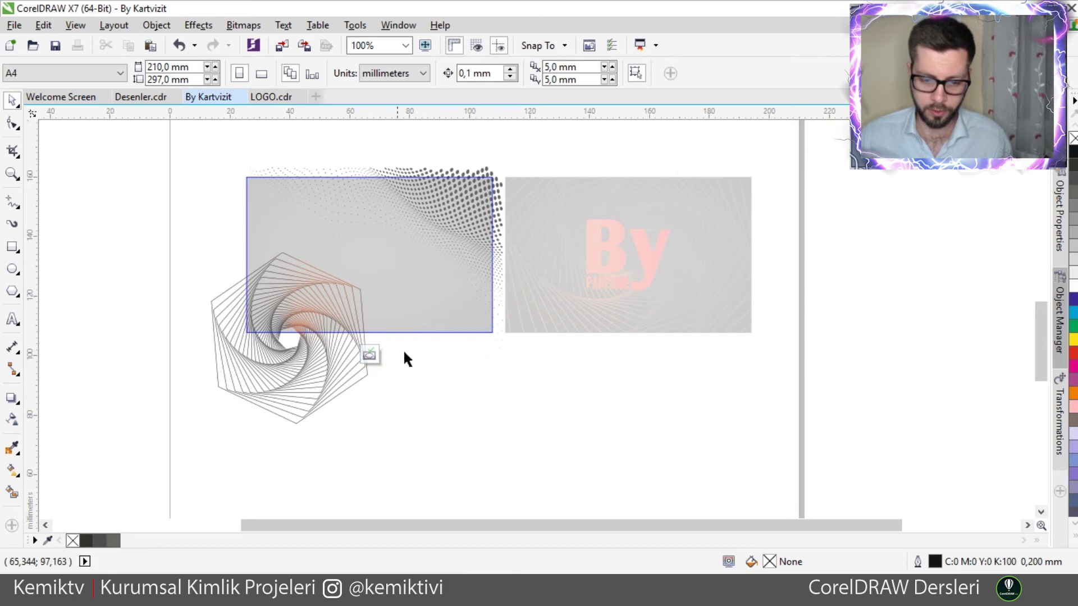
click(370, 354)
click(492, 384)
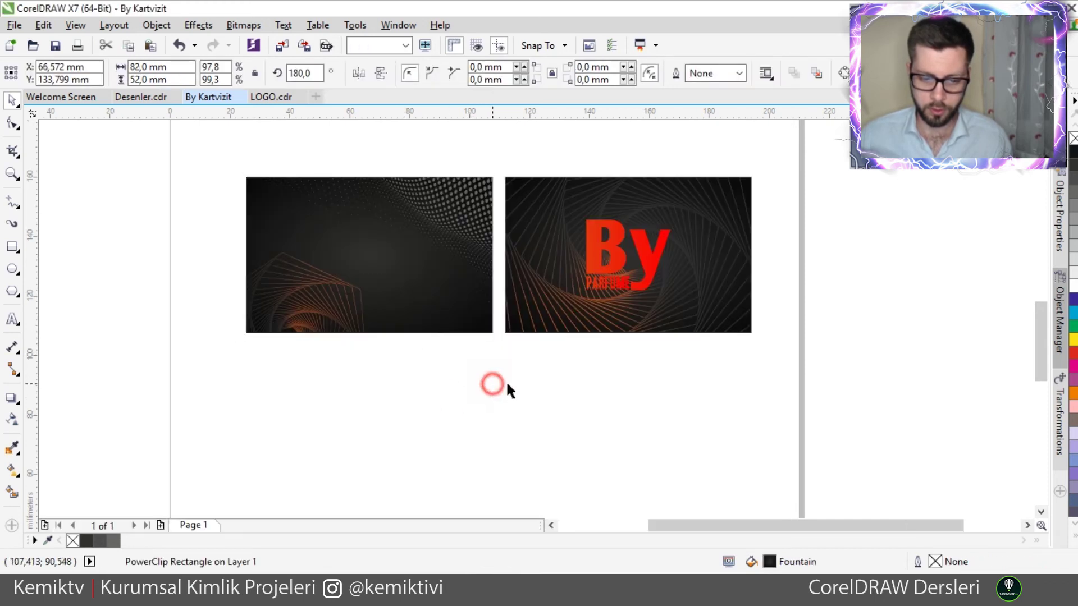
scroll(425, 269, up, 2)
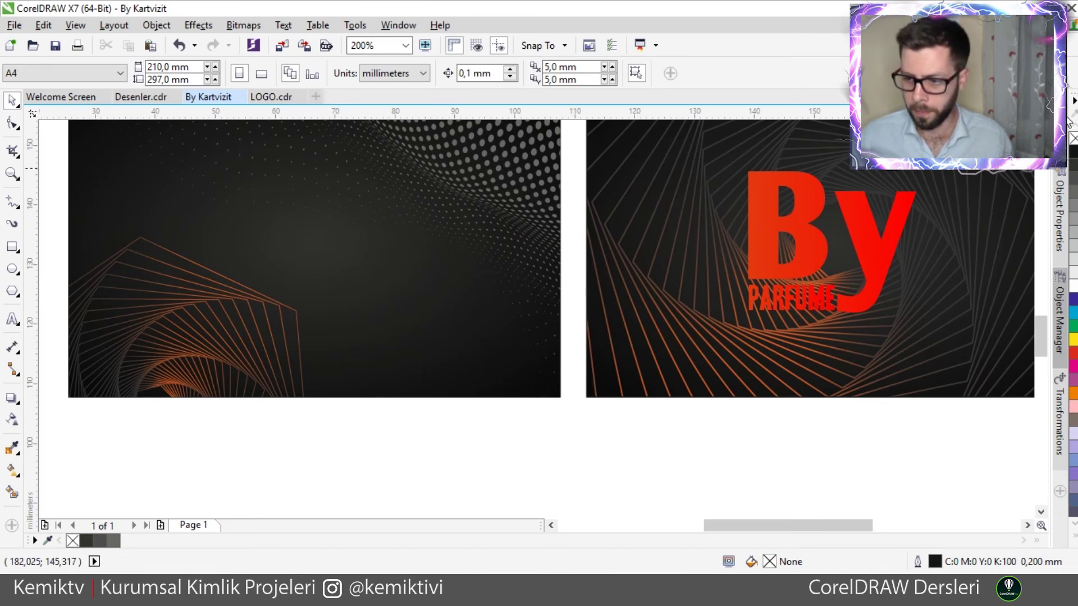
- Zoom so both cards fill the window and start a text line above the left card
scroll(596, 204, down, 2)
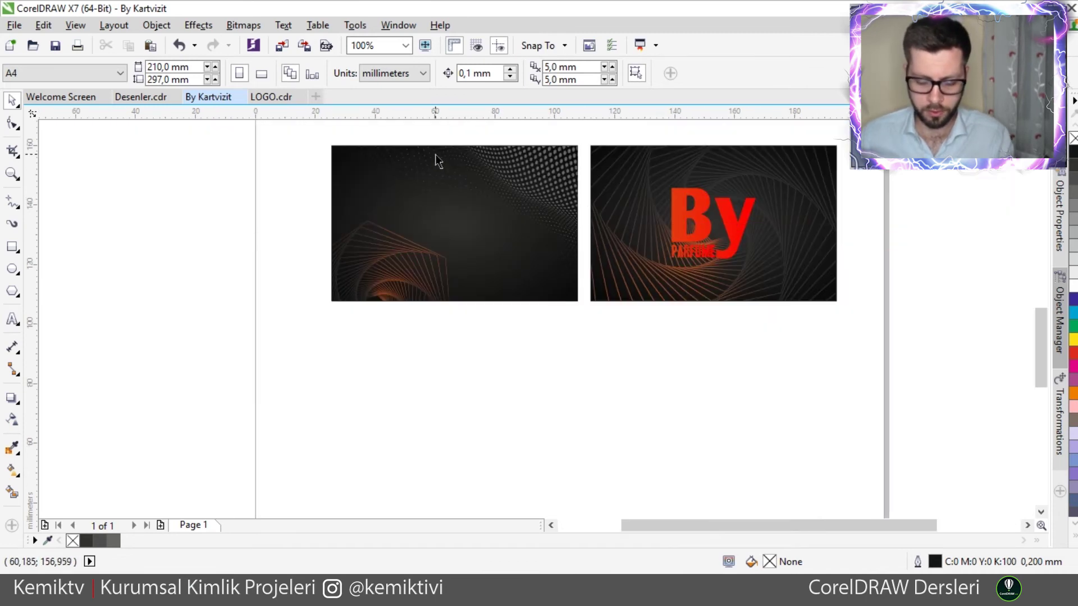
key(F4)
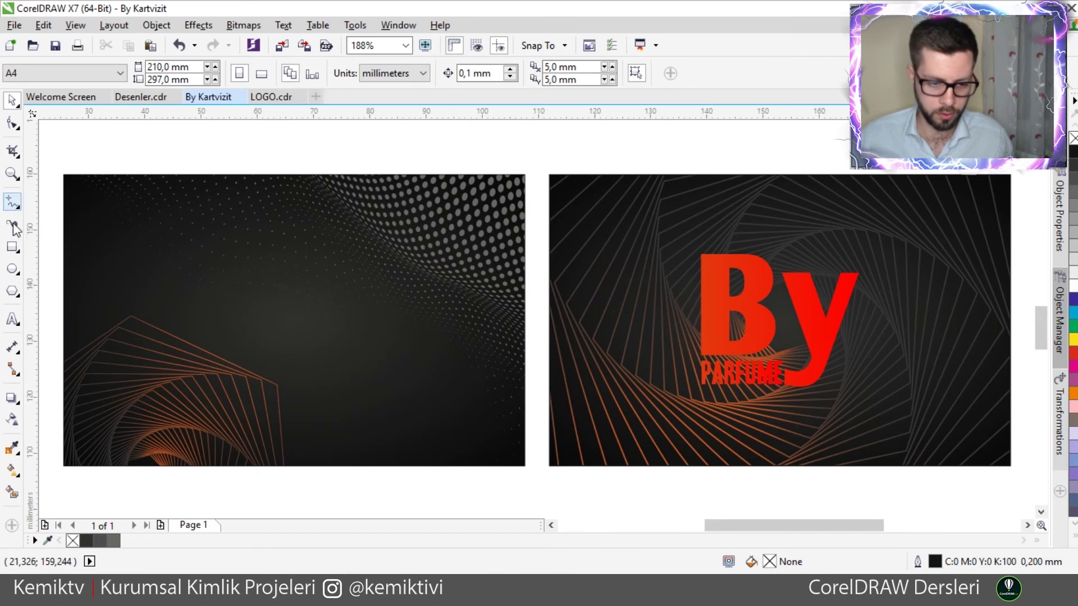
click(12, 318)
click(195, 159)
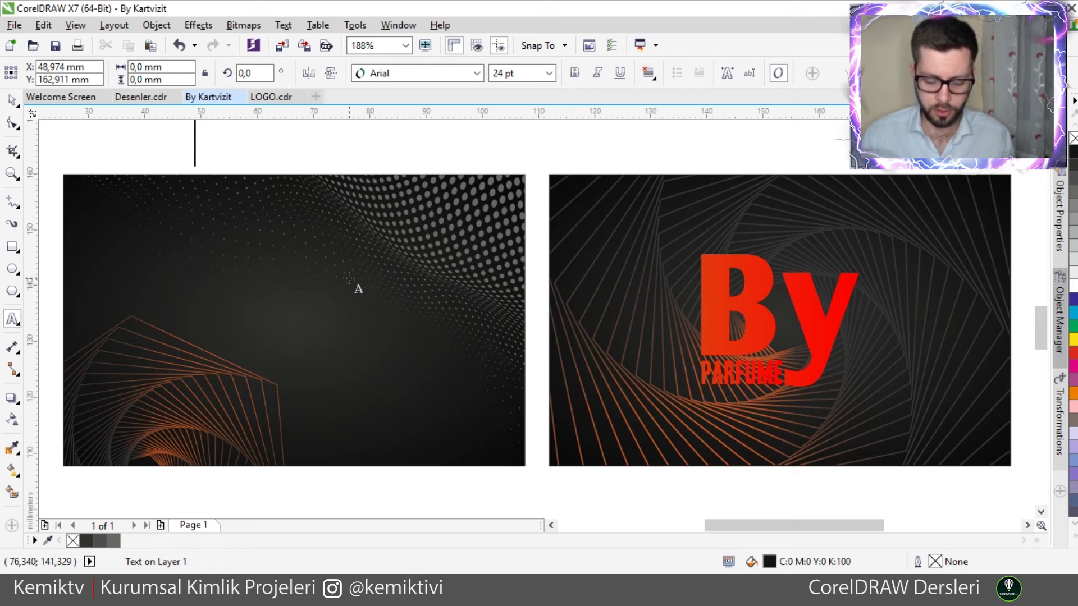
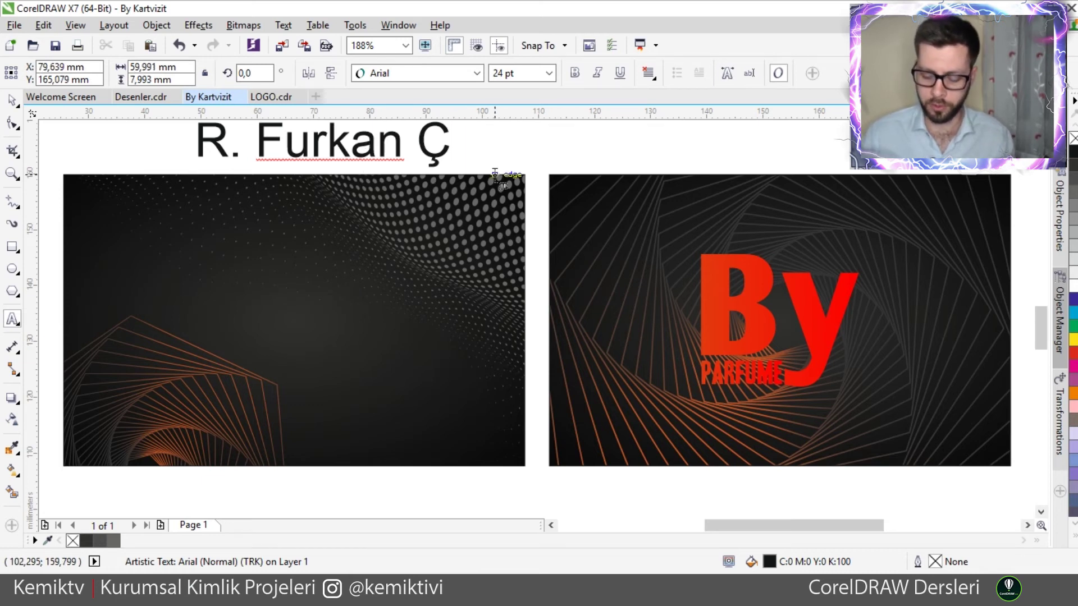
- Type the cardholder's full name in 24 pt Arial, retyping the surname in capitals
text(l)
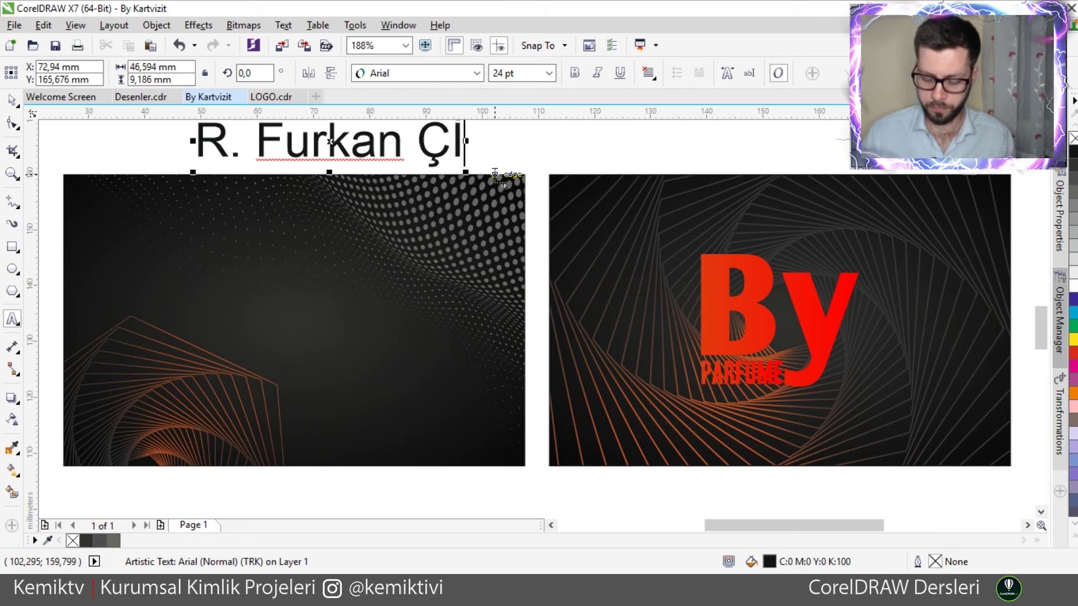
text(ÇEK)
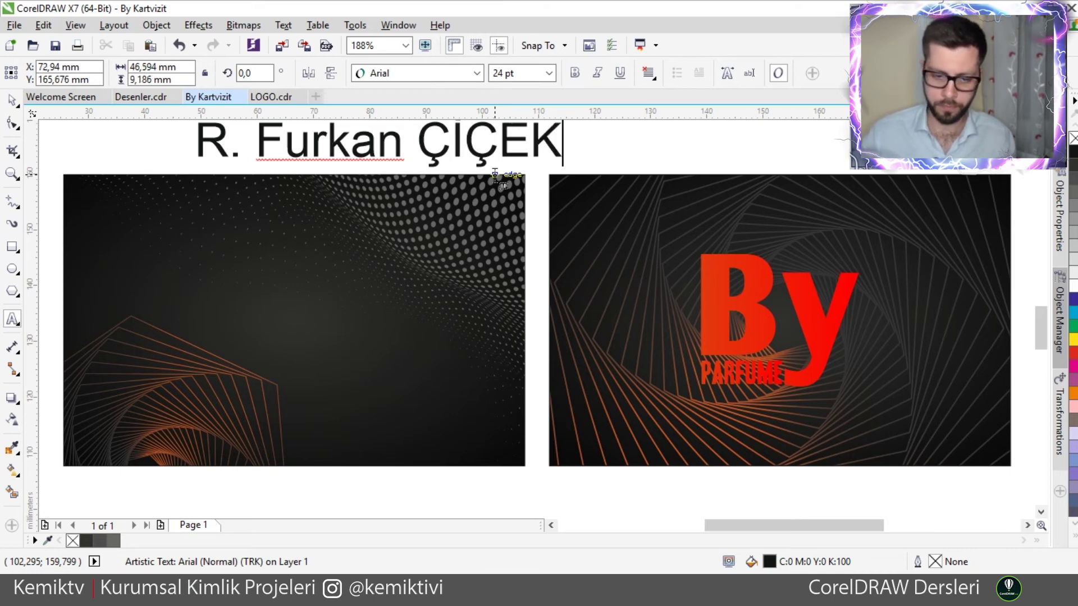
key(Escape)
key(F5)
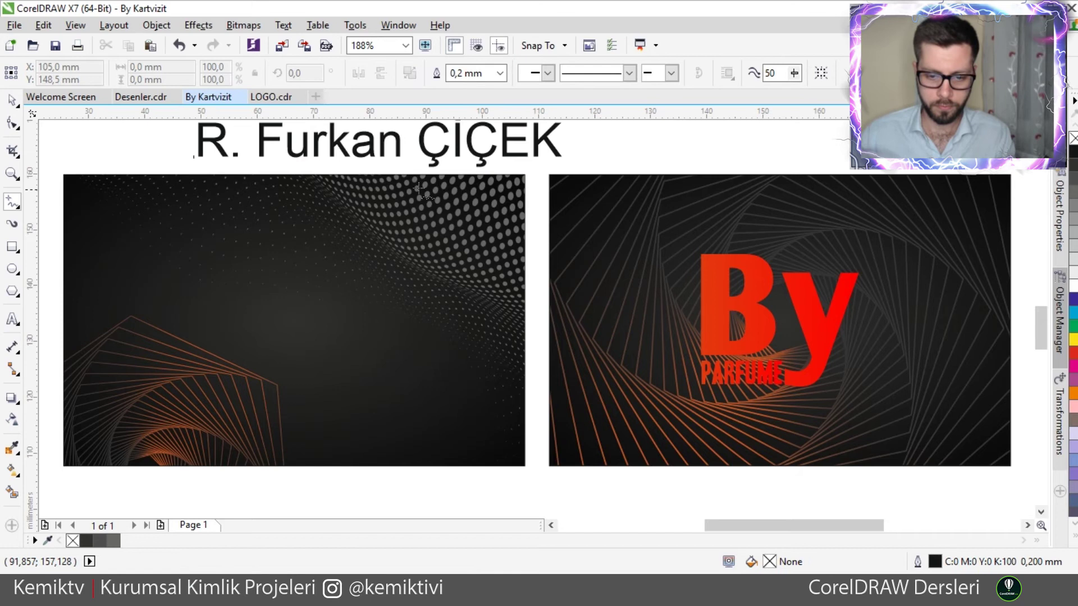
scroll(213, 160, up, 1)
- Move the cardholder's name onto the left card and set it to 12 pt
click(12, 100)
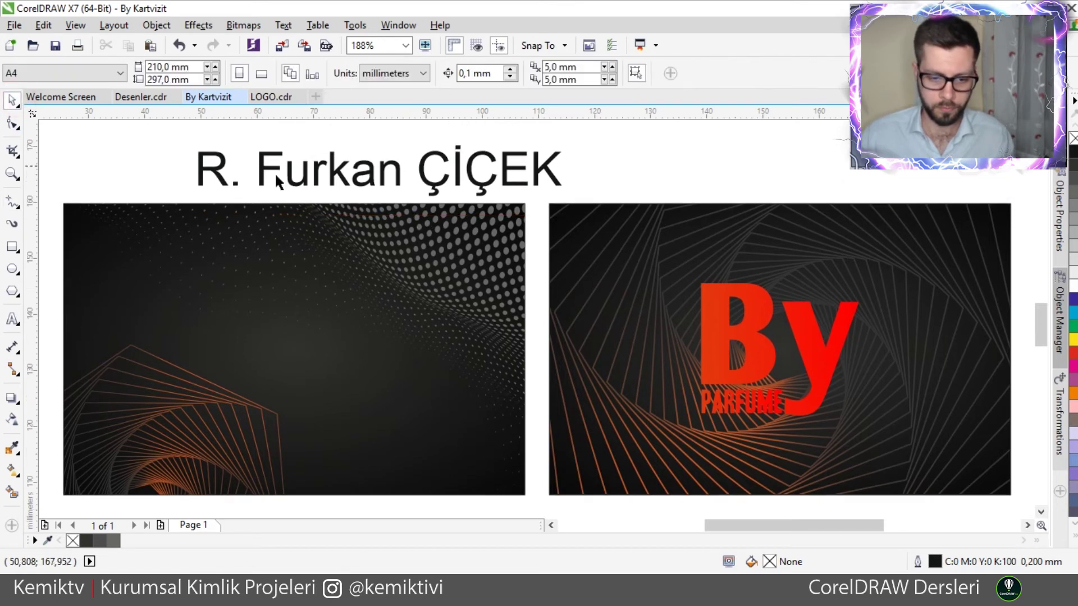
click(289, 183)
drag(321, 179, 261, 260)
drag(133, 283, 358, 264)
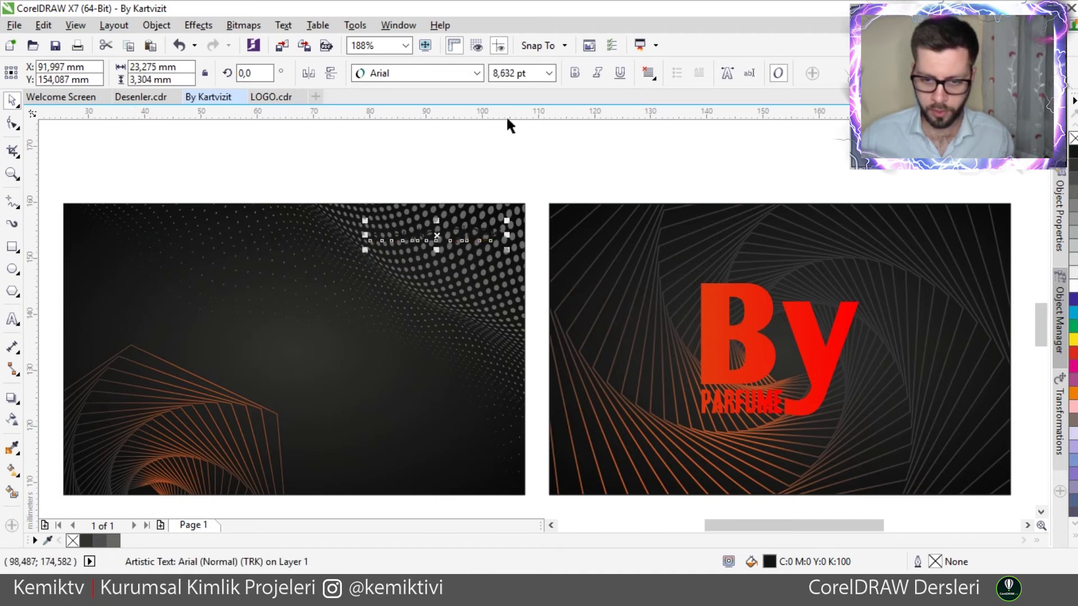
click(549, 73)
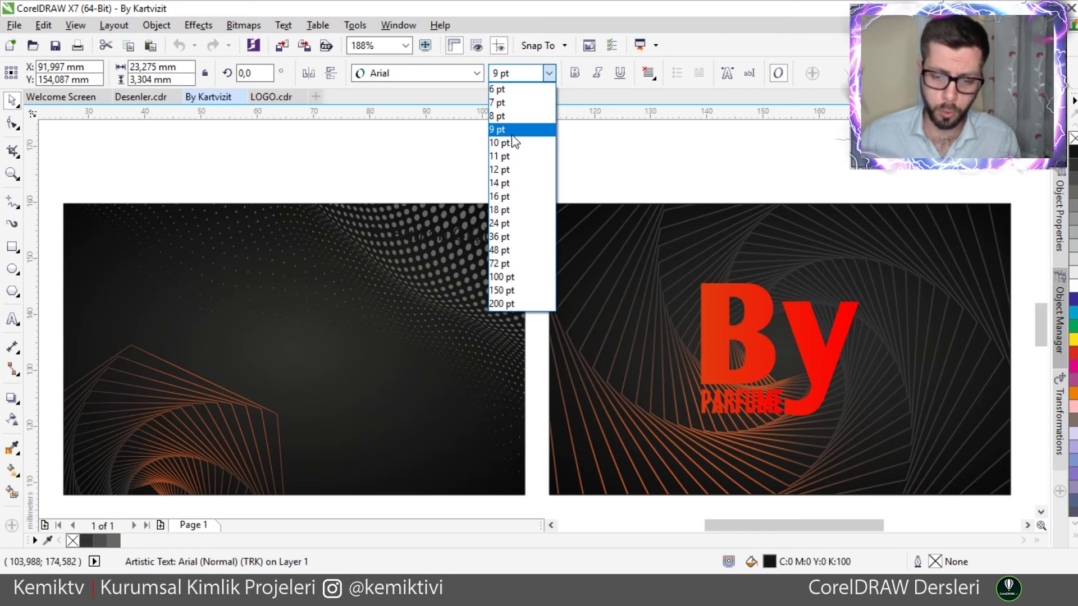
click(510, 169)
- Make the name bold white, and add a 67.6% By PARFUME logo copy top right
drag(481, 213, 456, 200)
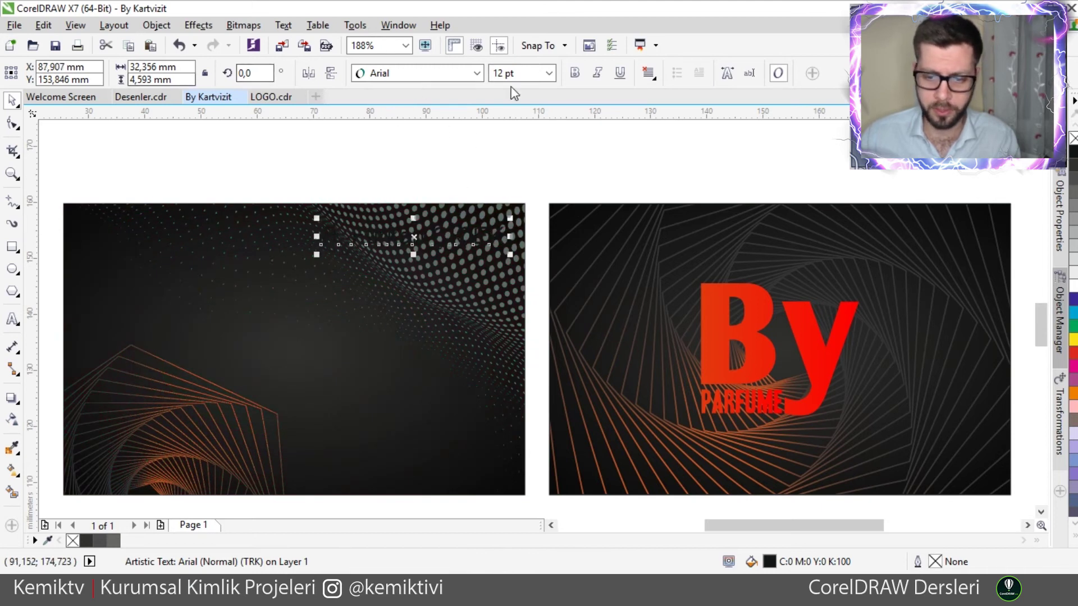
click(574, 72)
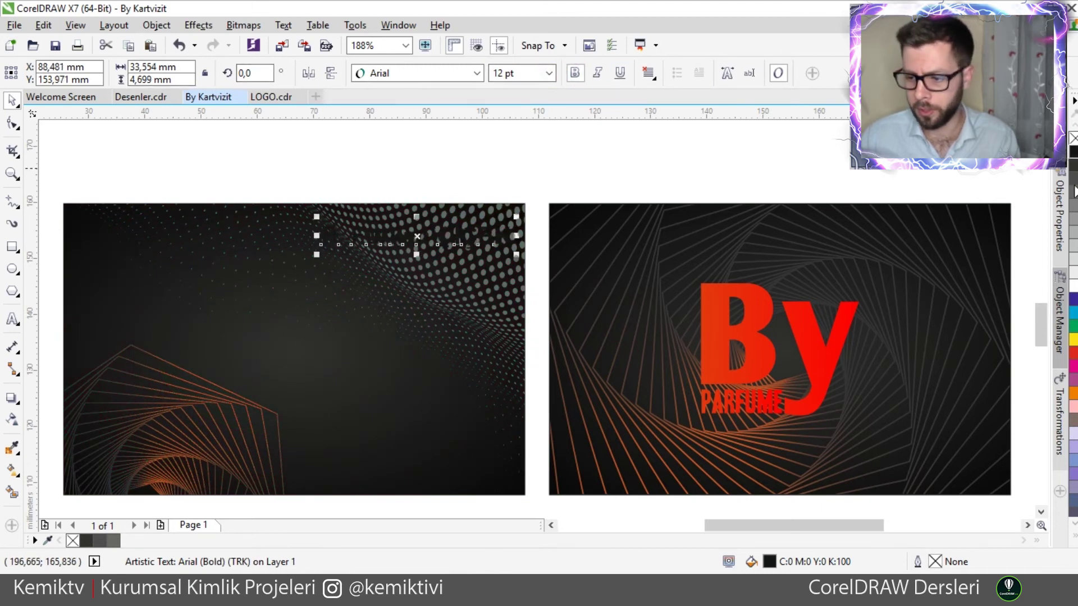
click(1073, 287)
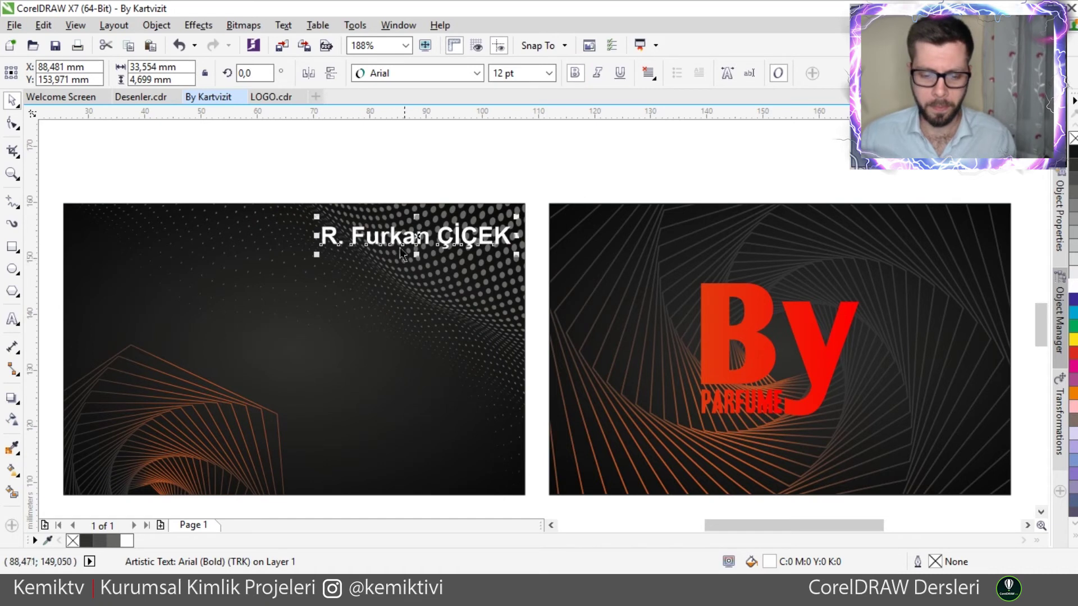
drag(399, 247, 160, 318)
drag(712, 336, 407, 279)
drag(346, 350, 424, 279)
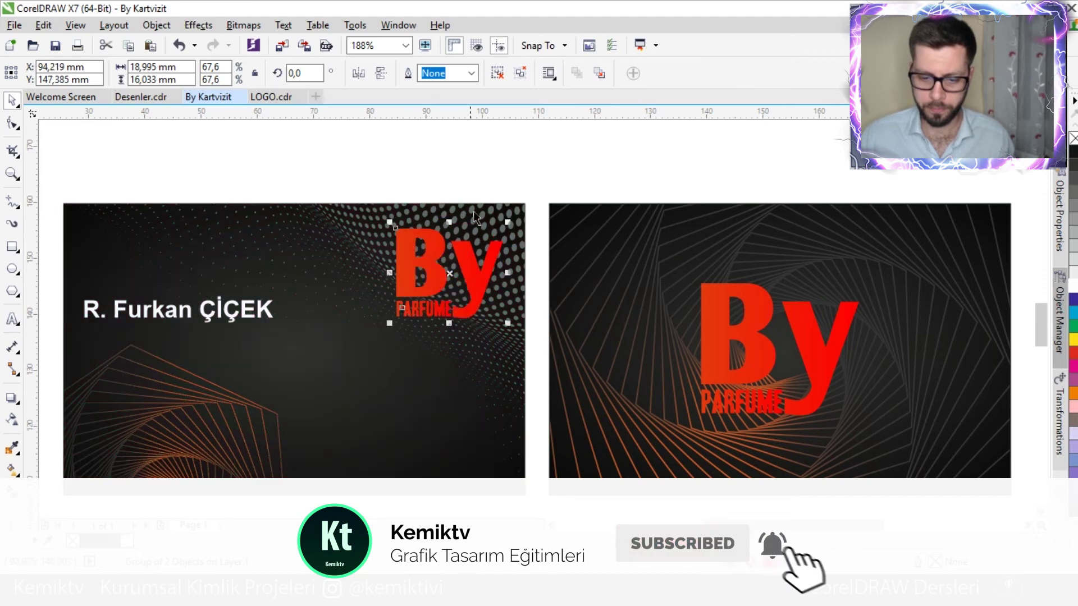
- Zoom in to 200% and shift the name slightly on the front card
click(462, 155)
key(F3)
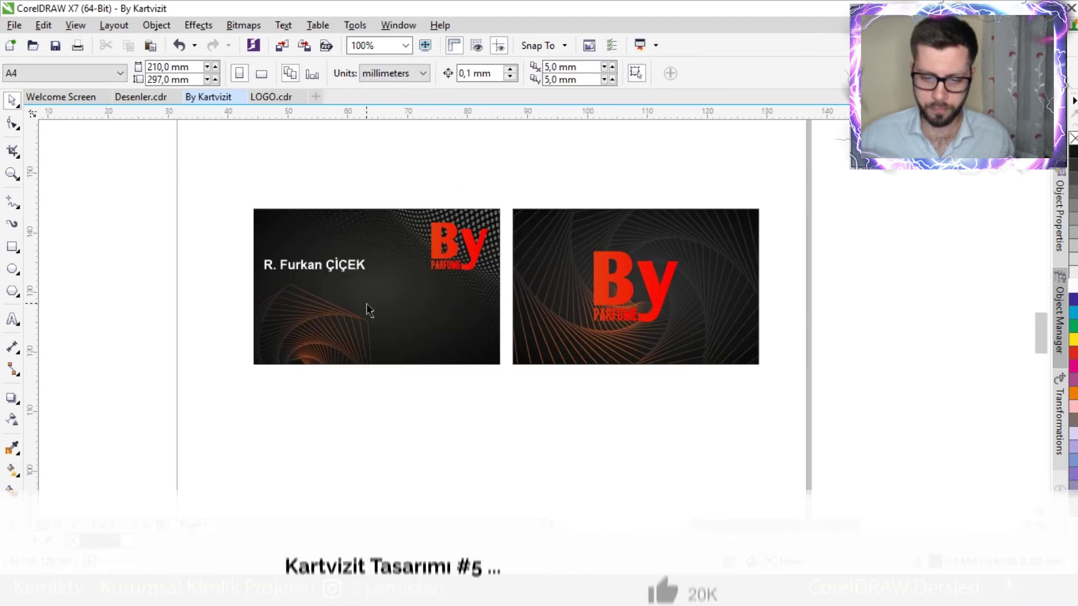
scroll(369, 310, up, 2)
mouse_move(247, 224)
mouse_down()
mouse_move(232, 215)
mouse_move(269, 223)
mouse_up()
click(431, 77)
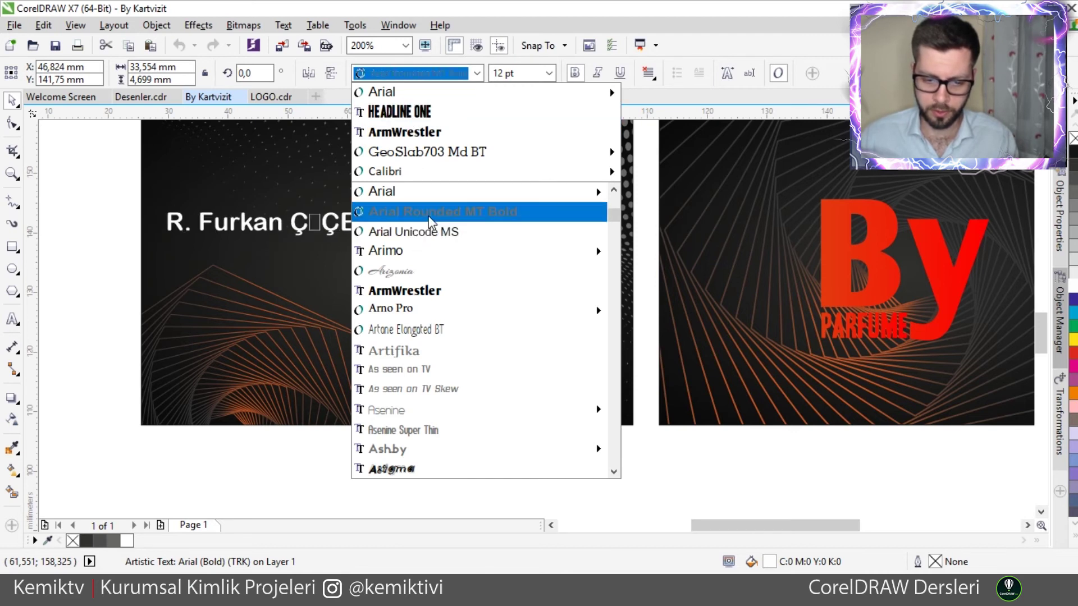
- Try Arial Rounded MT Bold on the name, then browse further down the font list
click(422, 212)
click(469, 76)
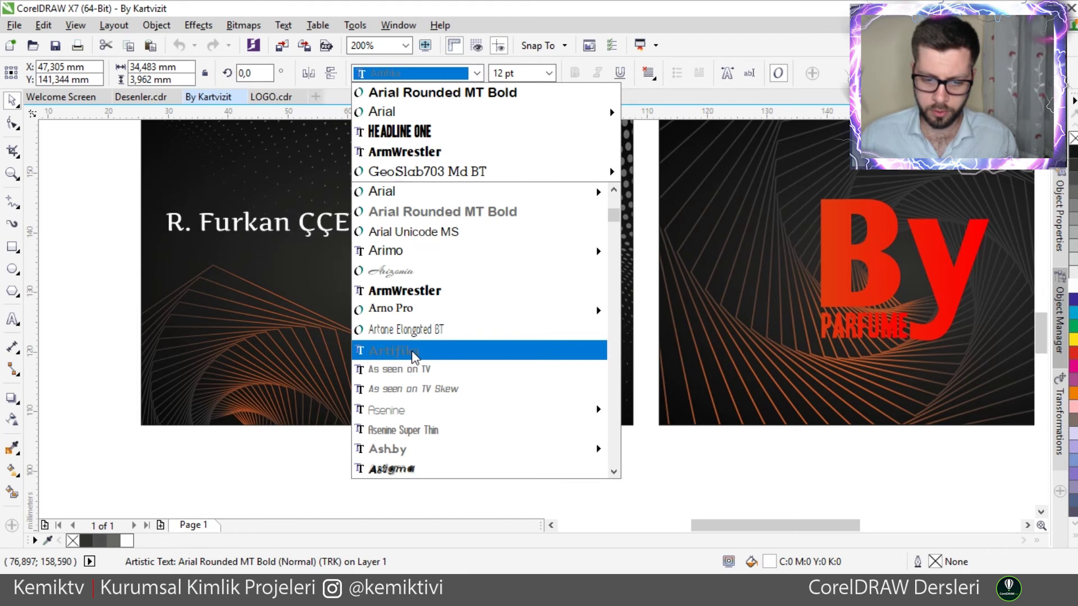
mouse_move(398, 456)
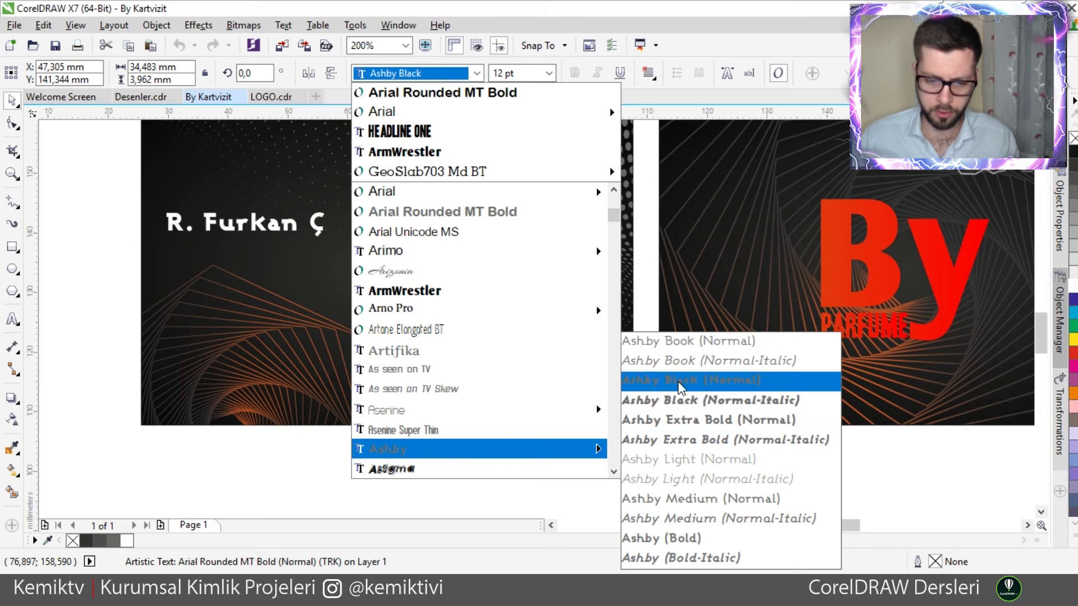
scroll(496, 392, down, 5)
scroll(481, 390, down, 3)
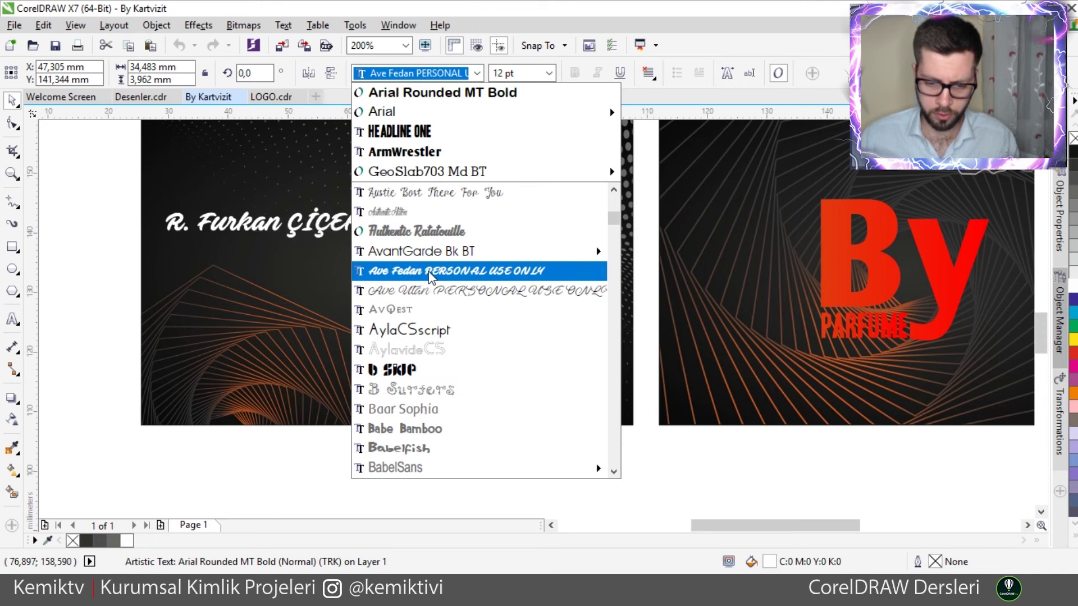
scroll(416, 368, down, 3)
scroll(417, 368, down, 2)
scroll(416, 367, down, 2)
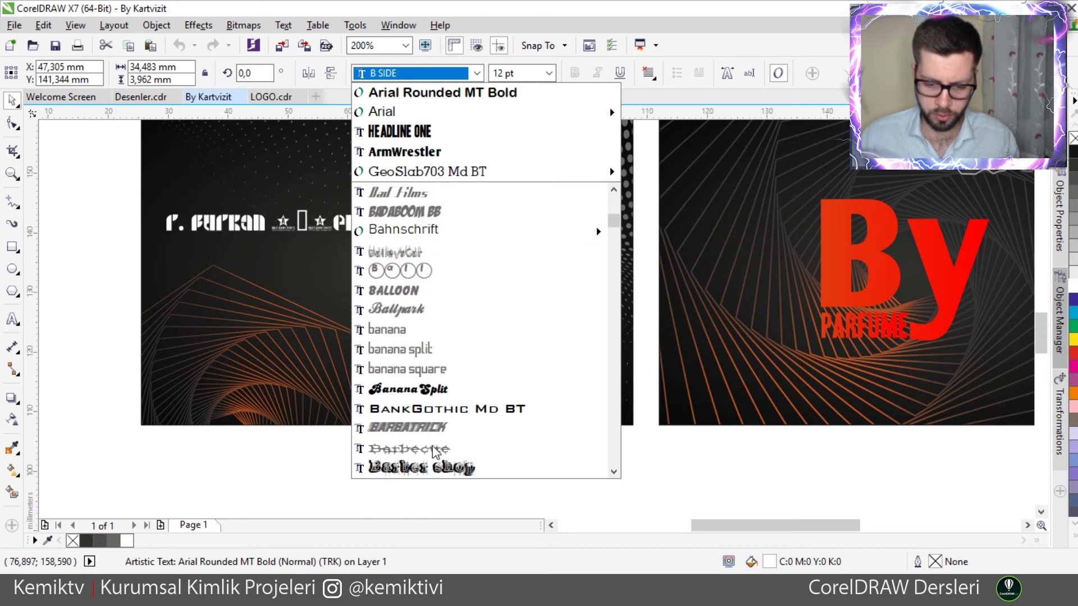
scroll(443, 435, down, 7)
- Set the name to Century Gothic Bold and undo an accidental background shift
drag(612, 226, 615, 255)
scroll(616, 256, down, 10)
scroll(616, 261, down, 7)
mouse_move(469, 267)
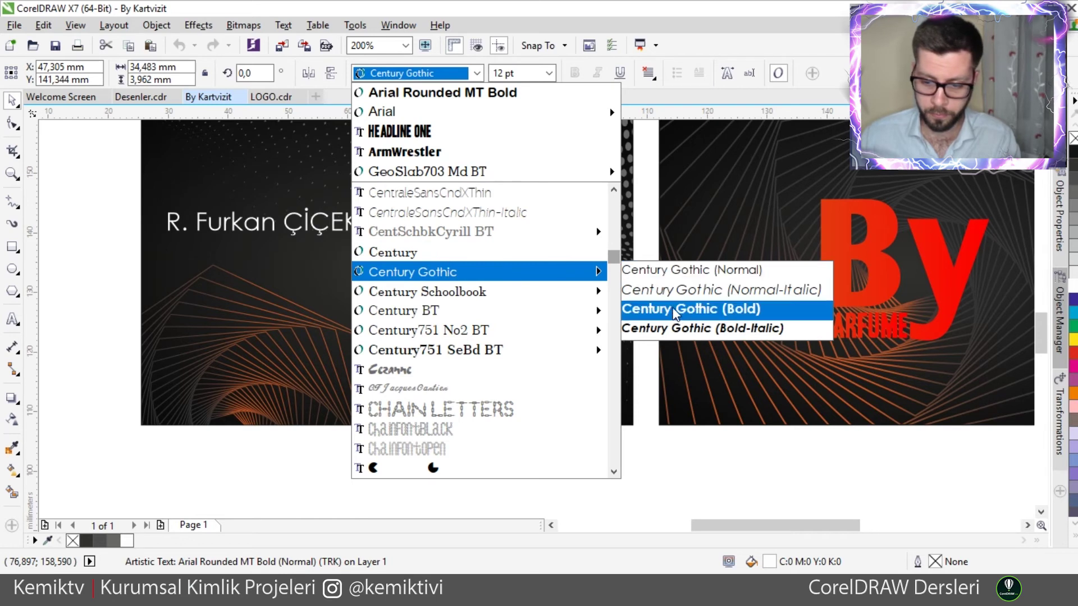
click(690, 309)
click(321, 235)
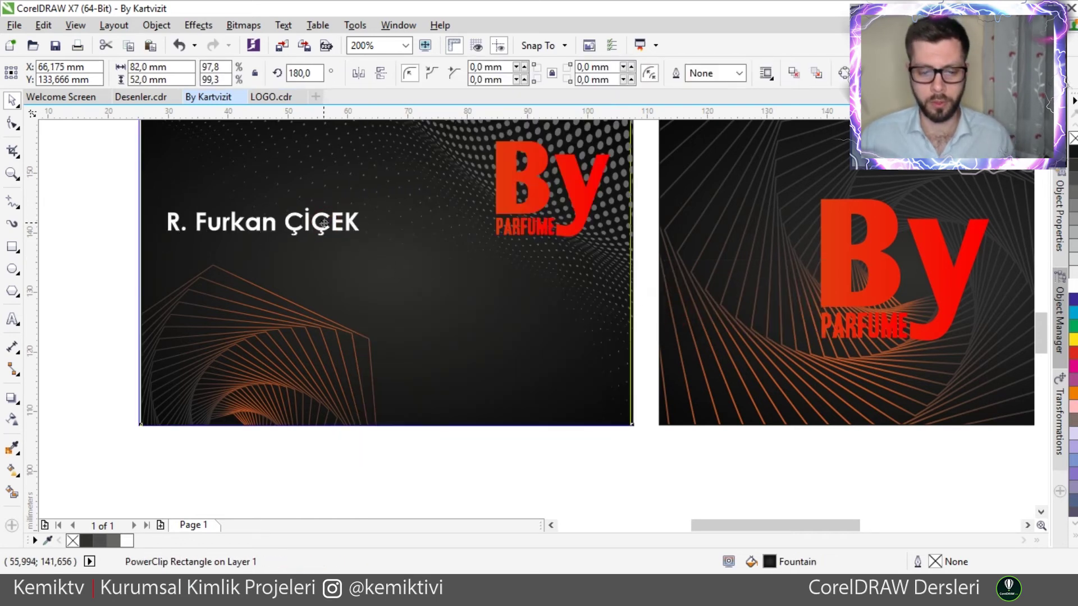
key(ctrl+z)
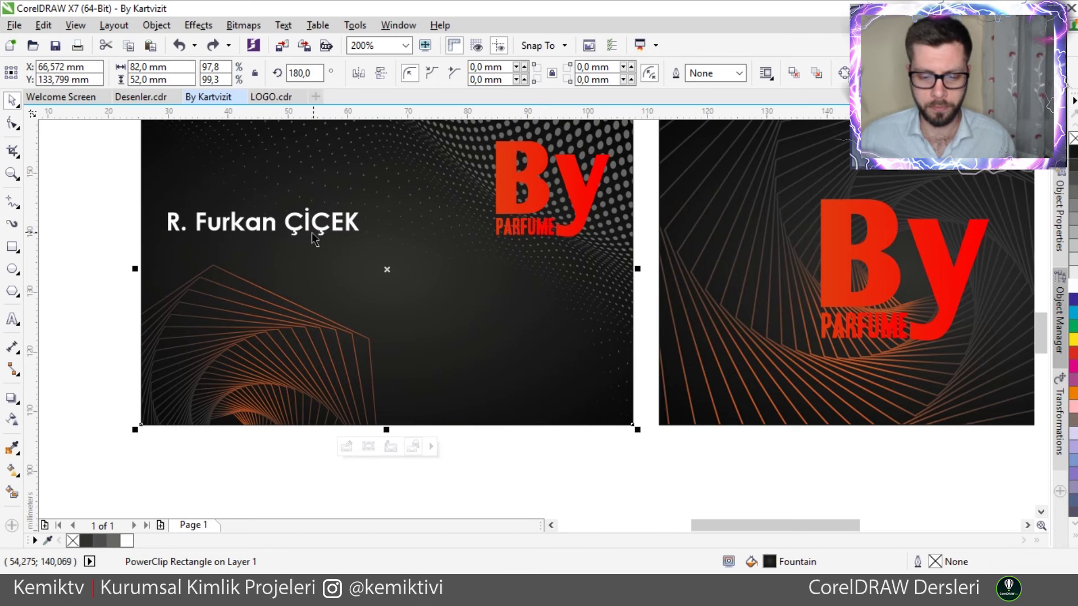
- Place a copy of the name below it and retype it as 'Sales Manager'
drag(307, 233, 287, 266)
double_click(287, 266)
key(ctrl+a)
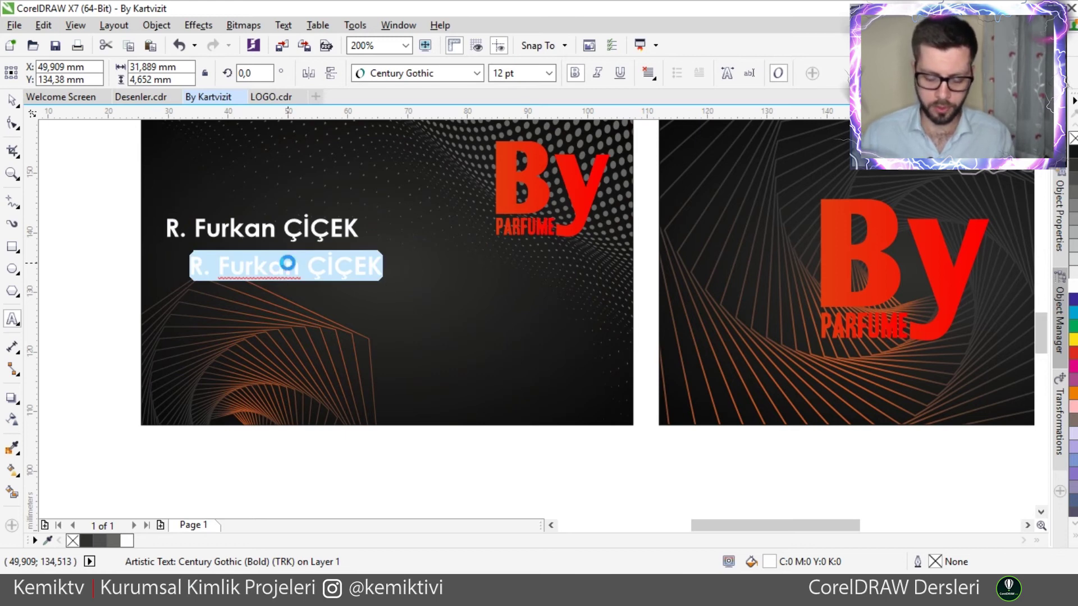
text(Sales Manager)
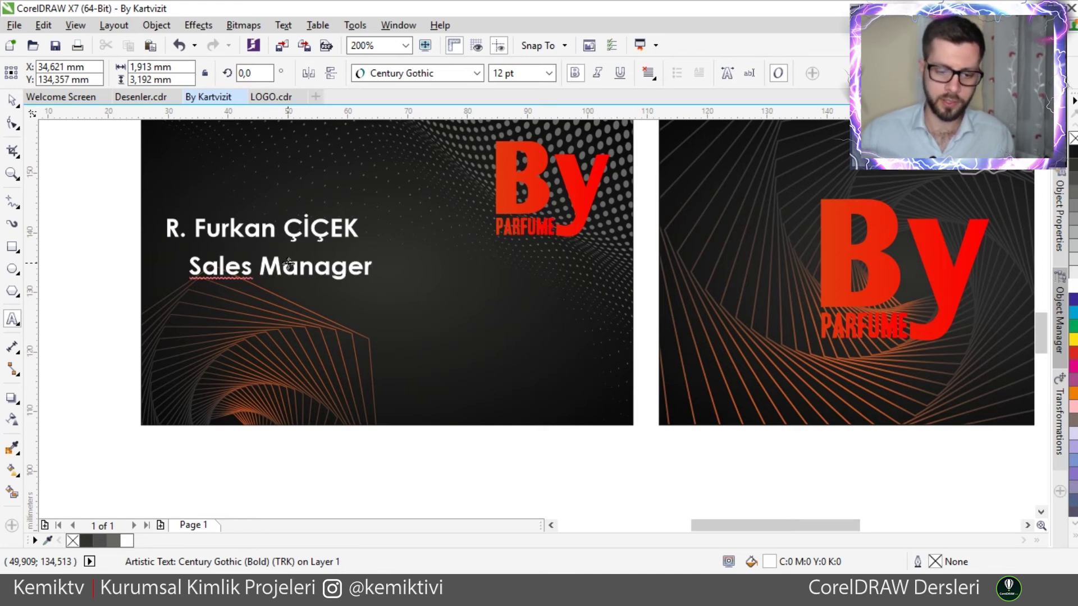
key(Escape)
- Set the Sales Manager title to 7 pt and move it beneath the name
click(12, 101)
click(193, 286)
drag(184, 286, 255, 276)
click(551, 73)
click(527, 106)
scroll(291, 258, up, 2)
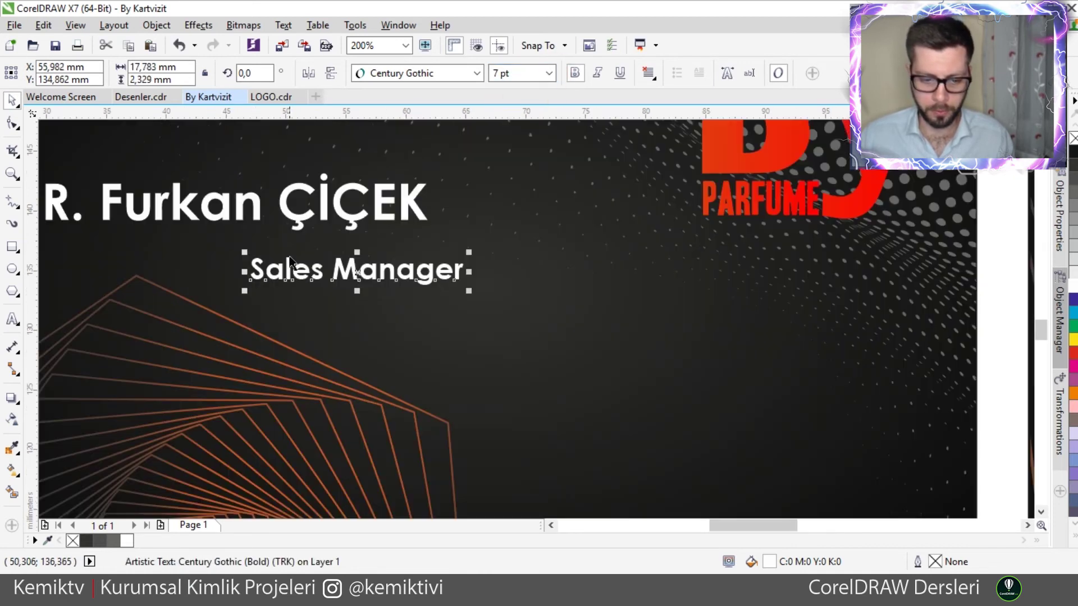
drag(379, 274, 352, 261)
- Right-align the Sales Manager title with the cardholder's name
shift+click(407, 199)
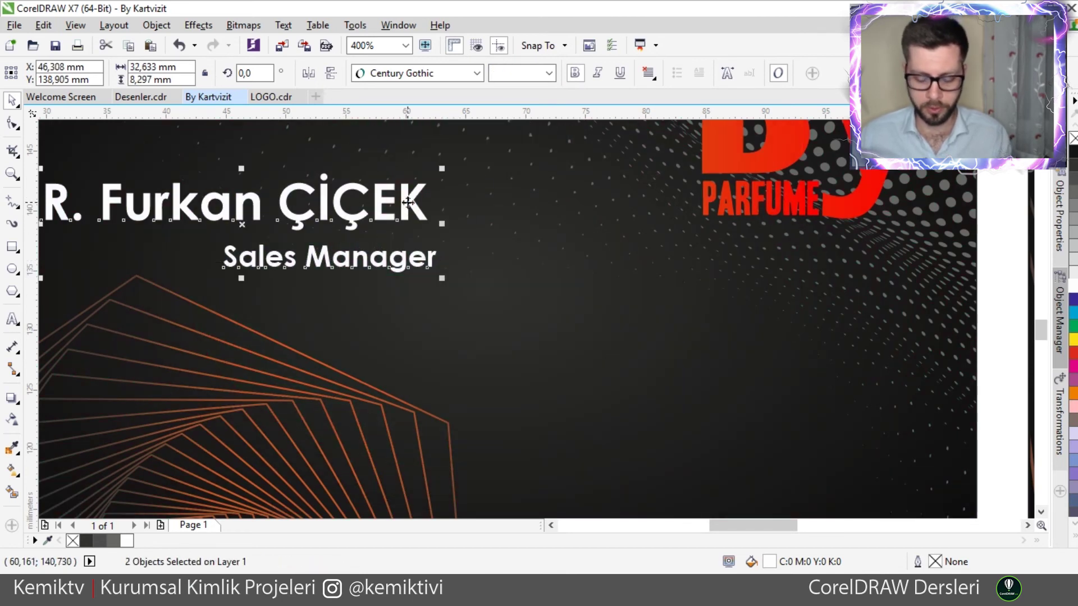
key(c)
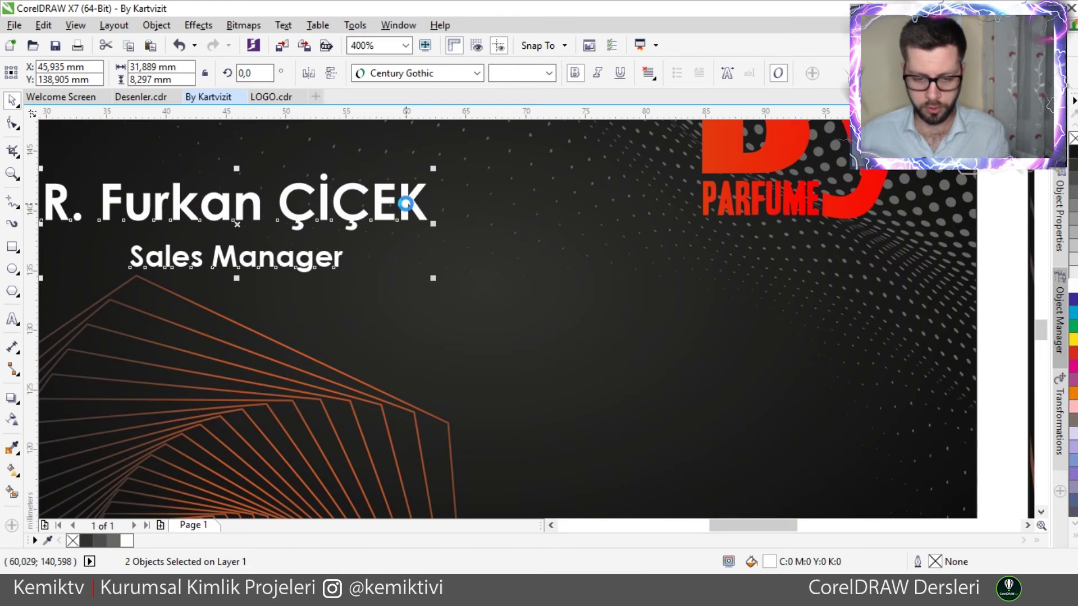
key(l)
key(r)
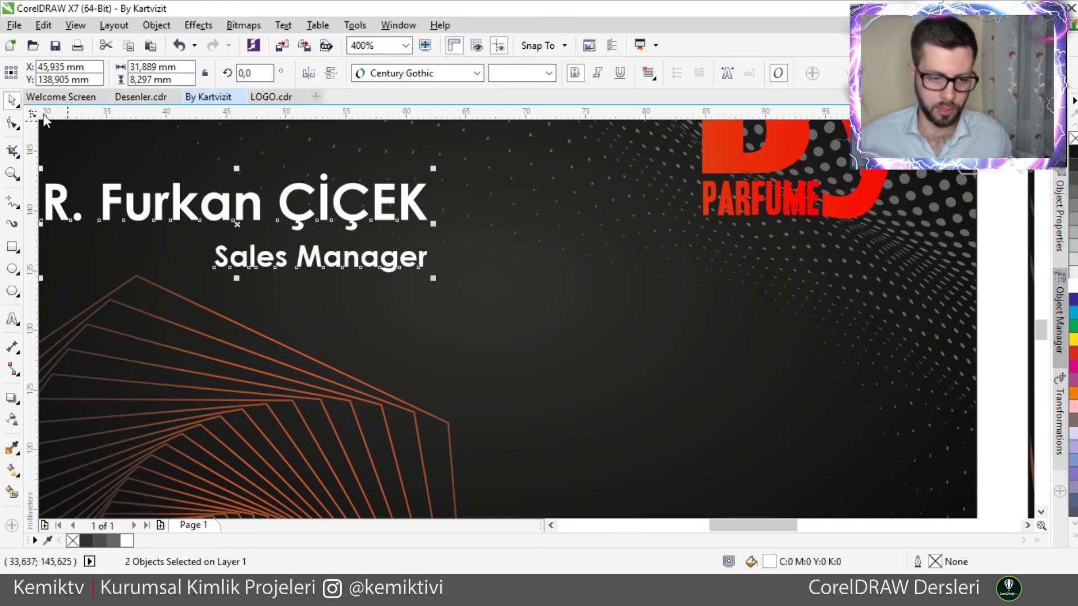
click(154, 162)
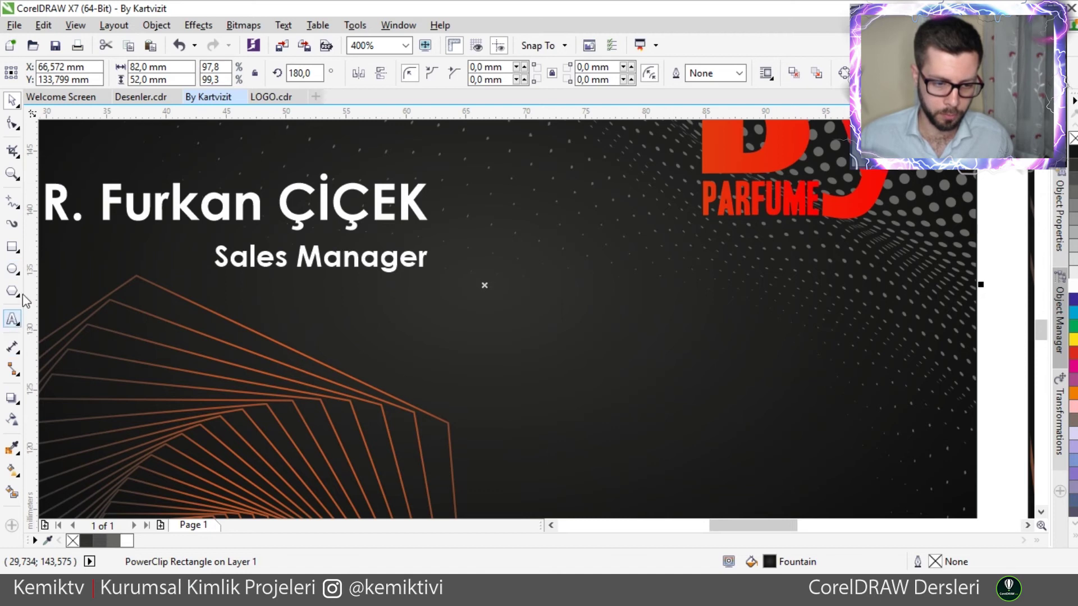
- Draw a straight freehand divider line under the cardholder's name
click(13, 202)
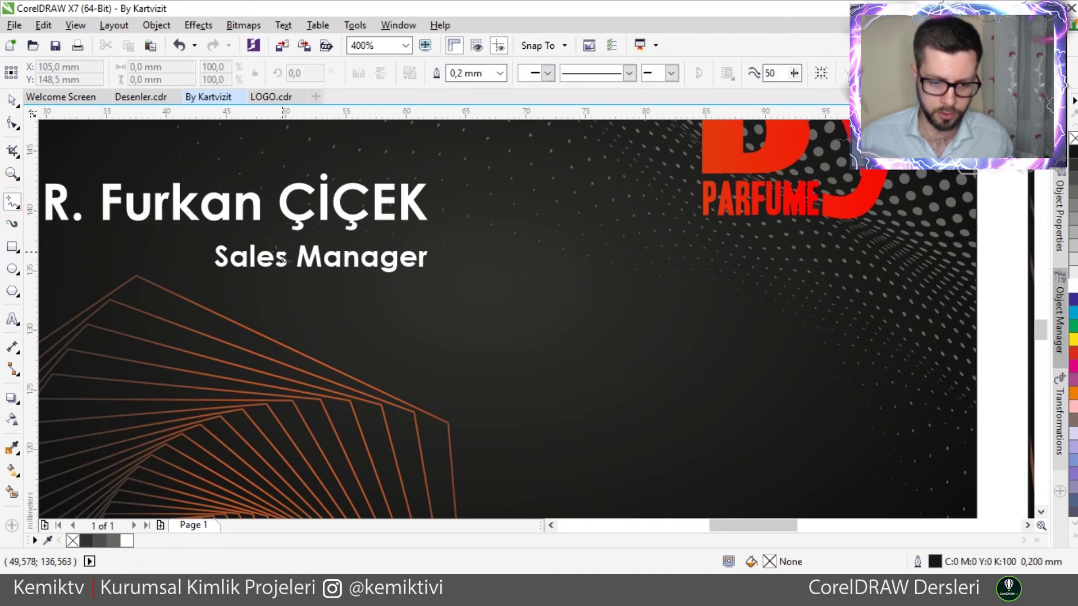
click(187, 230)
click(349, 241)
key(ctrl+z)
click(201, 232)
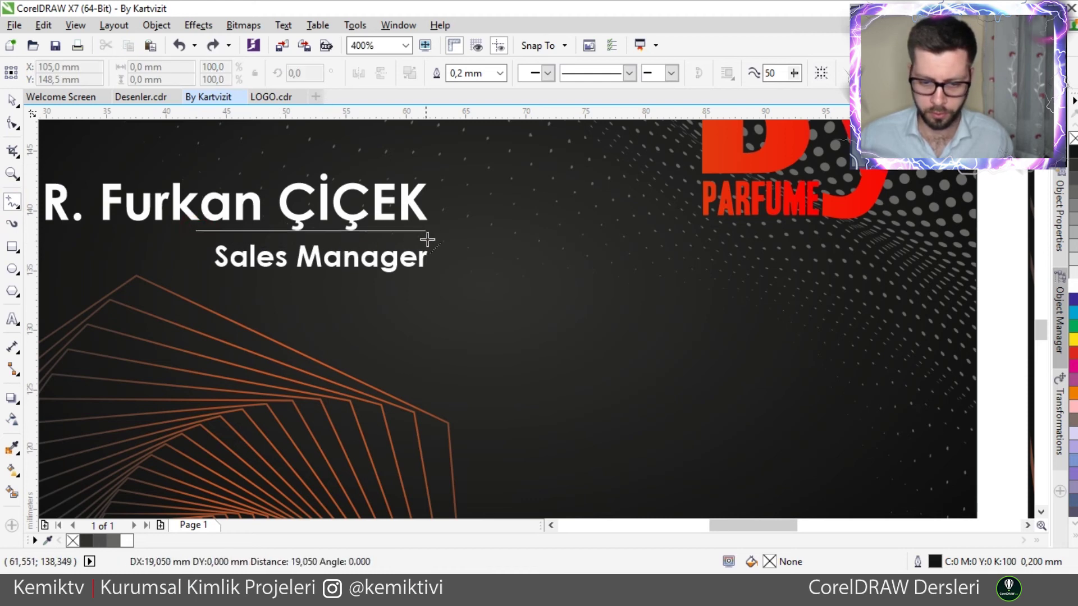
click(431, 235)
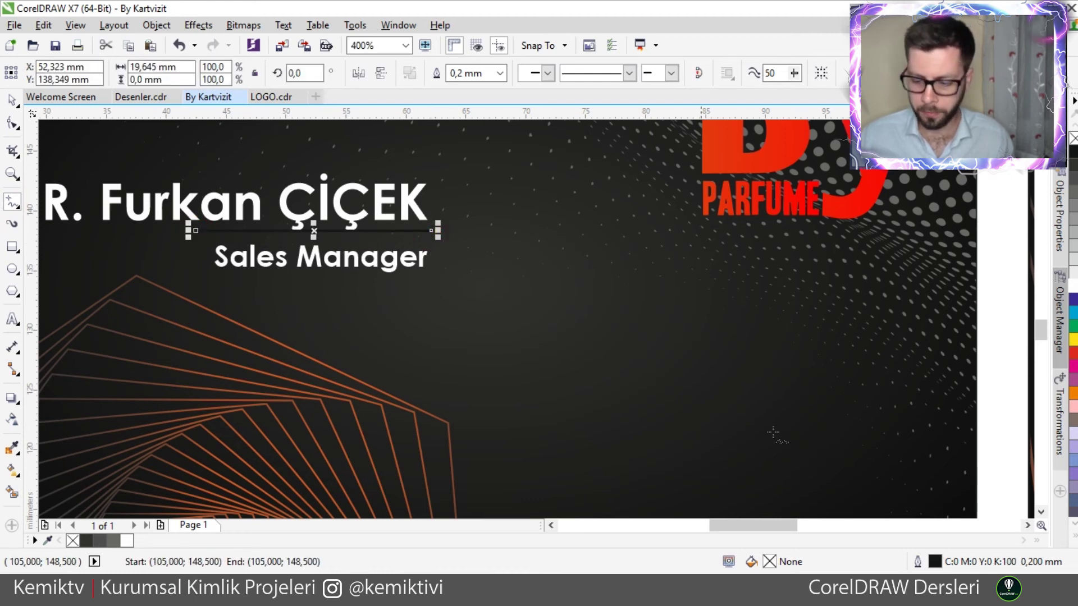
- Nudge the line down between the two texts and make its fill and outline red
double_click(934, 561)
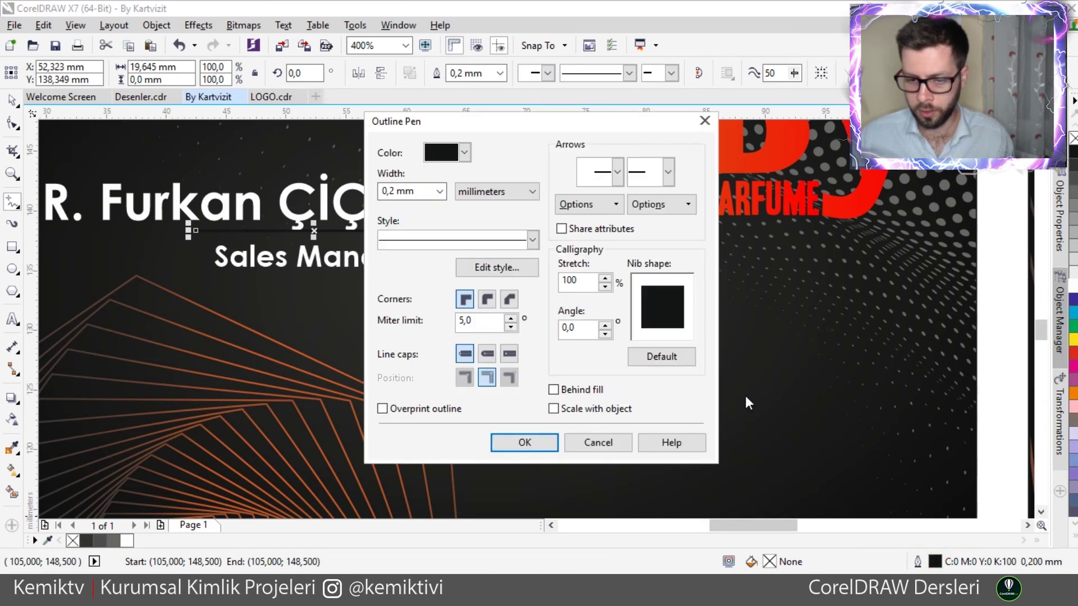
click(596, 443)
key(Down)
key(Down)
key(Down)
key(Down)
key(Down)
key(Down)
key(Down)
key(Down)
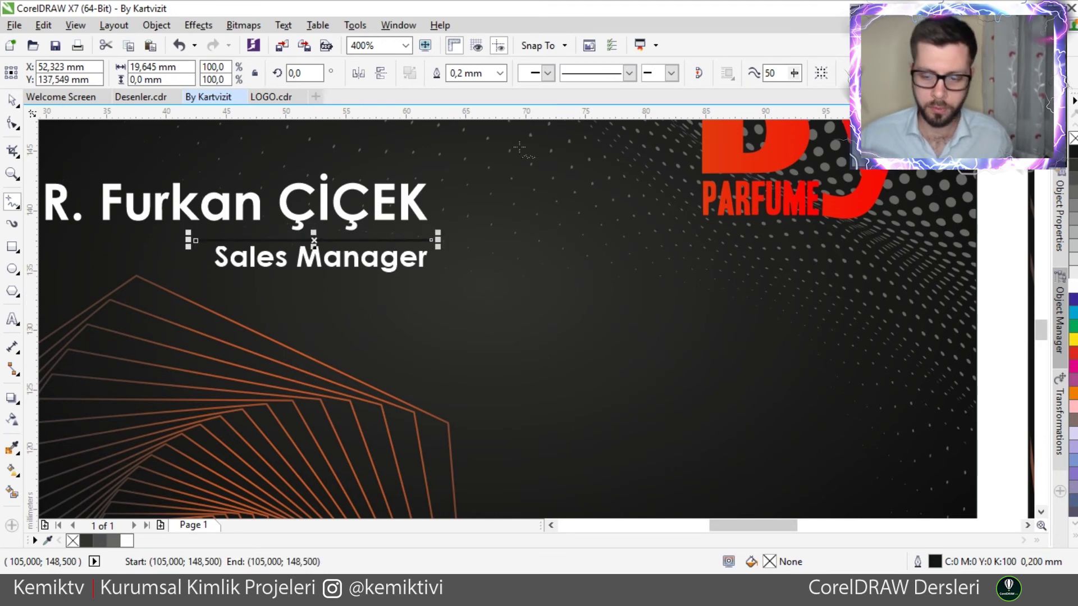
click(1072, 352)
right_click(1072, 353)
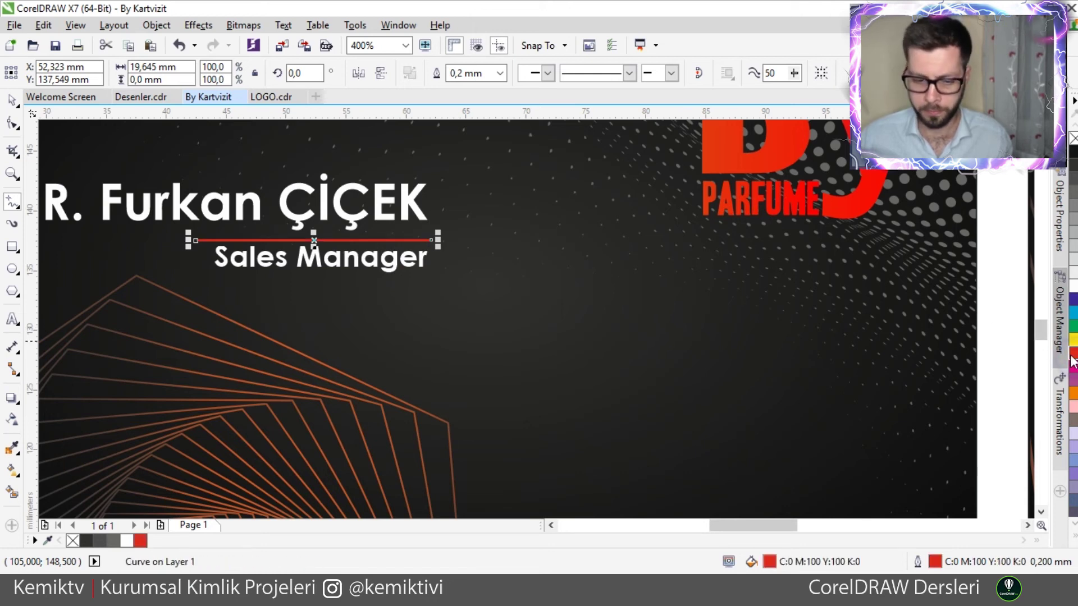
scroll(594, 284, down, 1)
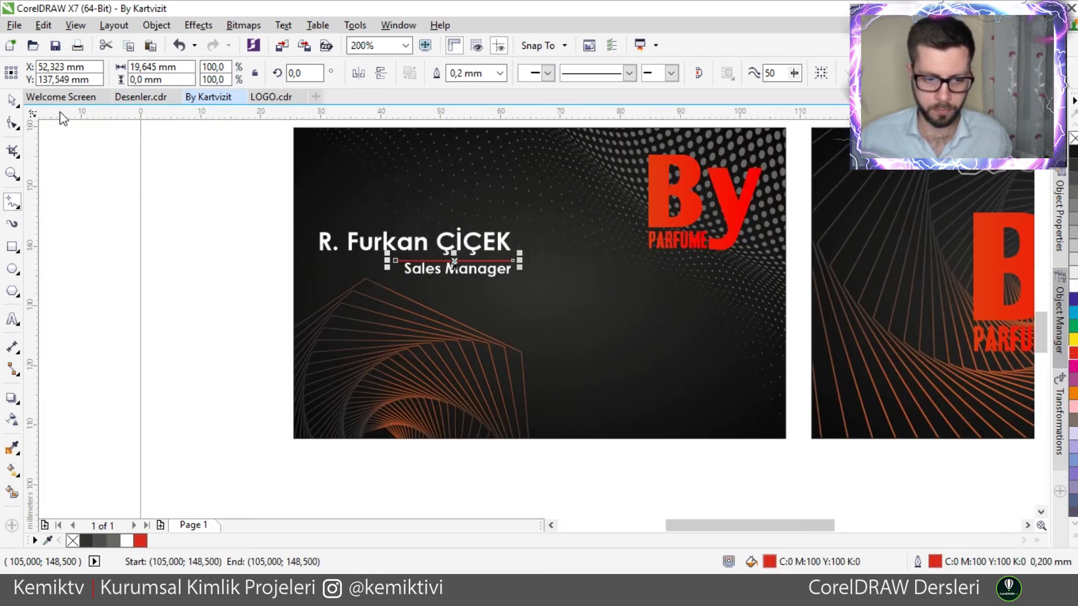
- Select both the name and the Sales Manager text
click(11, 100)
click(91, 204)
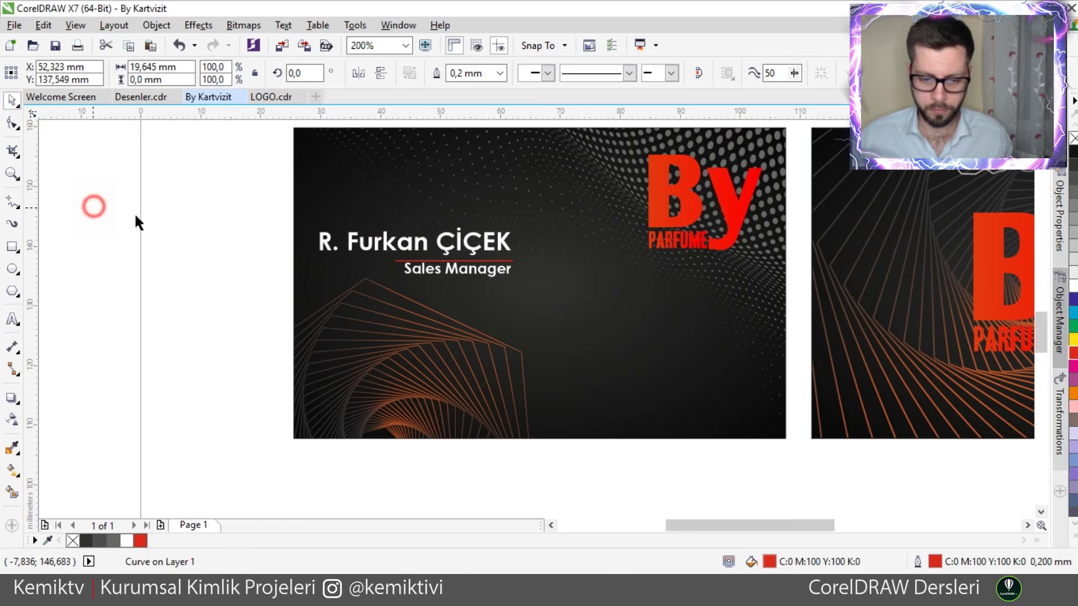
click(405, 247)
click(446, 280)
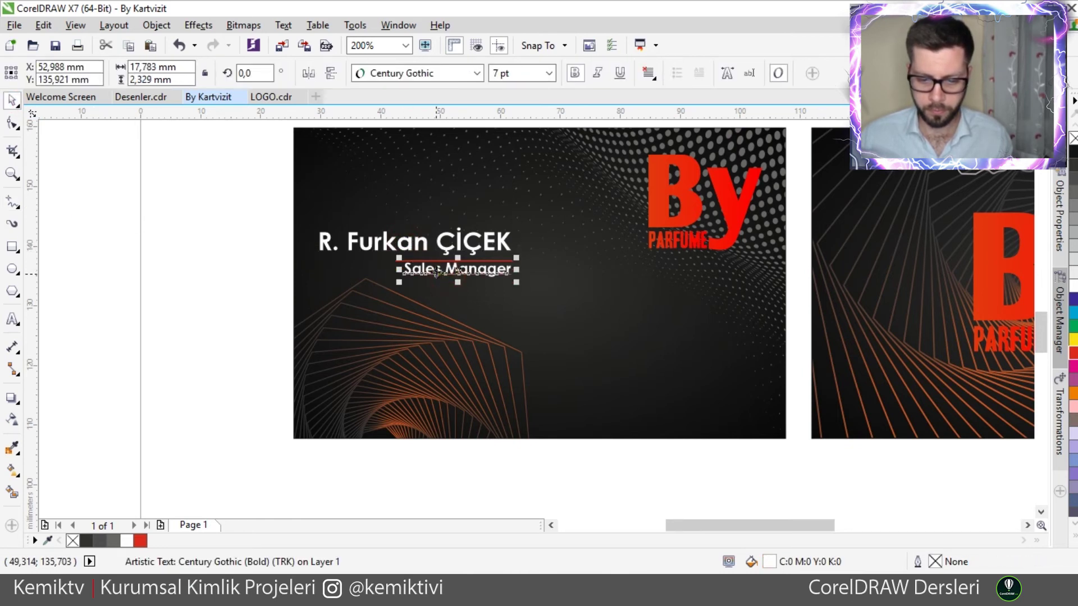